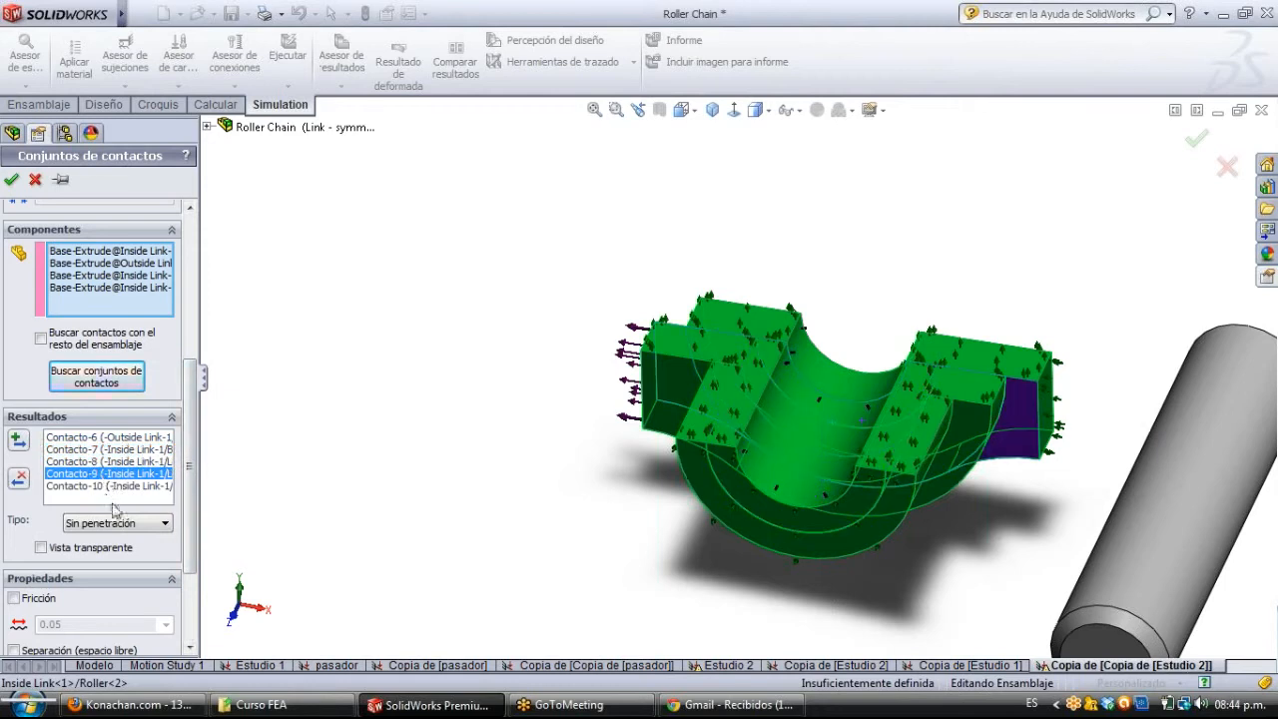
Select all five found contact pairs, Contacto-6 to Contacto-10, and set their type to Sin penetración.
click(106, 486)
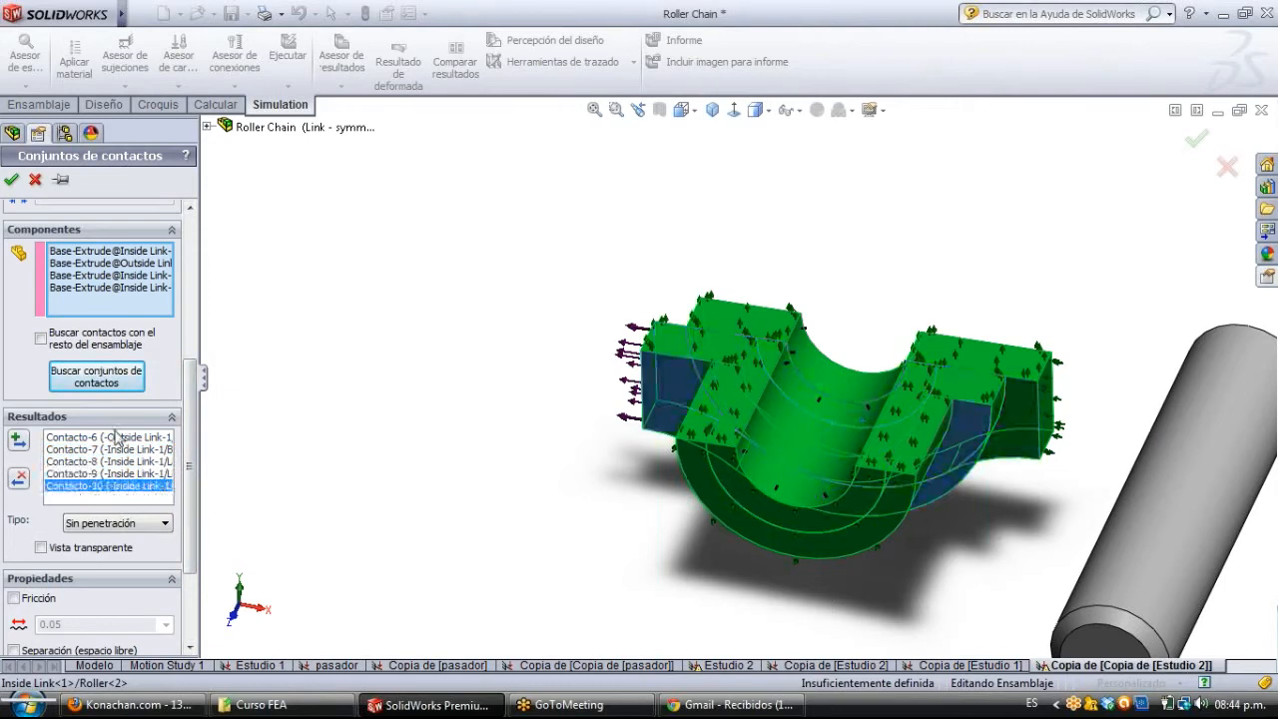
click(118, 438)
shift+click(120, 486)
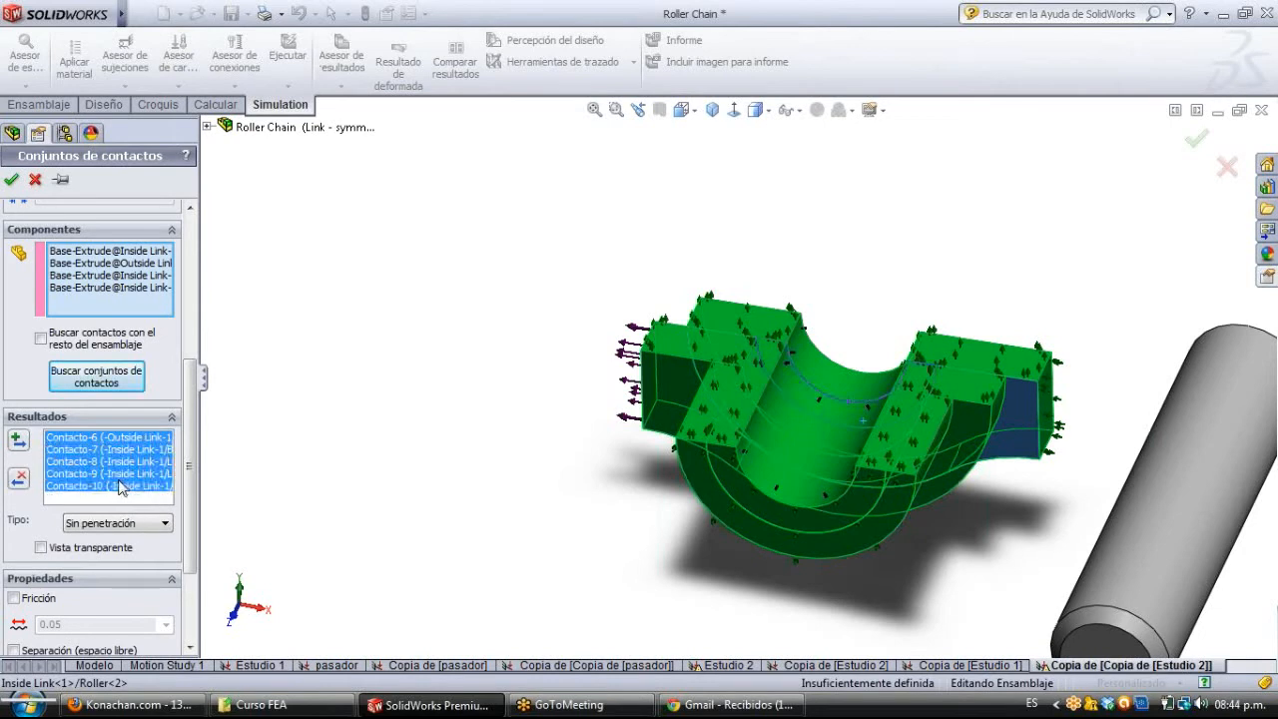
scroll(191, 470, down, 1)
click(140, 492)
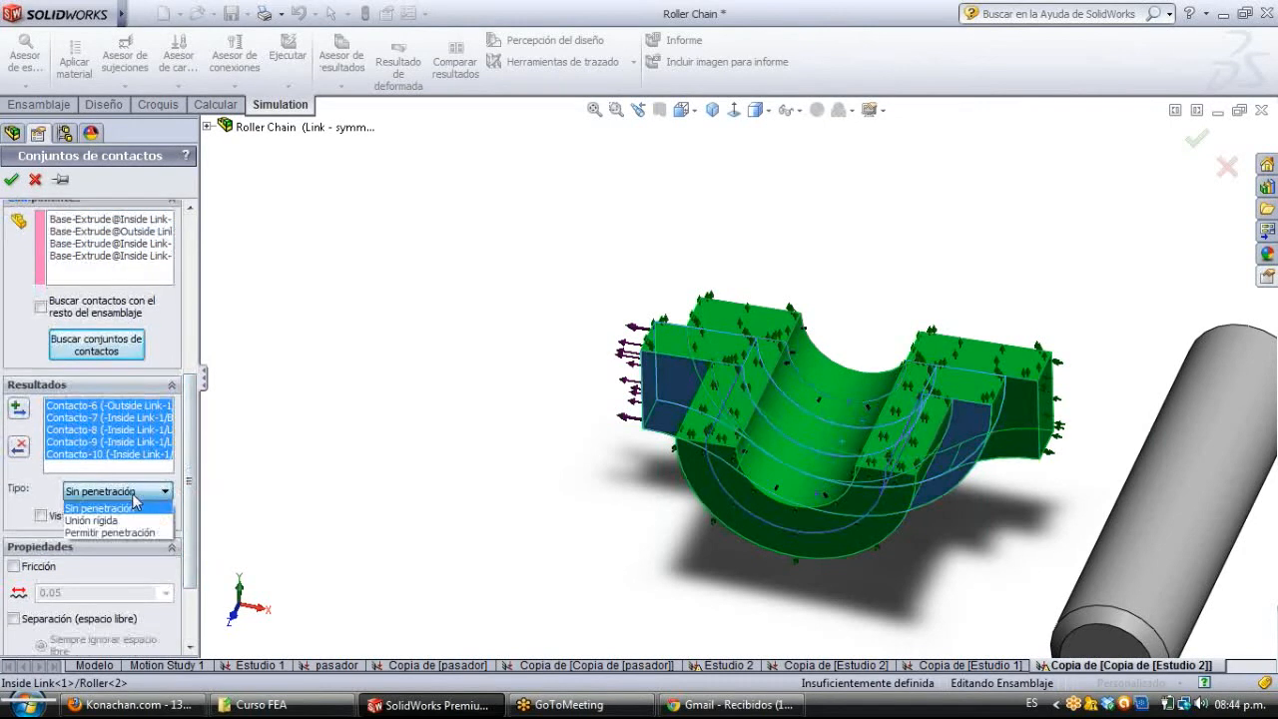
click(100, 509)
Enable the advanced Nodo a superficie option for the selected pairs and create the contact sets from them.
scroll(190, 539, down, 3)
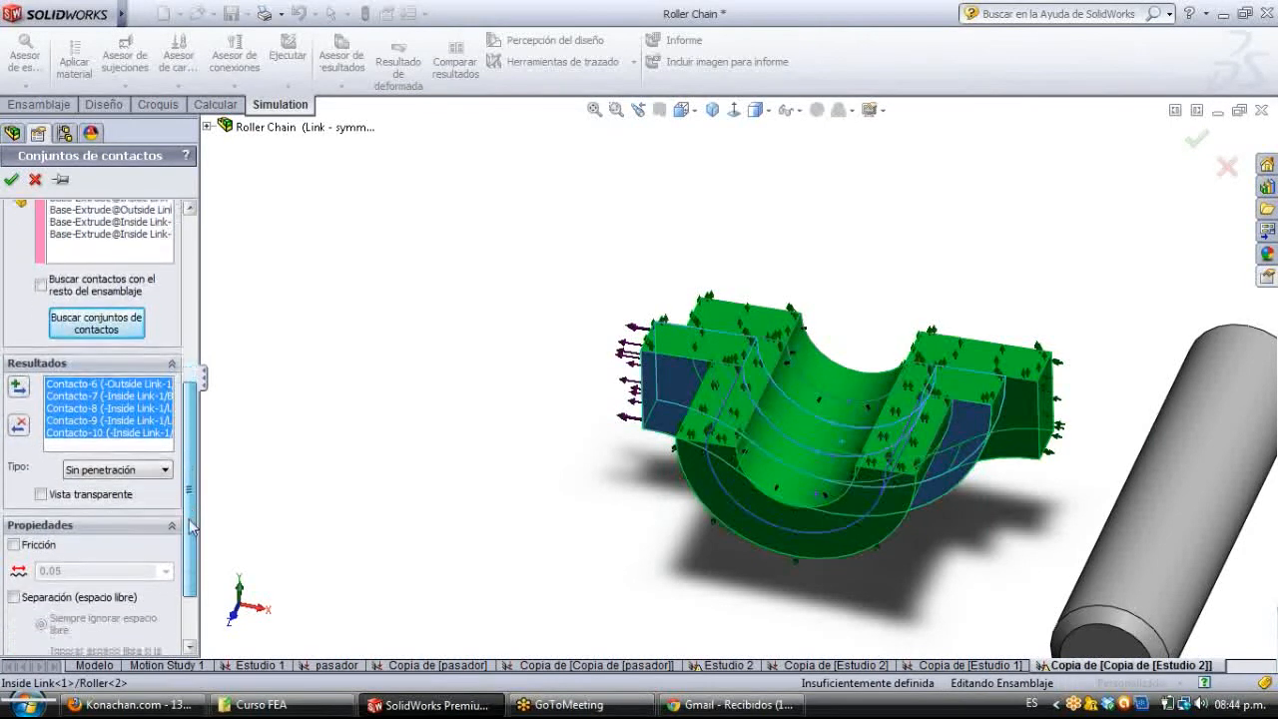
scroll(190, 539, down, 2)
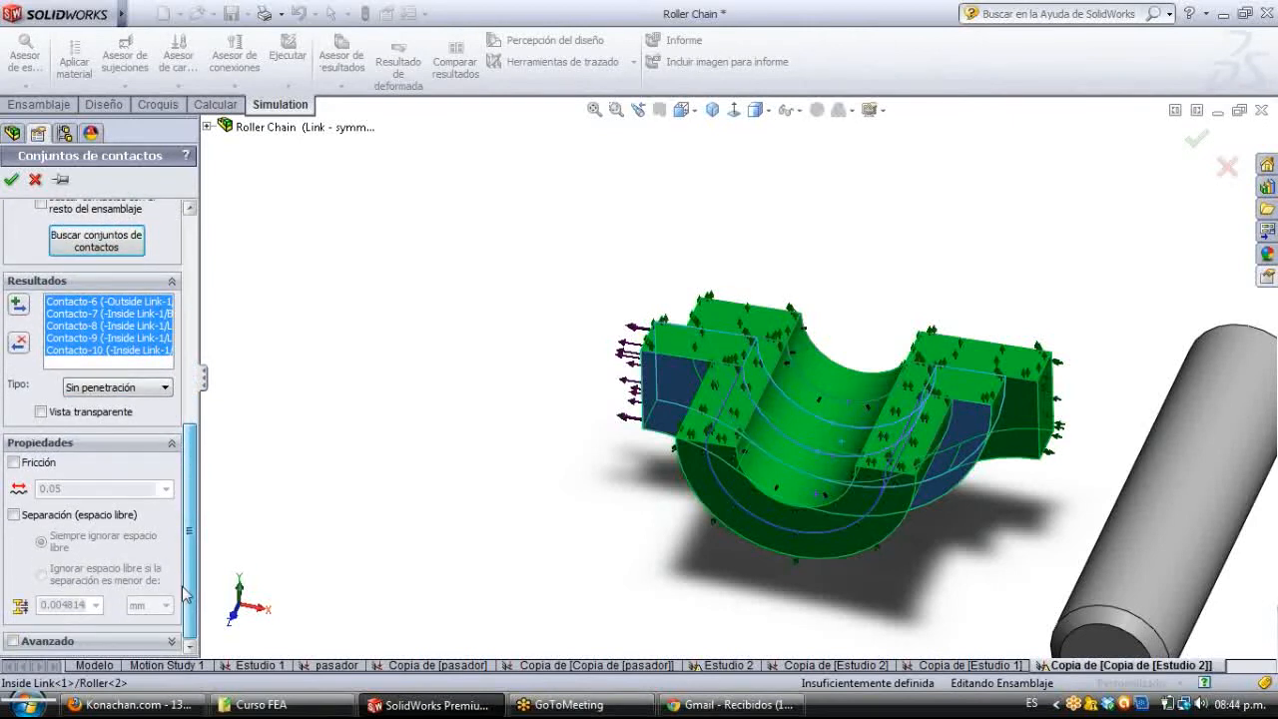
click(13, 641)
scroll(59, 635, up, 5)
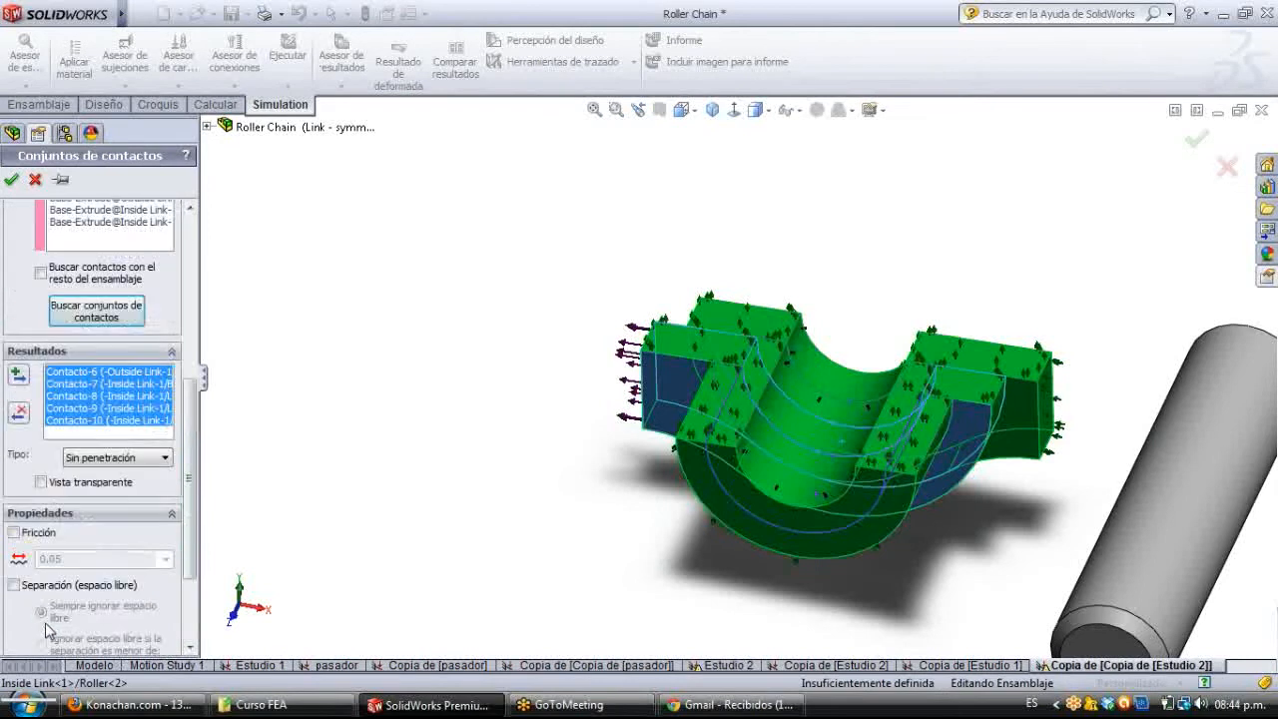
scroll(192, 561, down, 5)
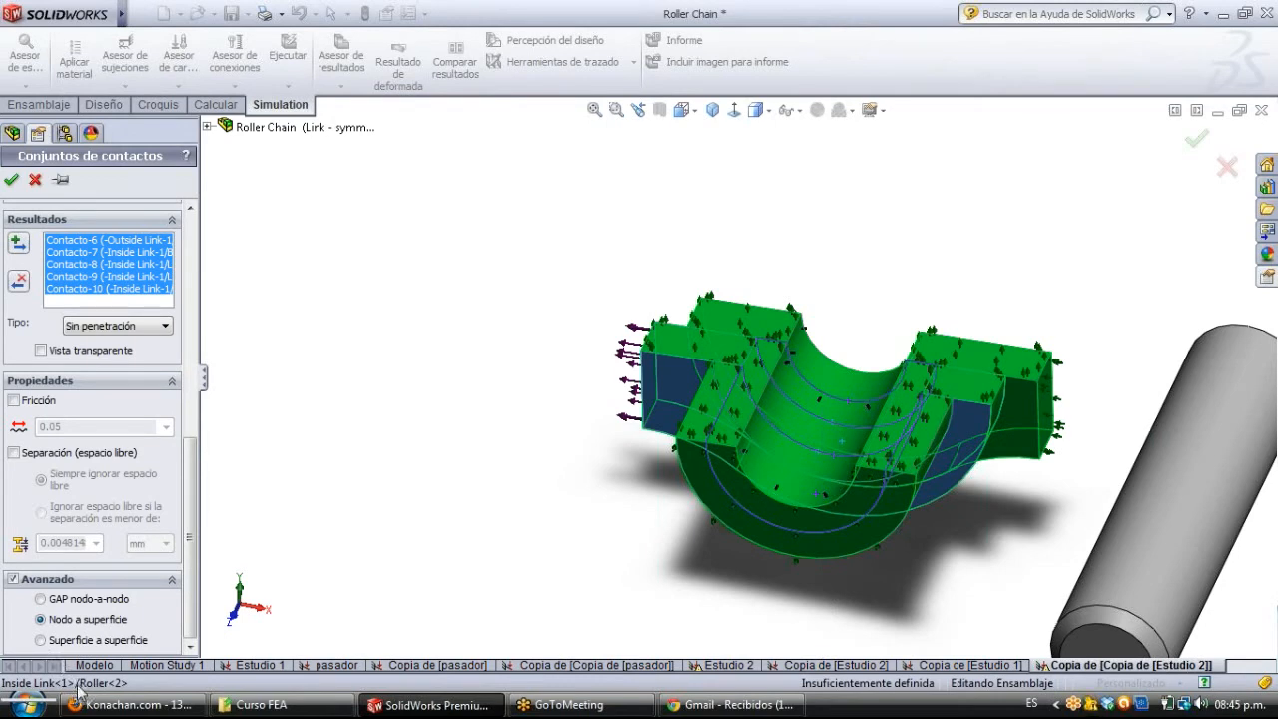
click(41, 620)
scroll(20, 200, up, 5)
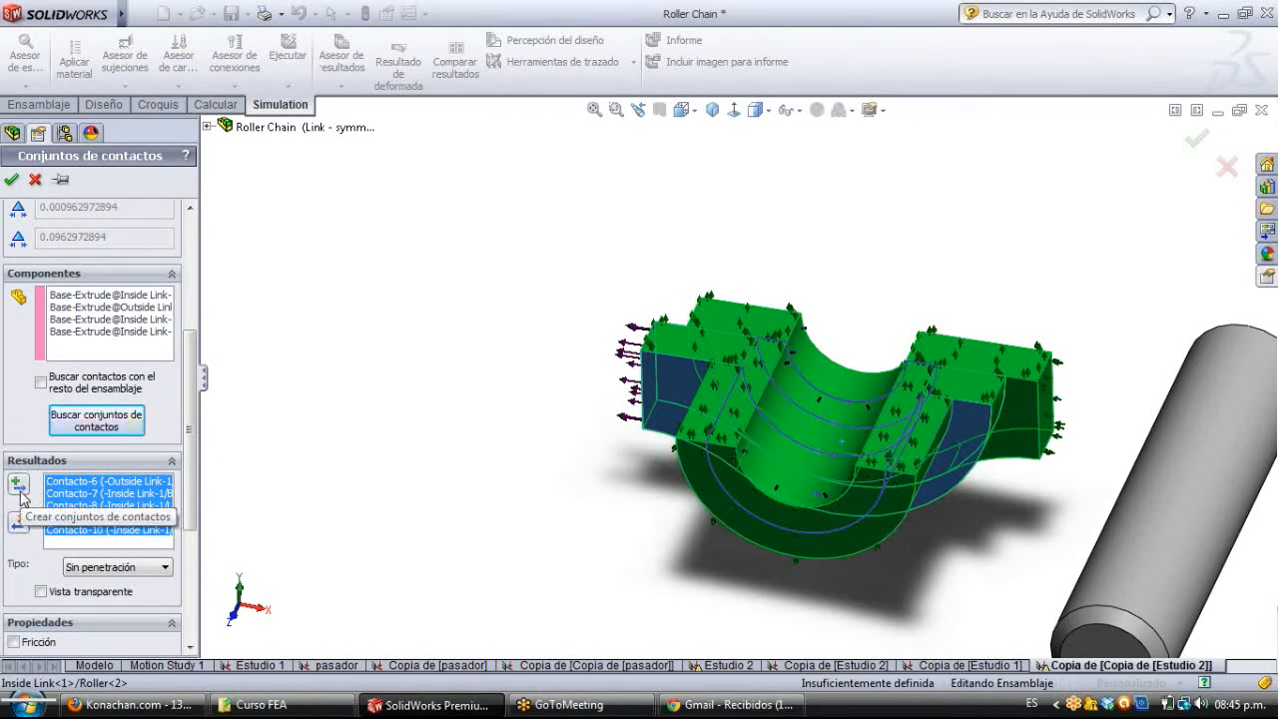
click(19, 486)
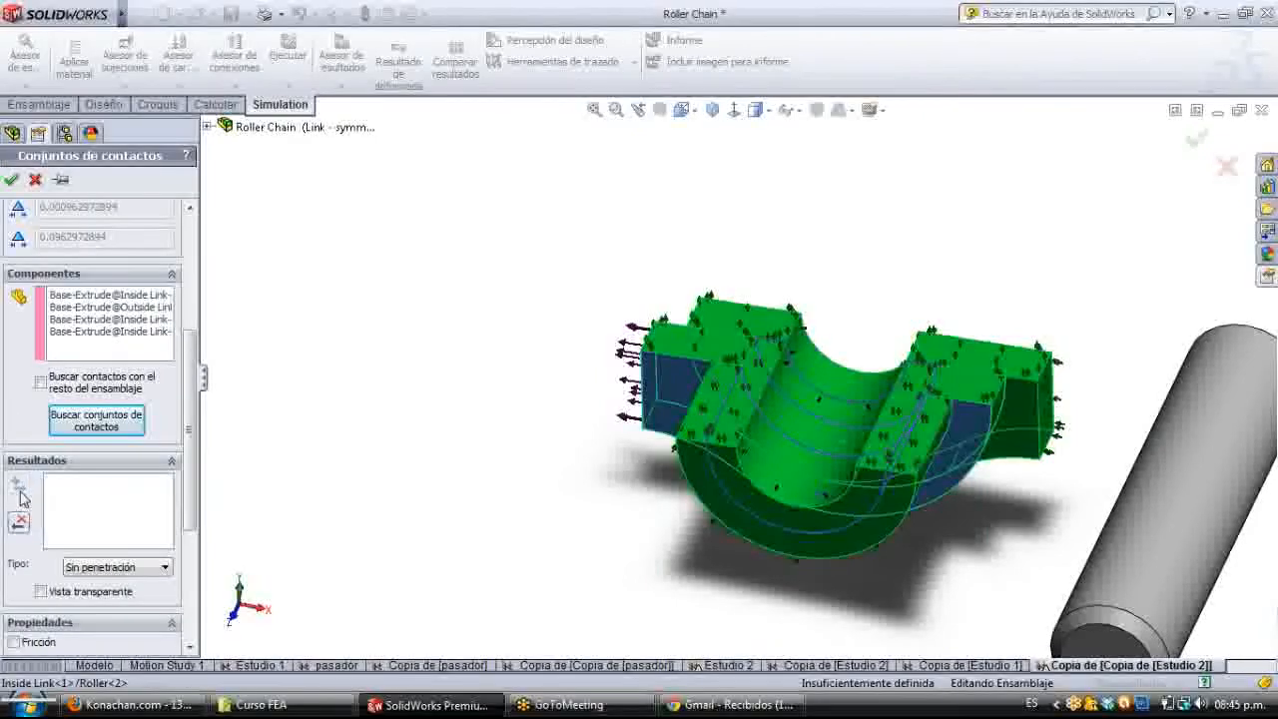
click(10, 179)
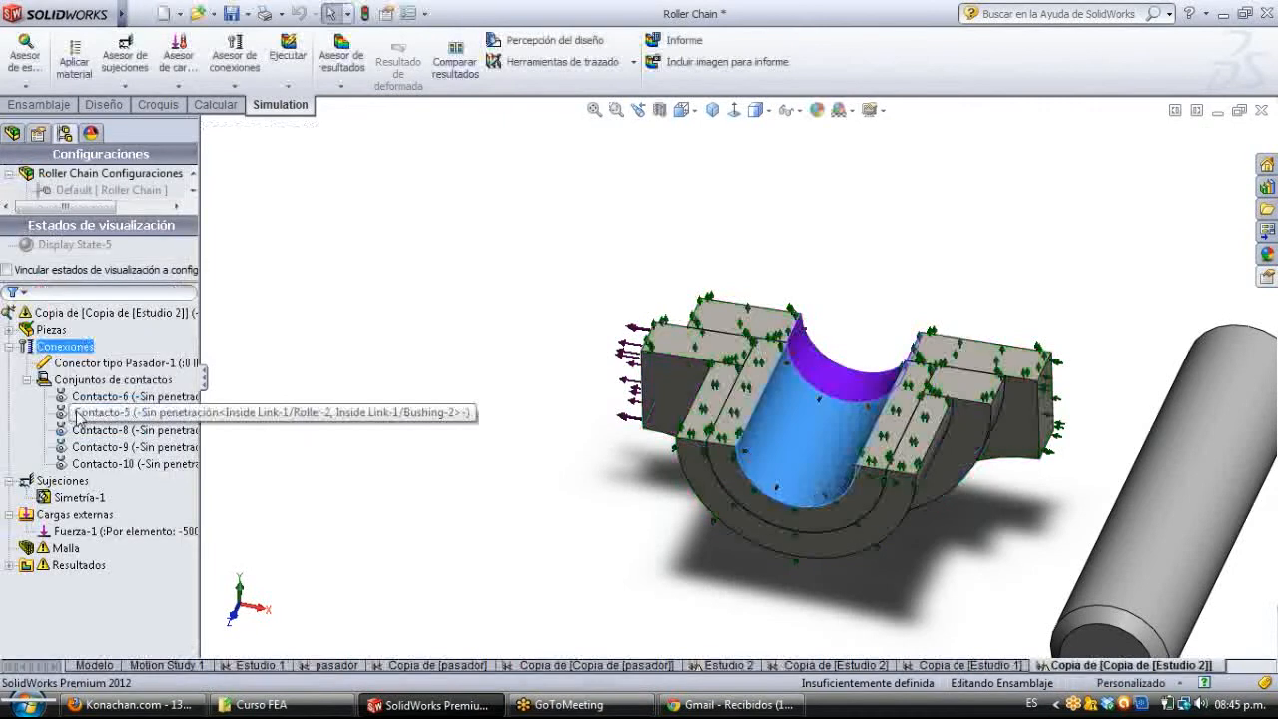
Review the contact sets Contacto-6 to Contacto-10 one by one, checking which faces of the link each one pairs.
click(82, 402)
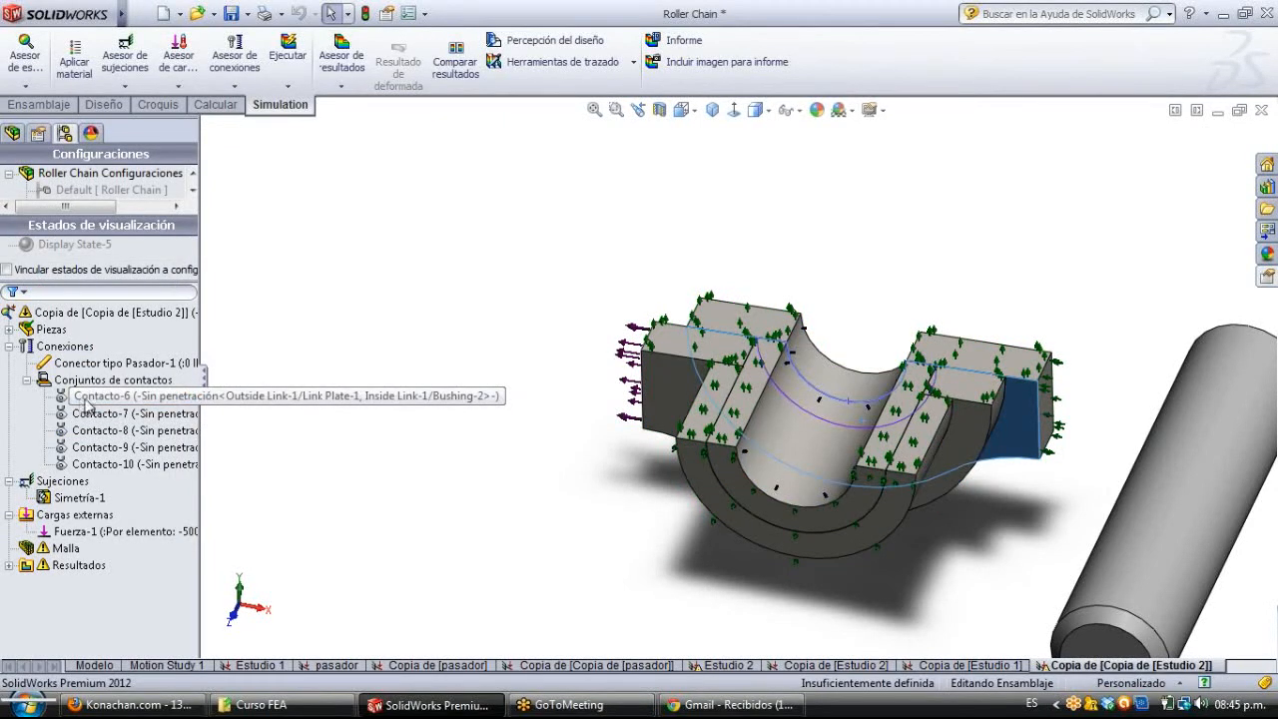
click(97, 418)
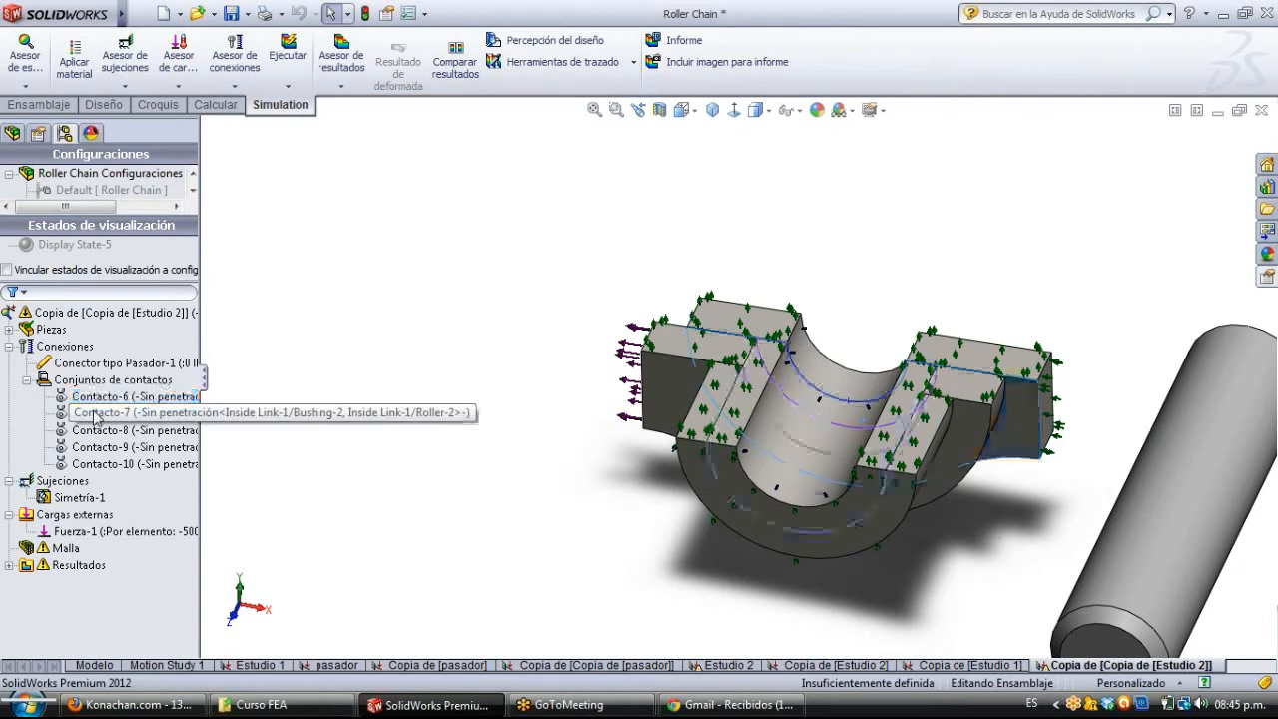
click(102, 431)
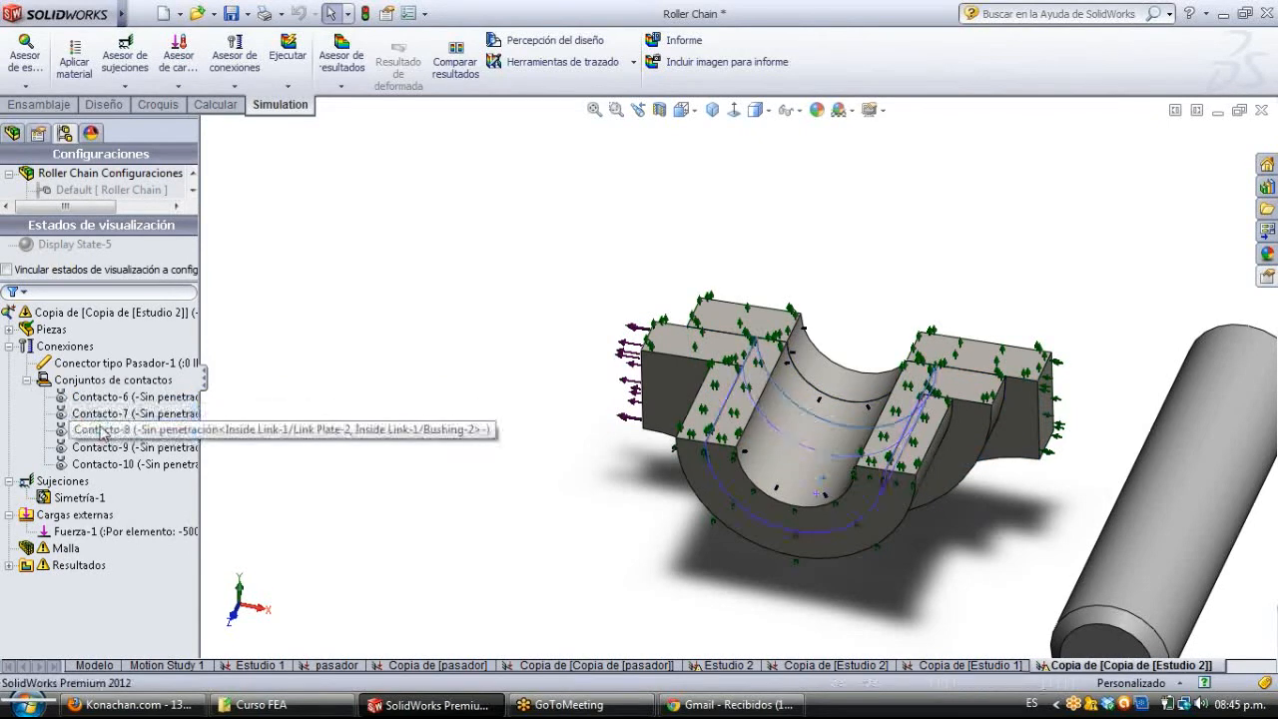
click(106, 450)
click(114, 464)
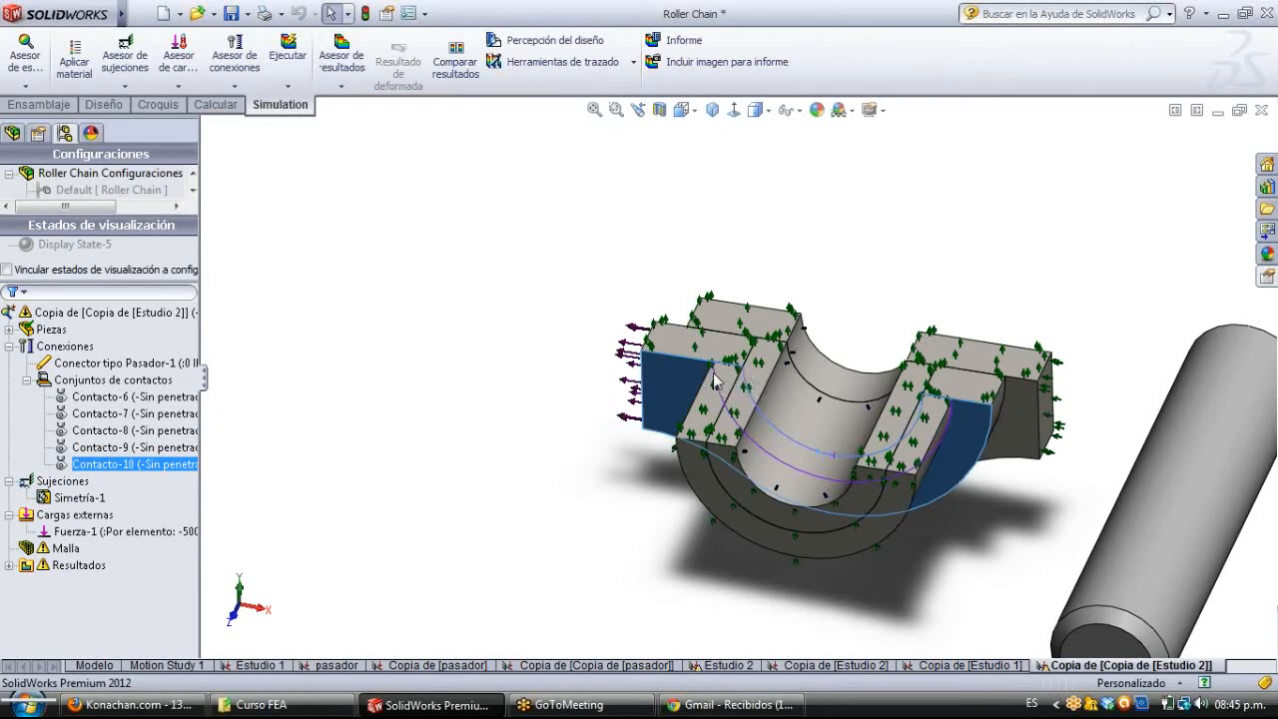
click(544, 433)
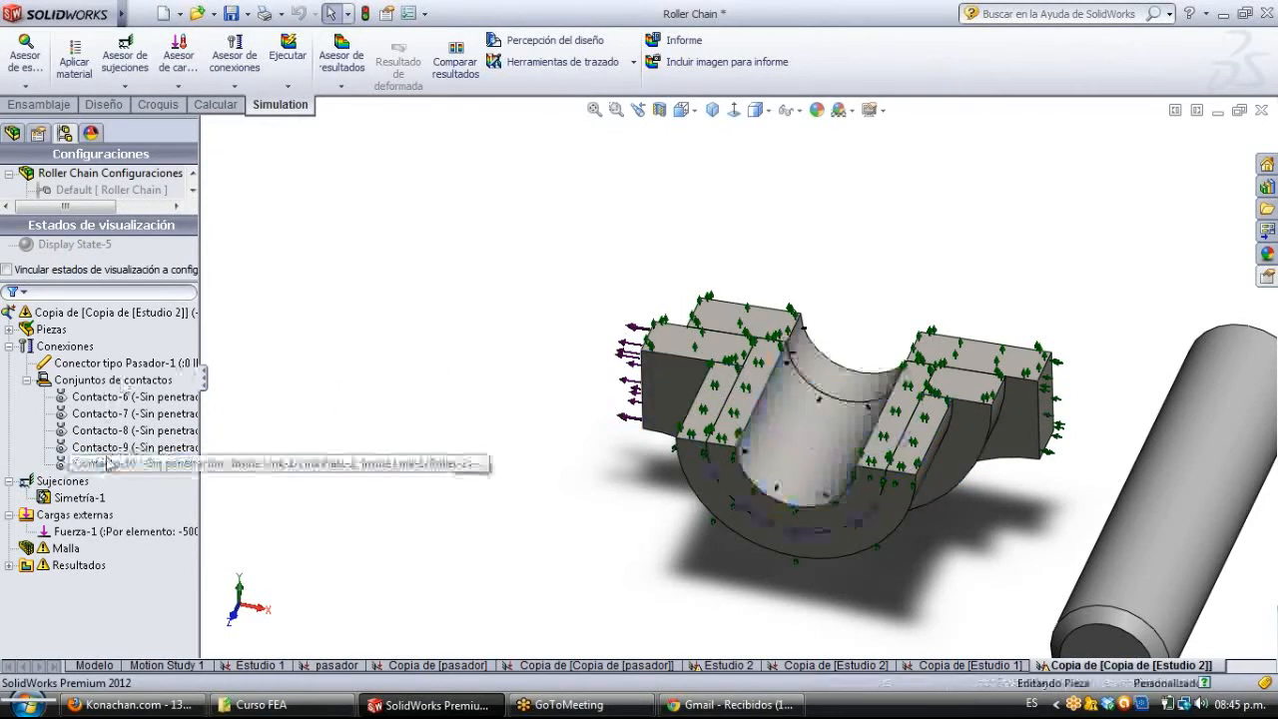
click(100, 567)
click(63, 551)
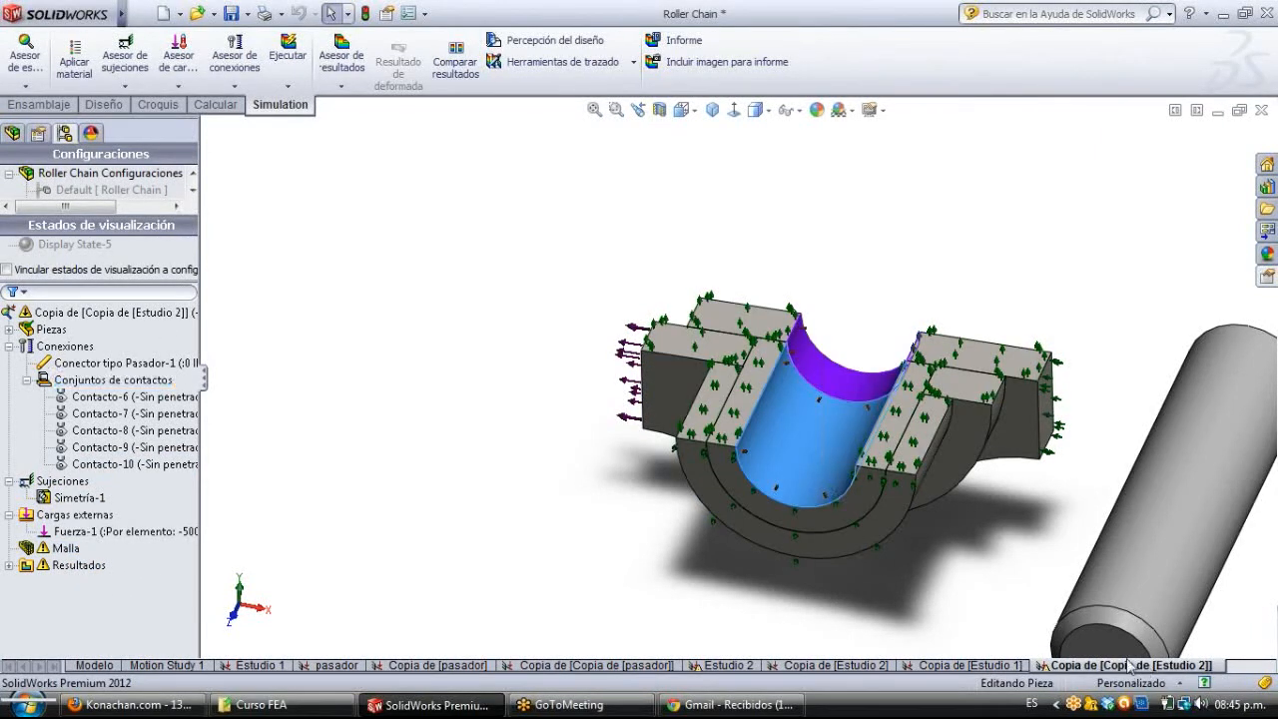
Delete the simulation study Copia de [Copia de [Estudio 2]].
right_click(1078, 667)
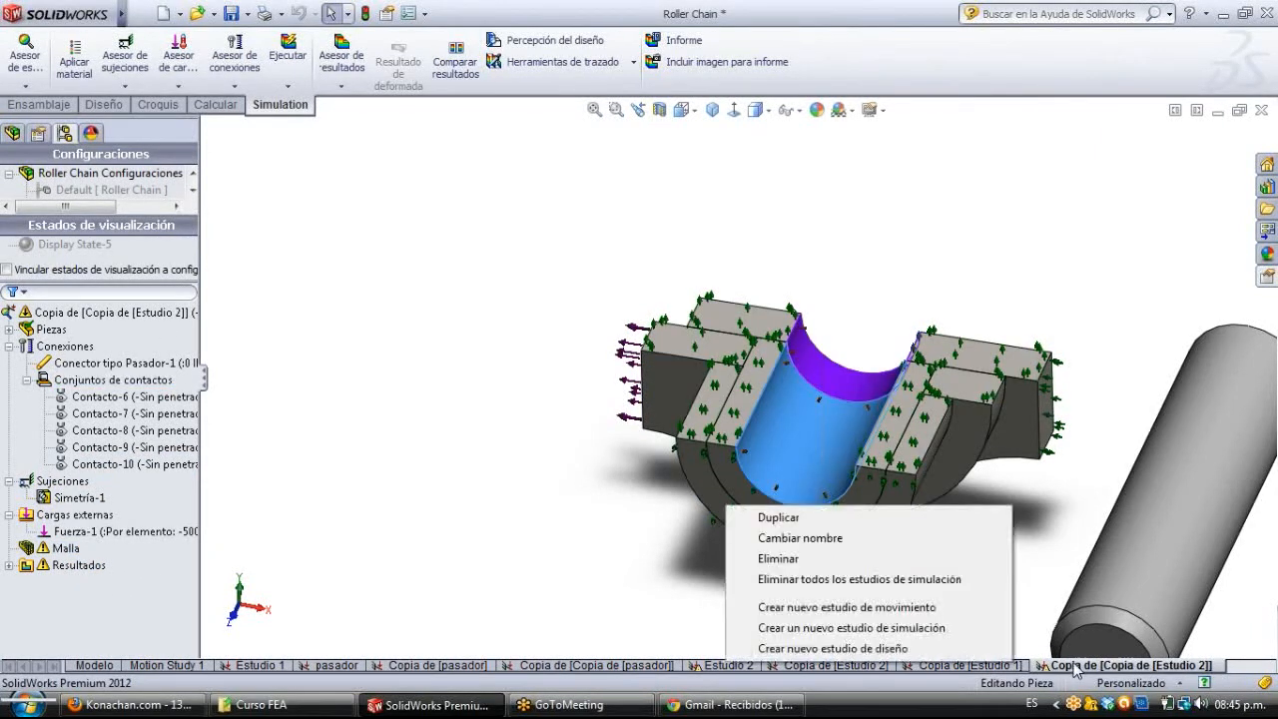
click(817, 557)
click(747, 395)
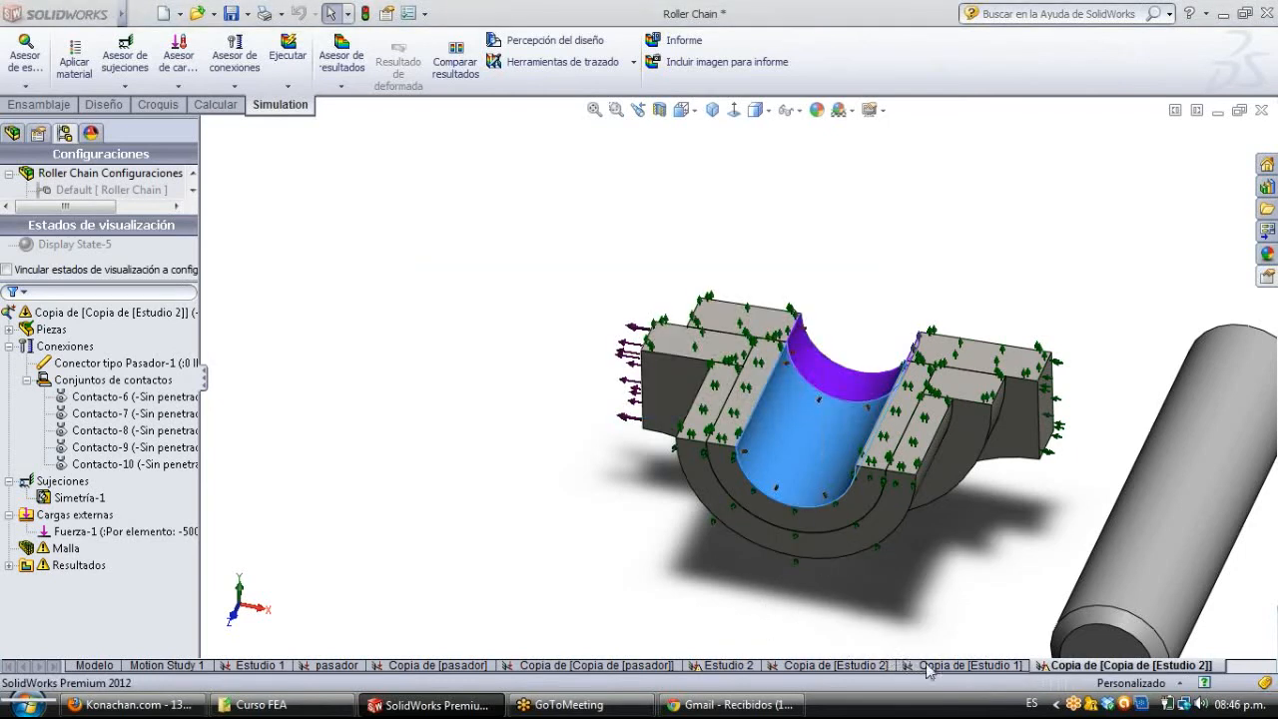
Activate the study Copia de [Estudio 2] and display its von Mises stress plot Tensiones1.
double_click(870, 665)
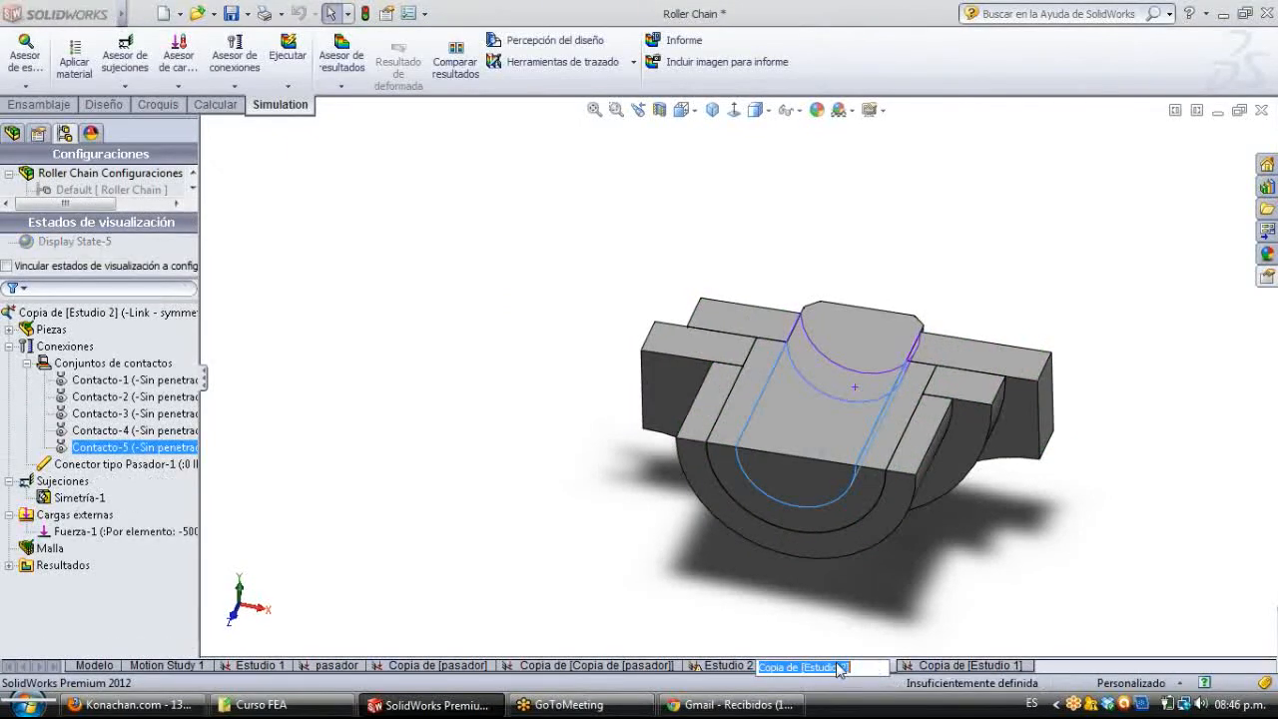
click(780, 649)
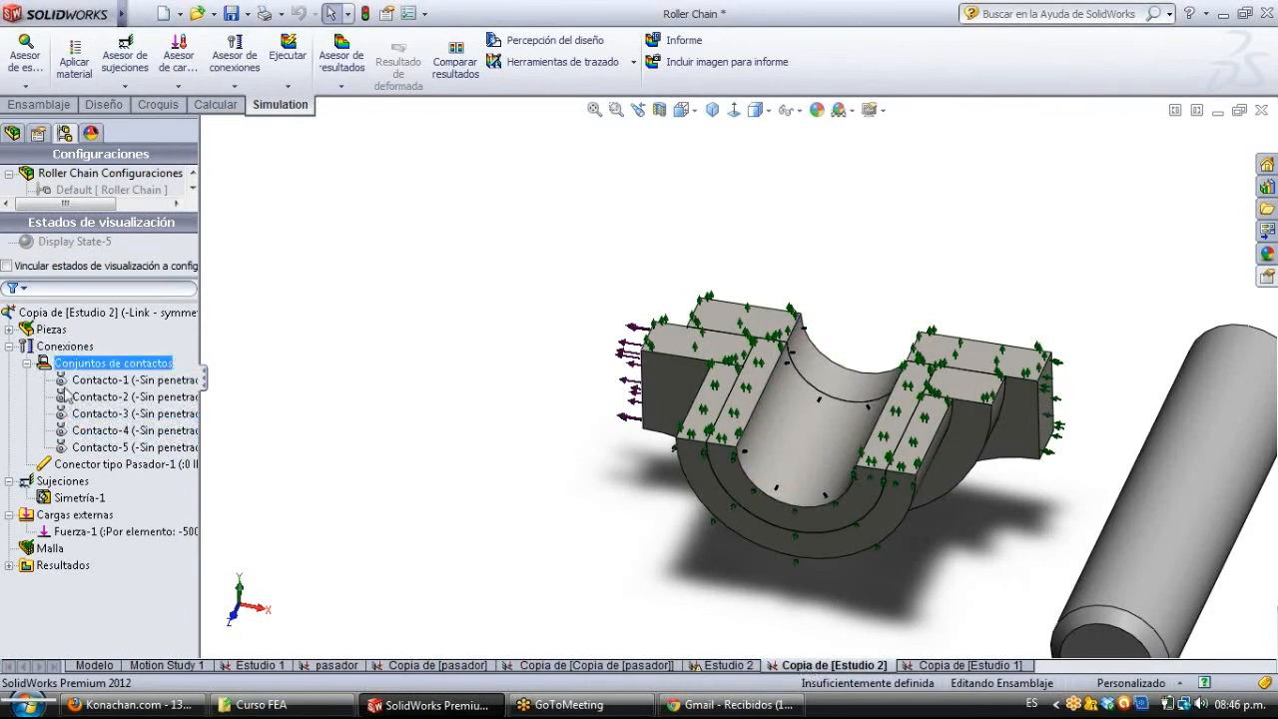
click(24, 566)
click(9, 567)
click(57, 583)
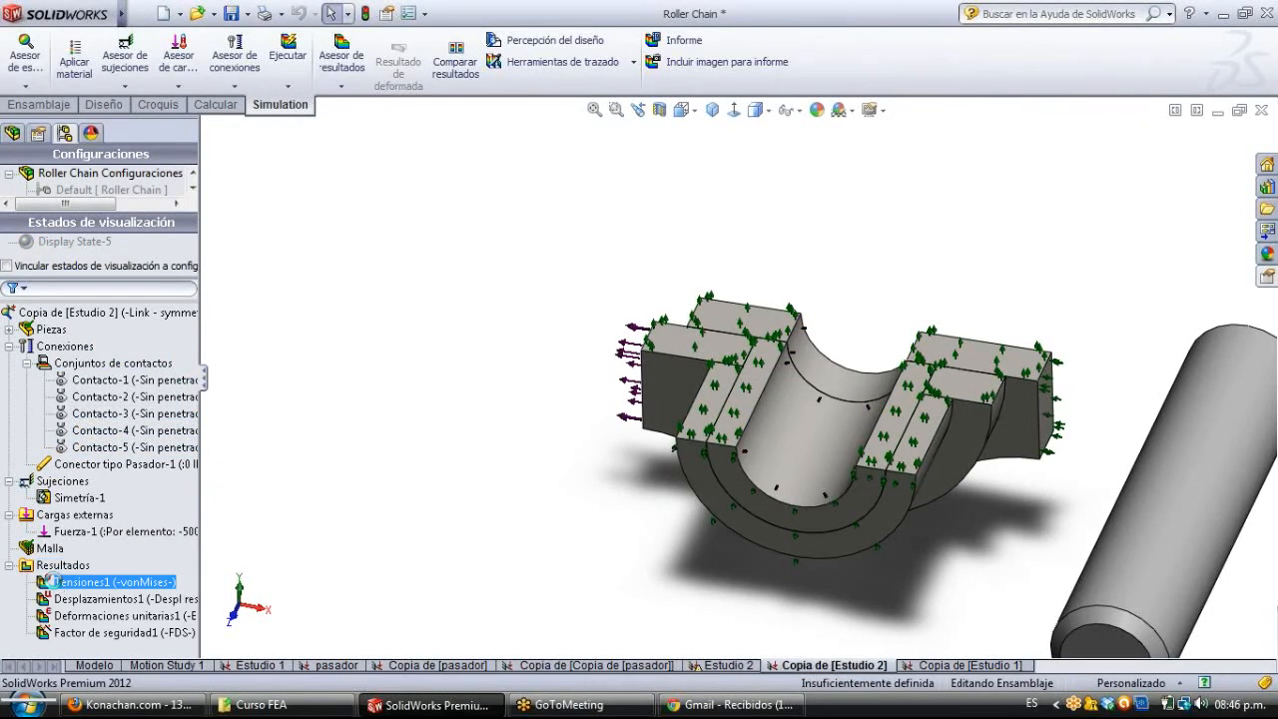
double_click(57, 582)
Examine the von Mises stresses up close on the symmetry-cut faces of the link plates, bushing and roller.
scroll(872, 293, down, 4)
middle_drag(848, 317, 723, 479)
scroll(667, 473, down, 5)
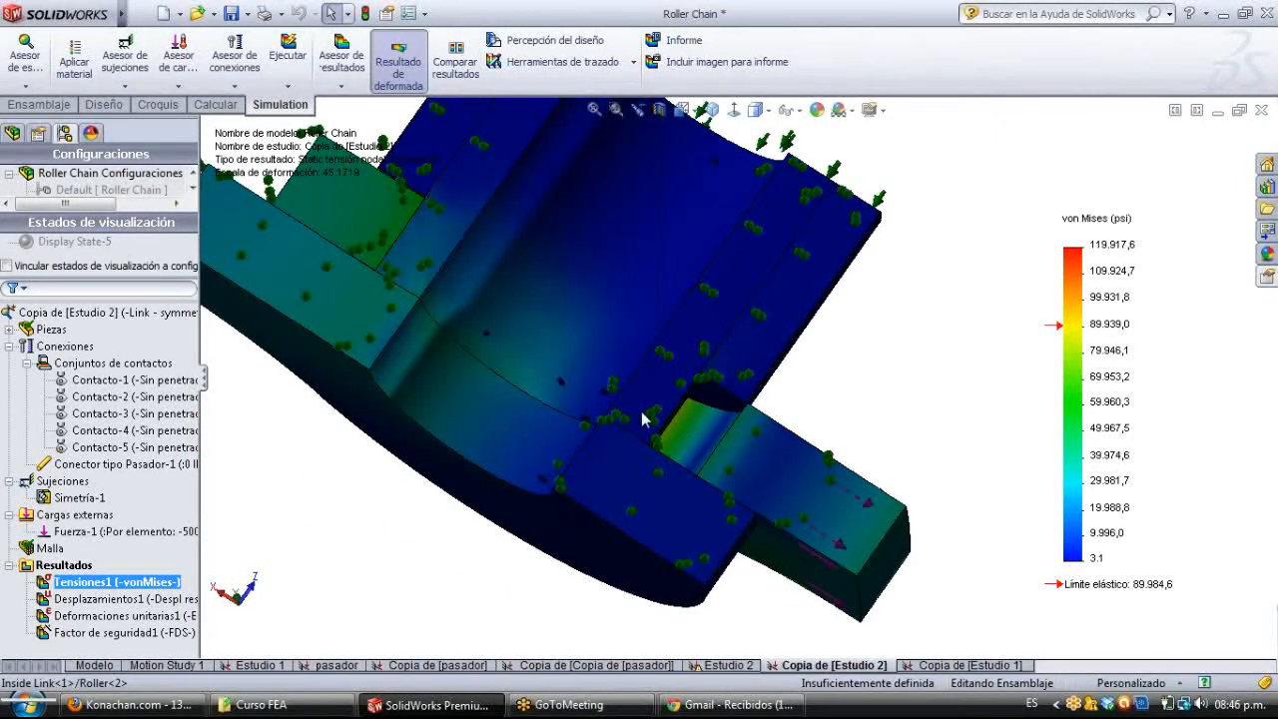
scroll(694, 427, up, 3)
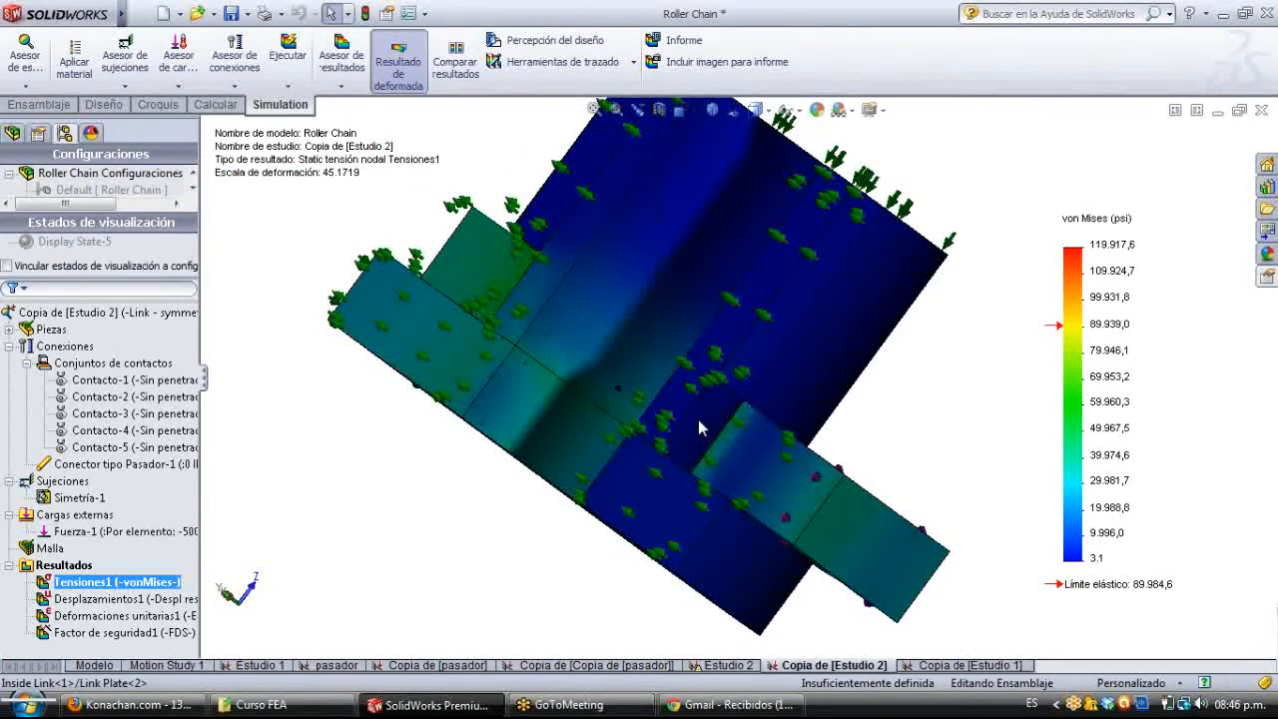
scroll(704, 417, down, 5)
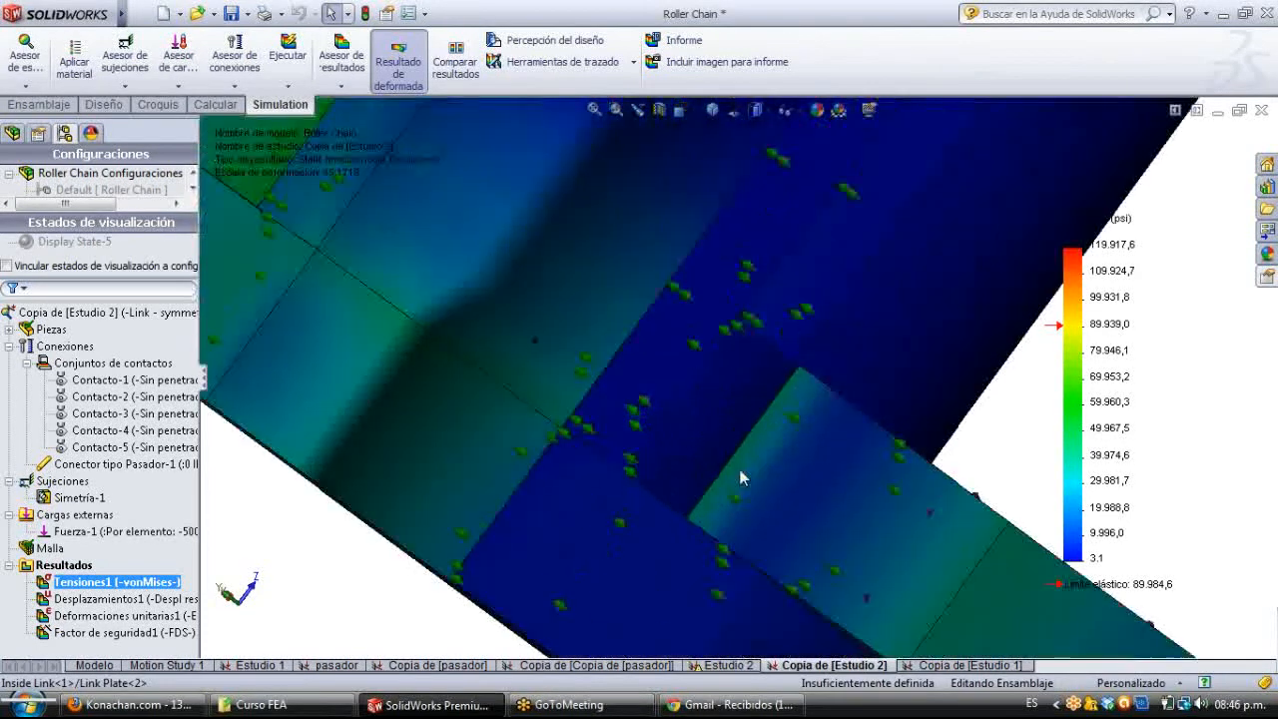
middle_drag(764, 482, 776, 508)
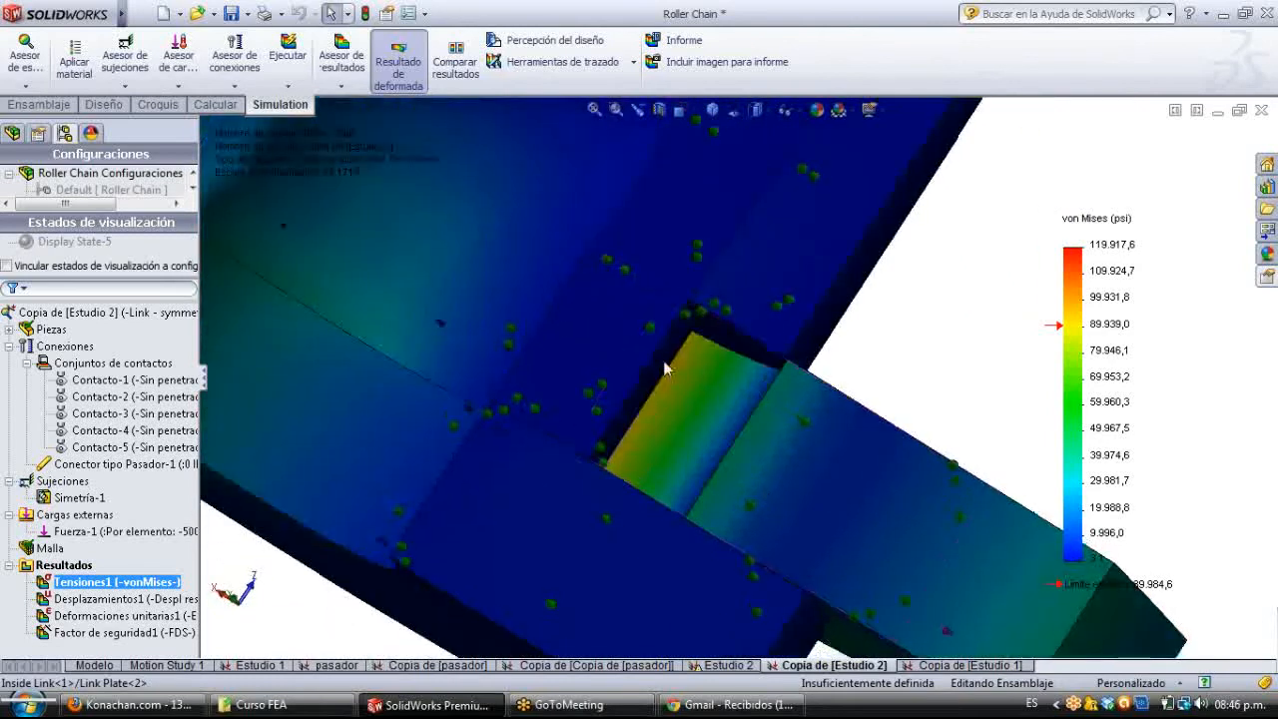
scroll(670, 411, up, 5)
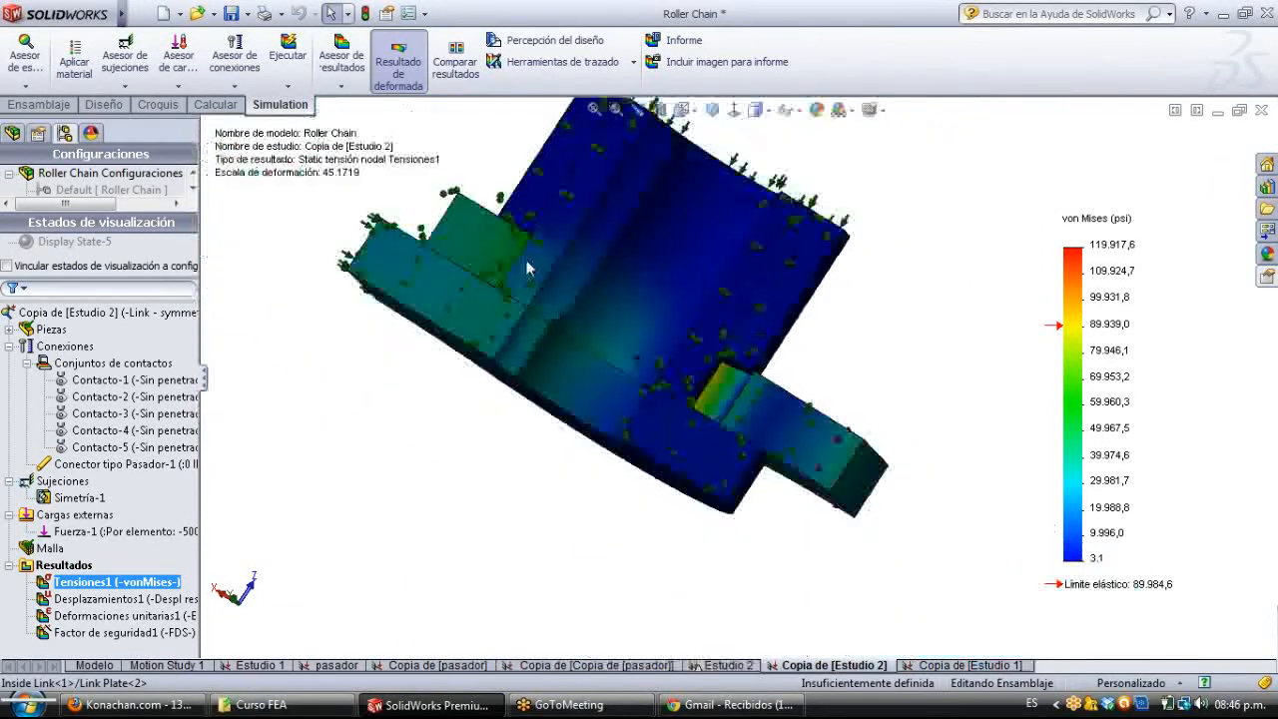
scroll(531, 270, down, 3)
scroll(550, 283, down, 2)
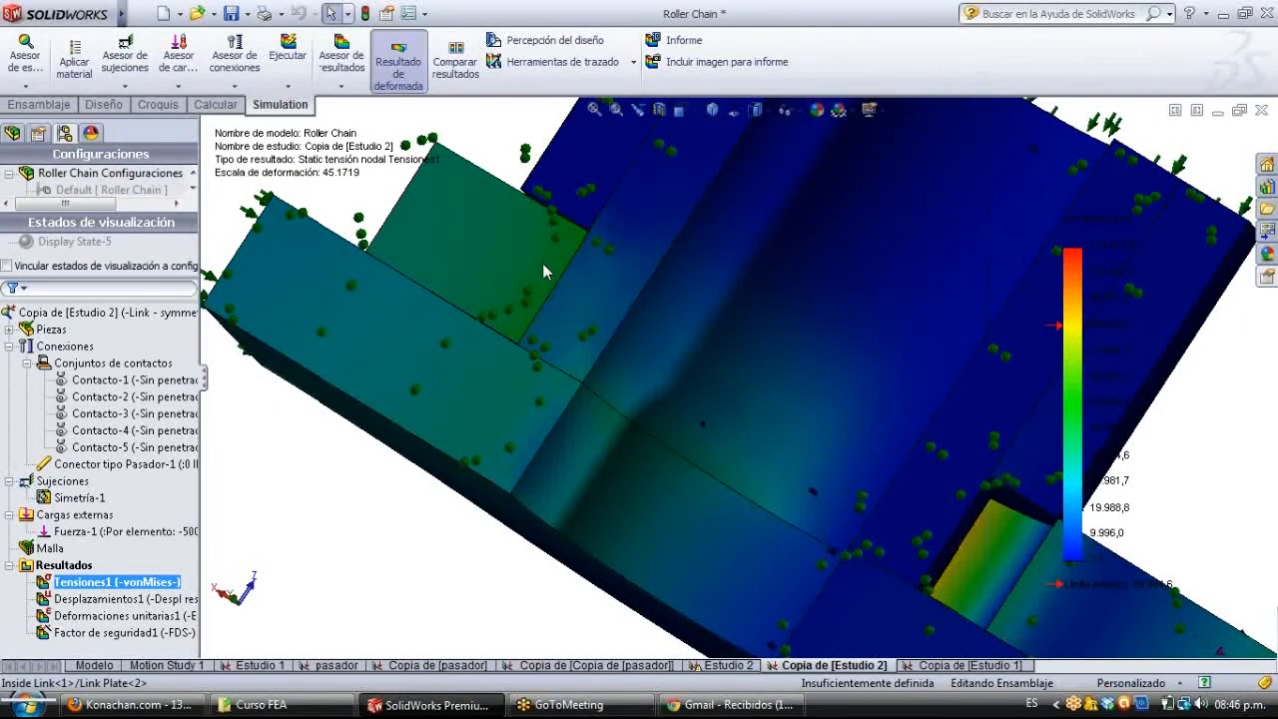
scroll(552, 284, up, 4)
scroll(872, 472, down, 2)
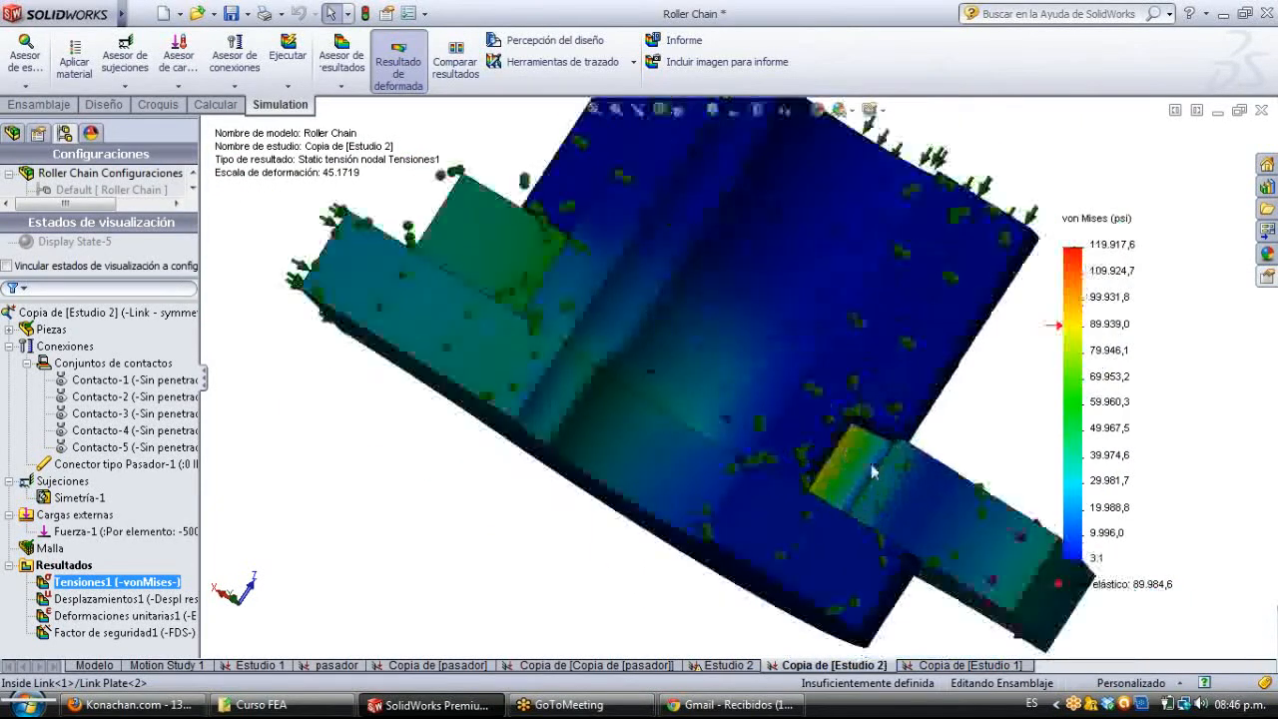
scroll(872, 473, down, 2)
scroll(819, 471, down, 2)
middle_drag(806, 464, 768, 419)
scroll(839, 485, up, 3)
middle_drag(865, 496, 927, 529)
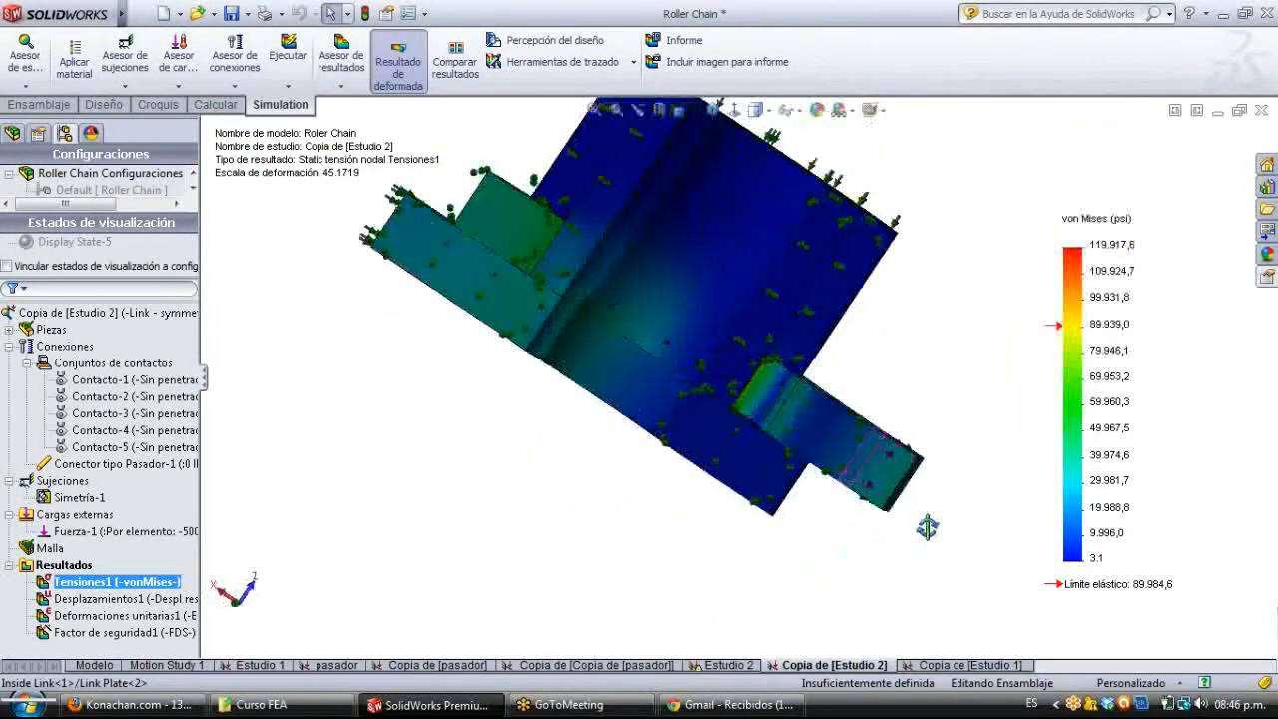
scroll(554, 346, down, 5)
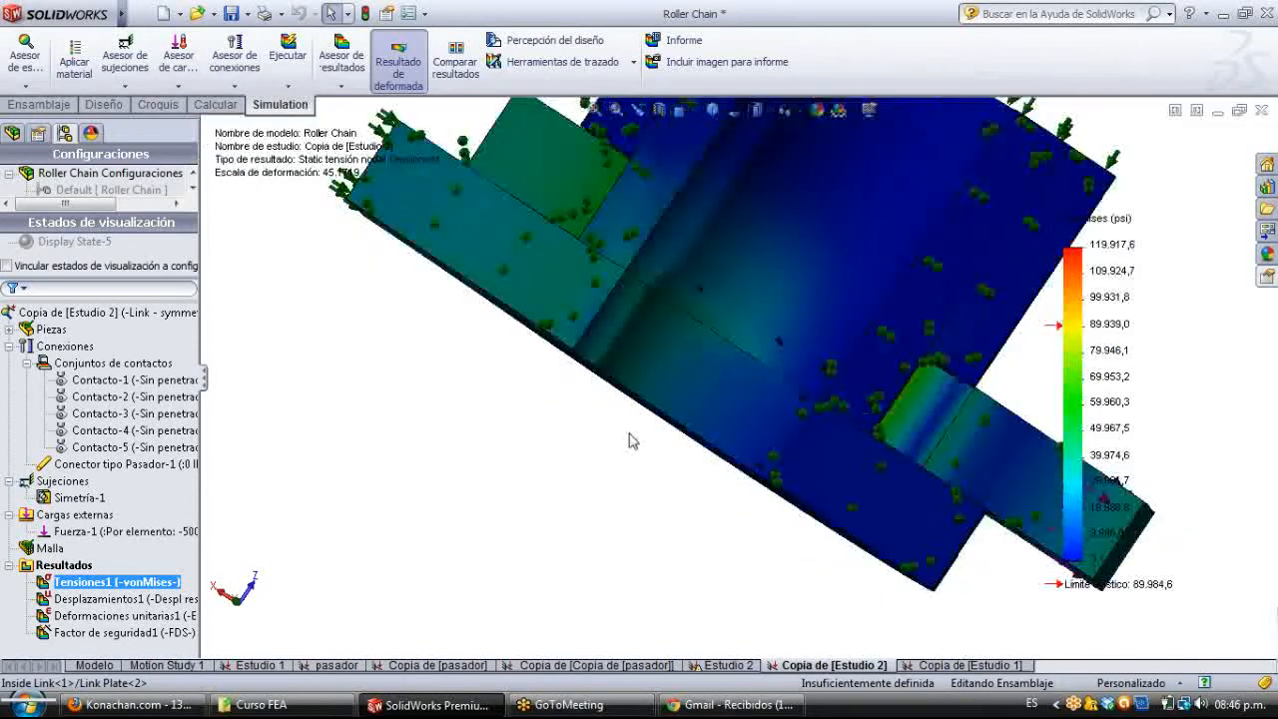
Examine the deformed link assembly's stress distribution from the side, the end and around the outer link plate.
scroll(629, 441, up, 3)
middle_drag(629, 440, 551, 223)
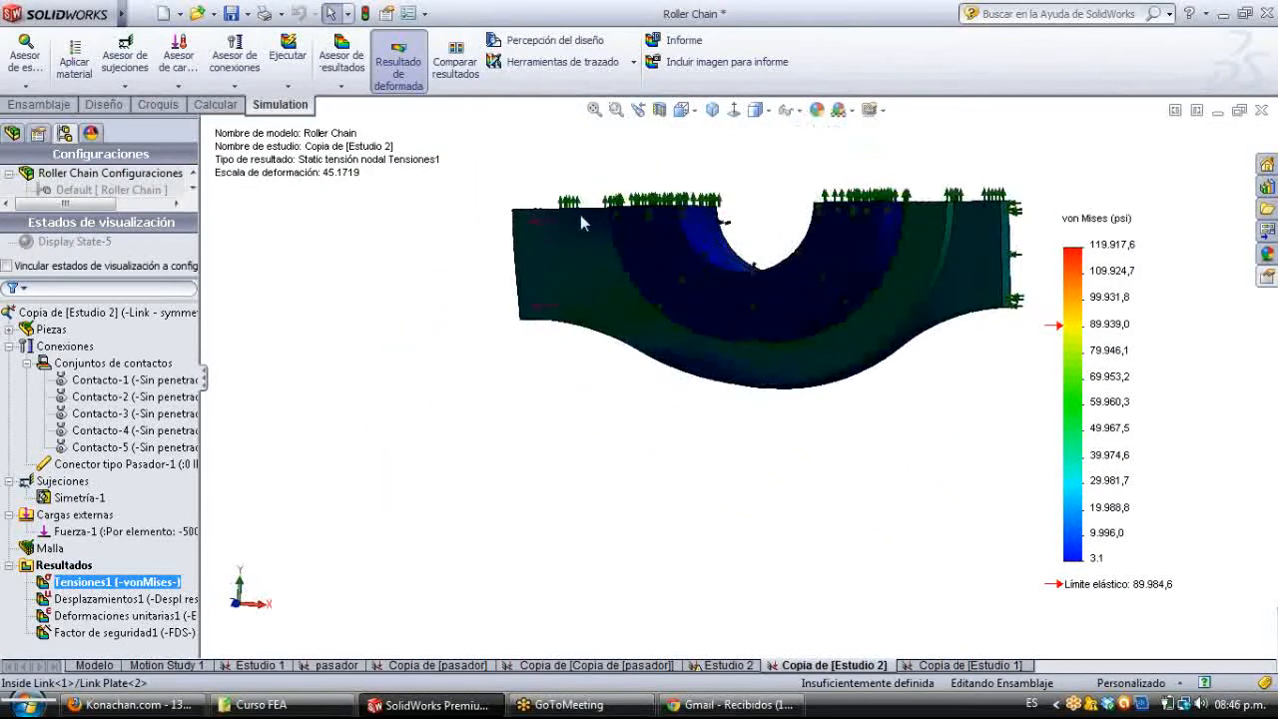
scroll(553, 225, down, 4)
middle_drag(762, 289, 499, 447)
scroll(815, 375, up, 6)
scroll(710, 391, down, 4)
middle_drag(846, 511, 736, 453)
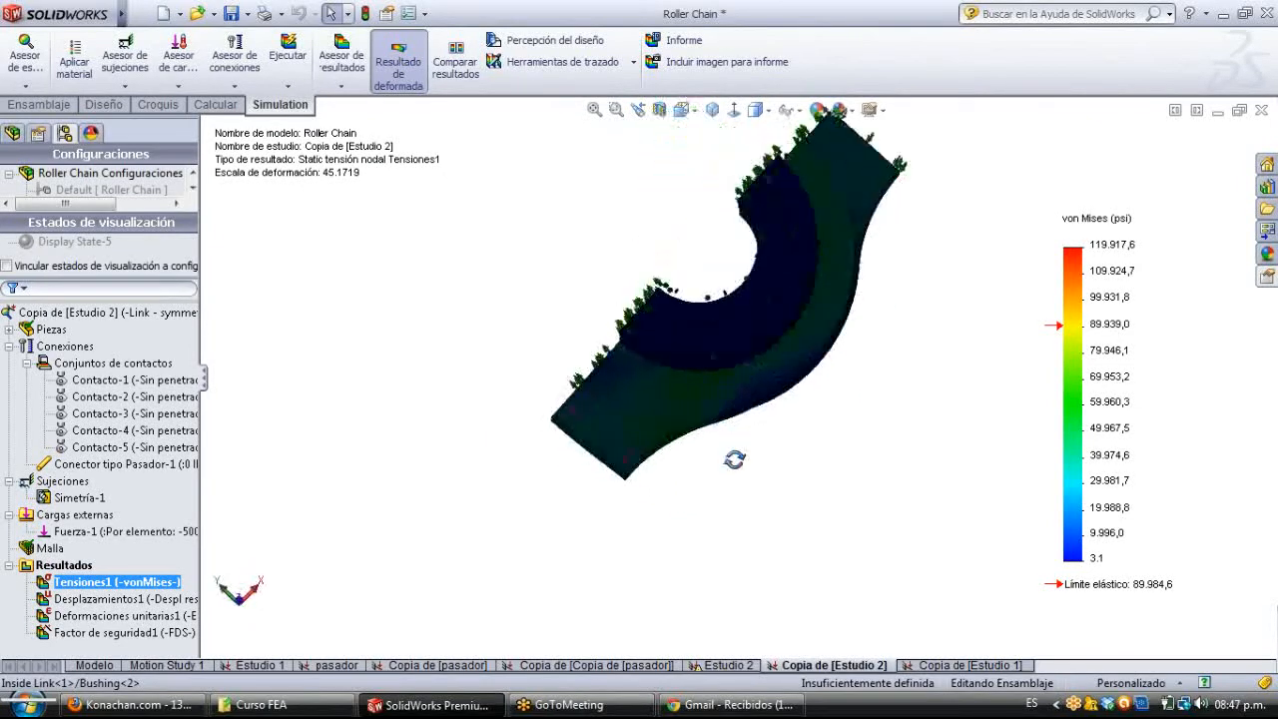
scroll(736, 451, up, 5)
middle_drag(945, 312, 864, 349)
scroll(707, 350, down, 2)
mouse_move(707, 349)
middle_down()
mouse_move(757, 429)
mouse_move(711, 363)
middle_up()
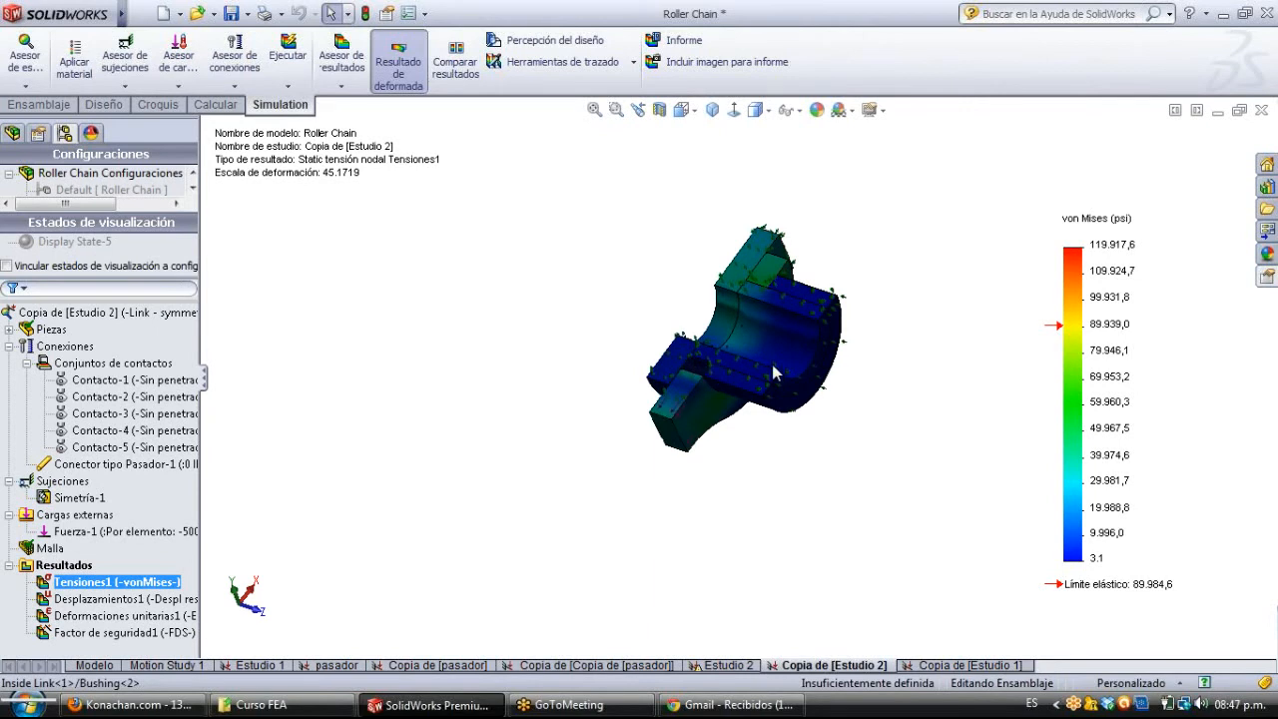
middle_drag(794, 443, 726, 462)
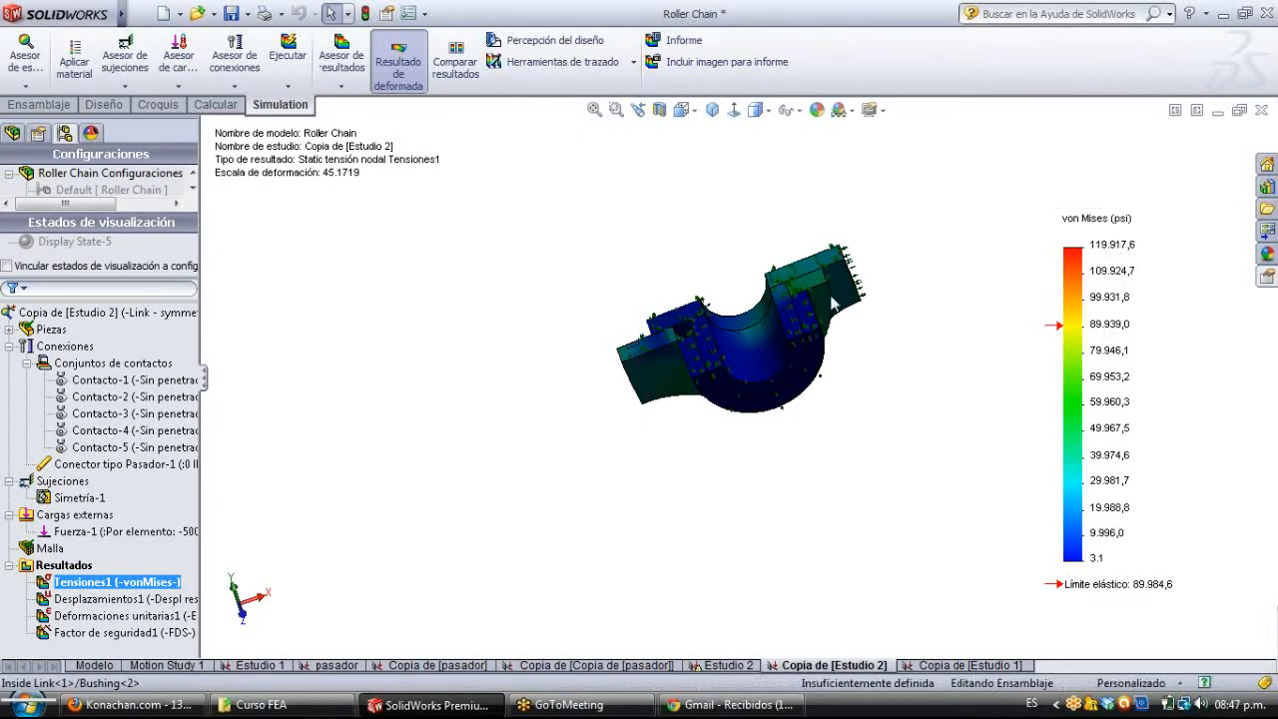
scroll(827, 315, down, 2)
middle_drag(827, 316, 811, 243)
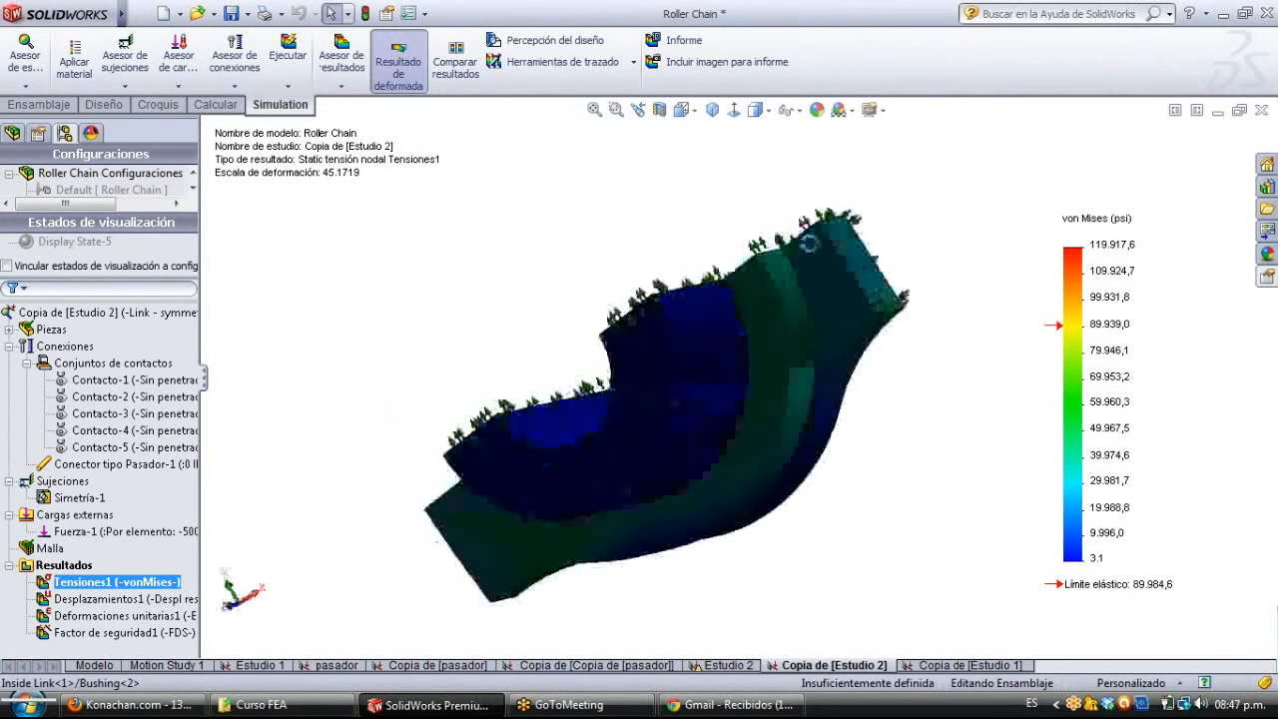
Show the maximum-value annotation on the von Mises plot Tensiones1 and locate its marker on the link assembly.
drag(1119, 271, 1118, 273)
double_click(1116, 276)
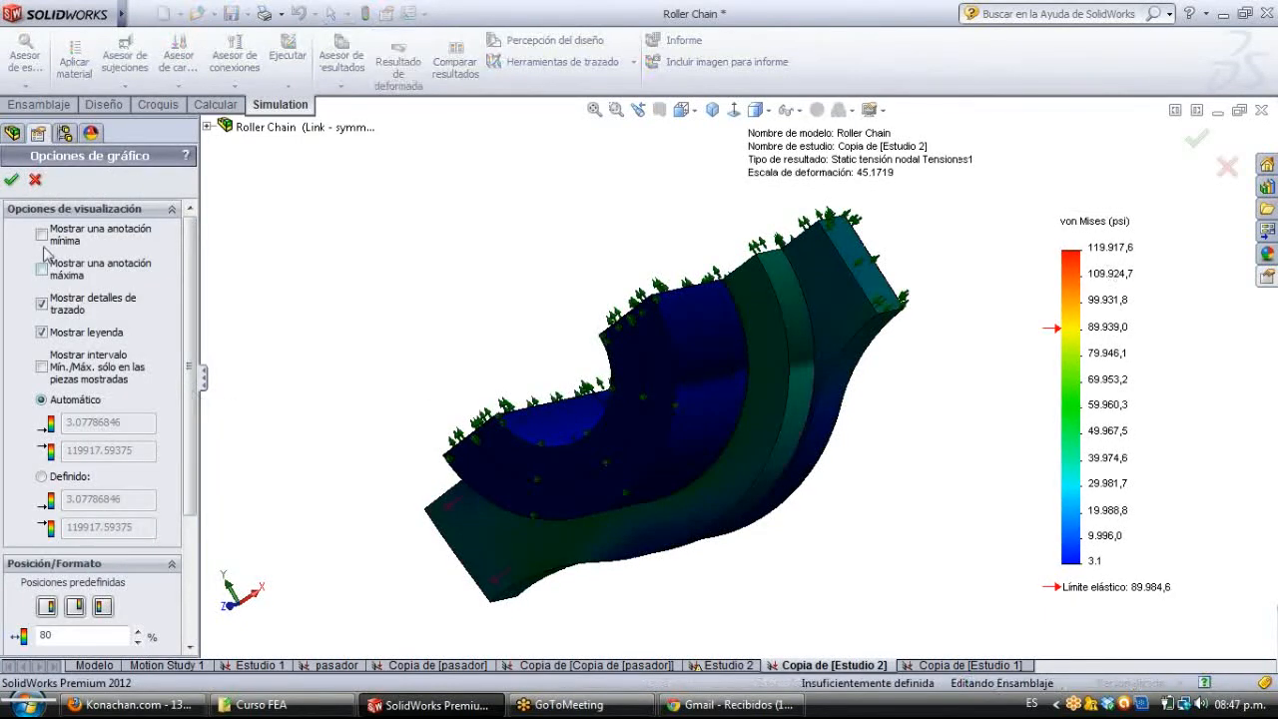
click(42, 270)
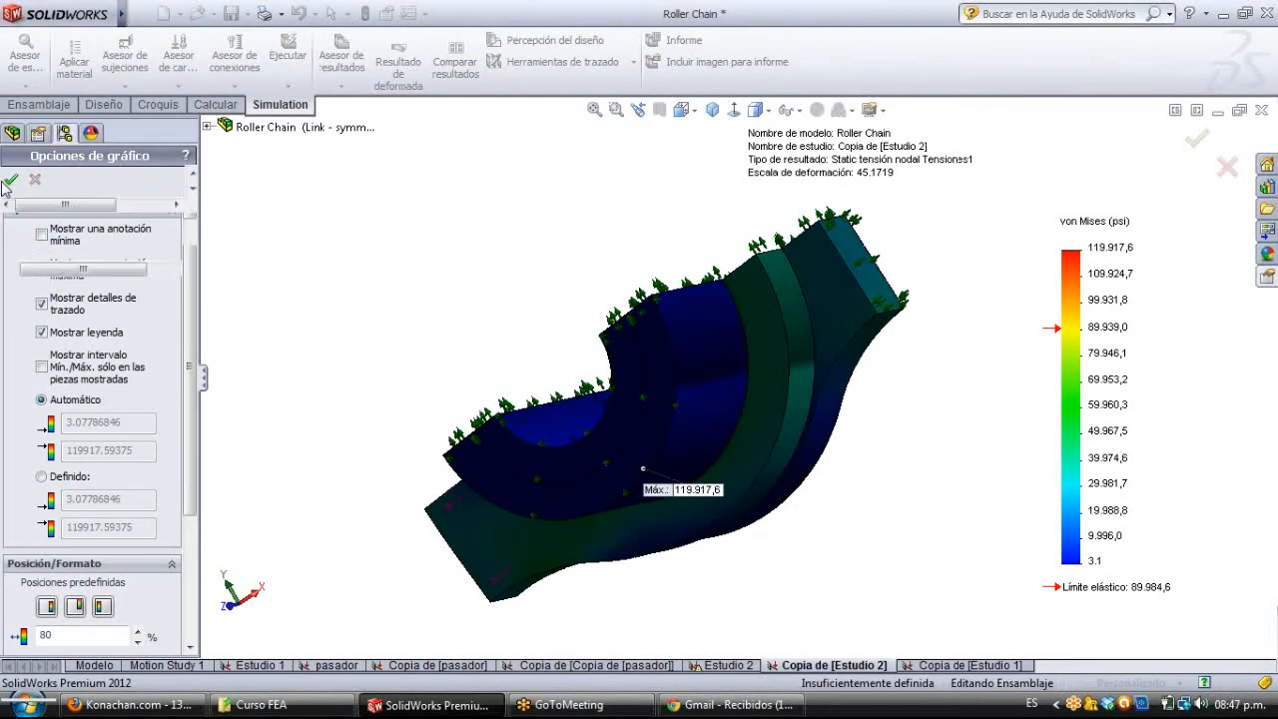
key(Return)
middle_drag(699, 539, 742, 539)
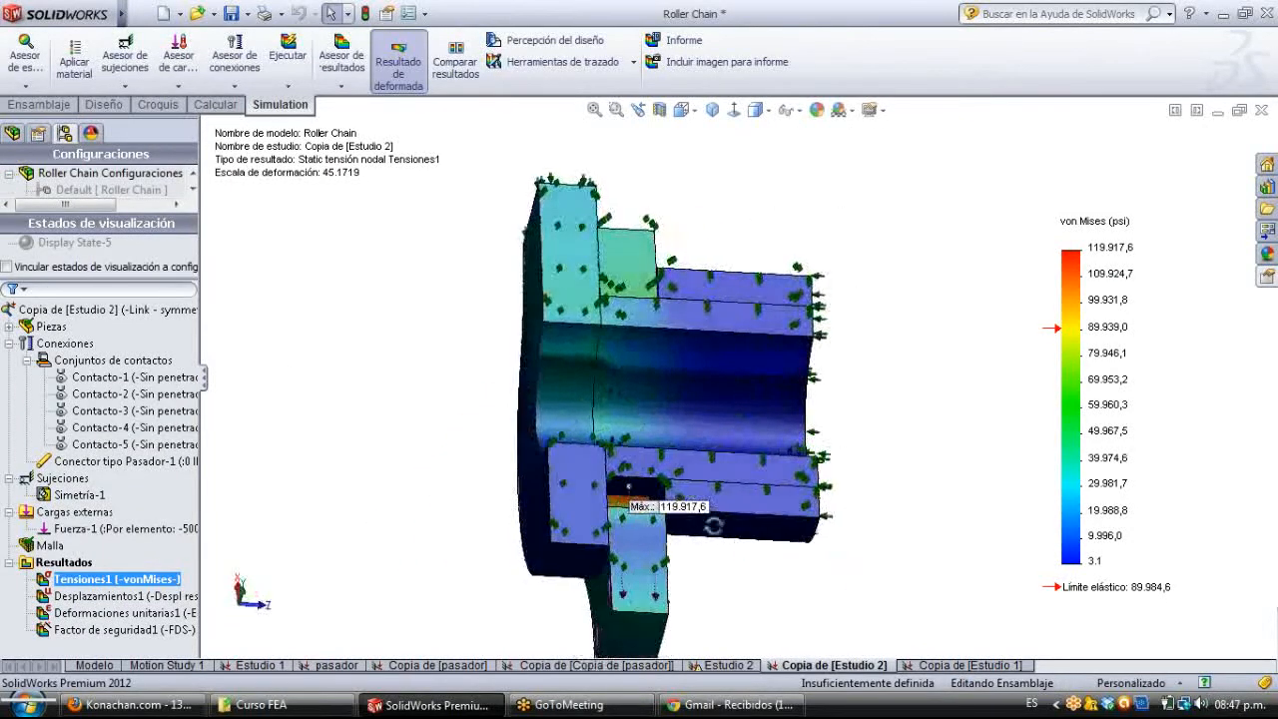
scroll(742, 539, down, 5)
middle_drag(626, 524, 632, 428)
middle_drag(586, 330, 865, 651)
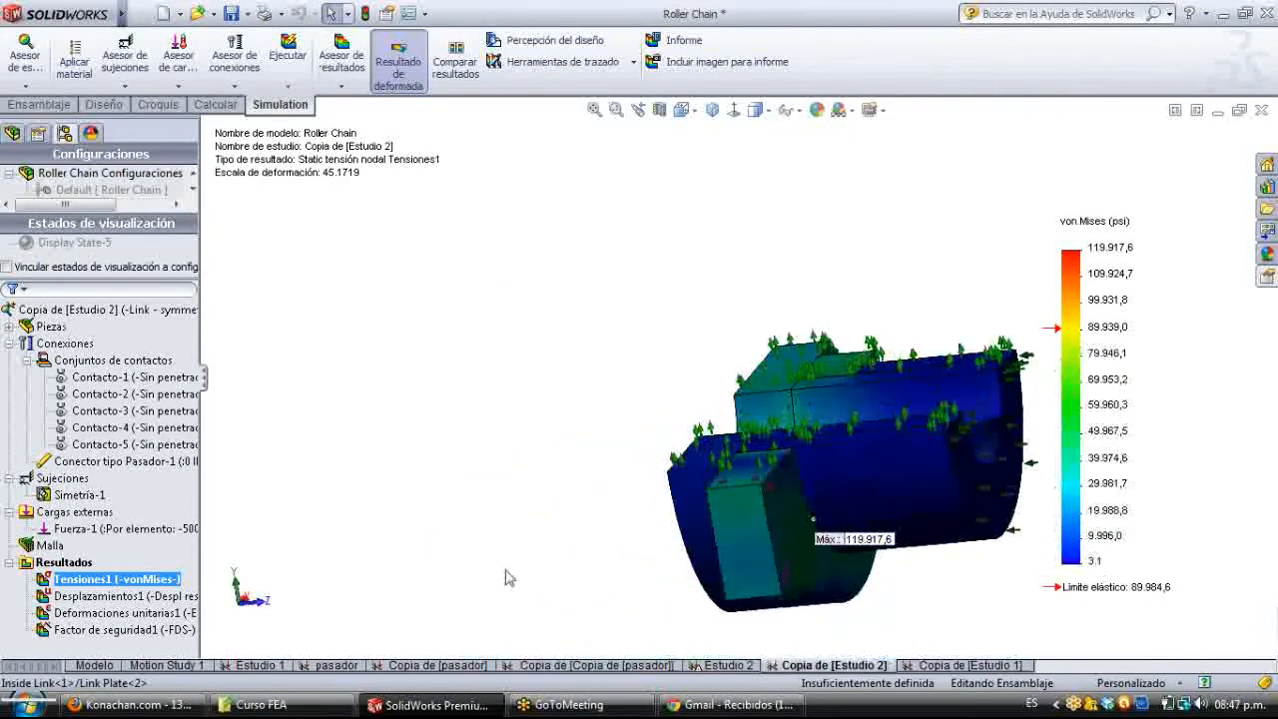
Start a section clipping of the von Mises plot, comparing the cylindrical and spherical cuts with the planar cut on Front.
right_click(867, 652)
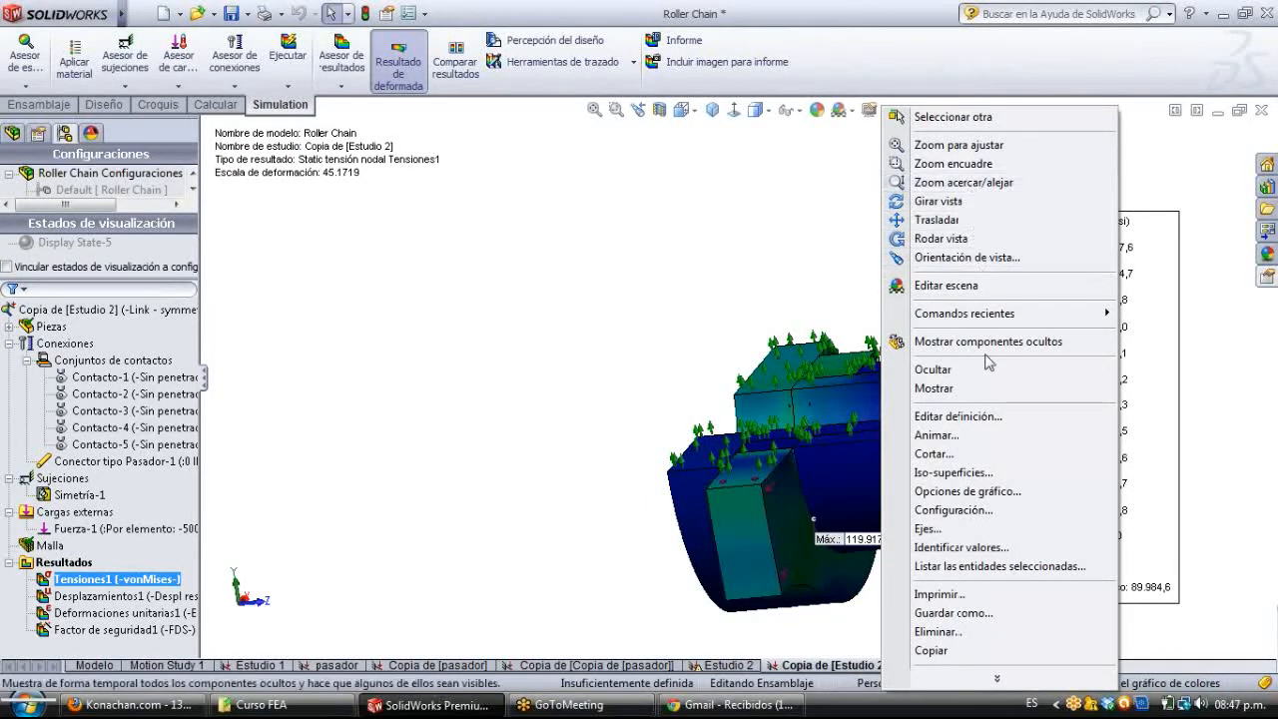
click(977, 451)
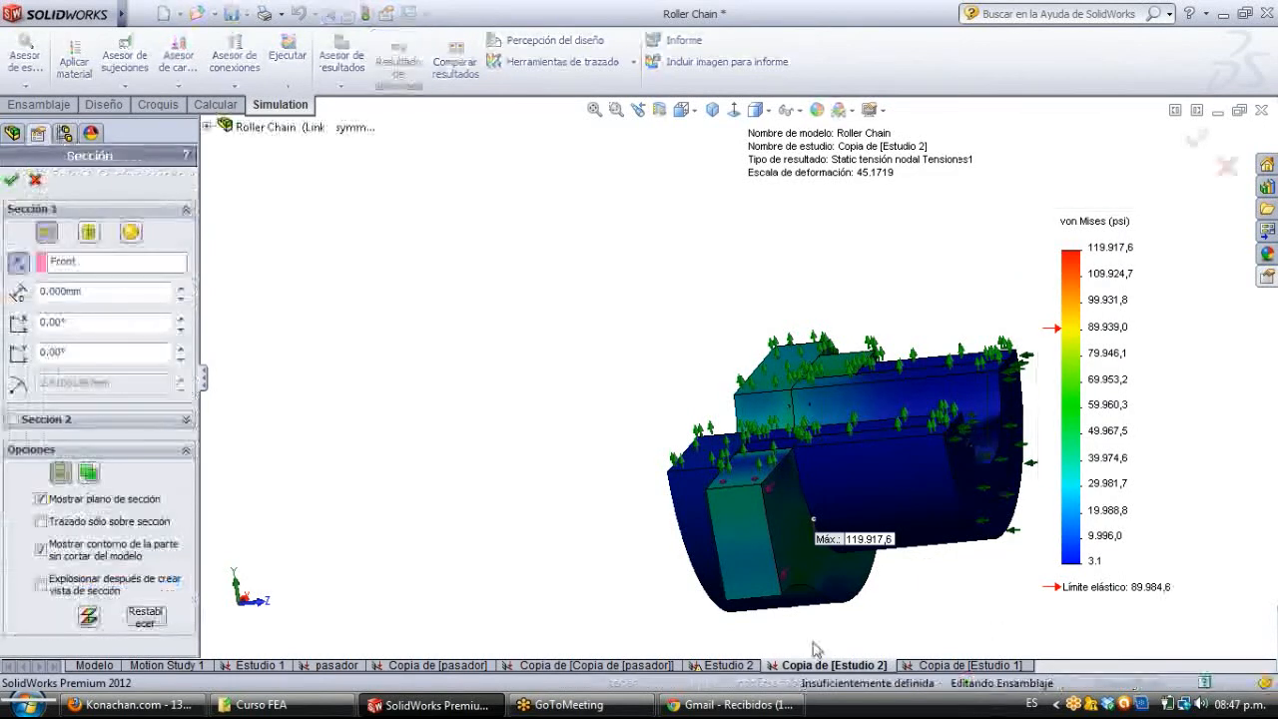
scroll(919, 542, up, 4)
click(88, 234)
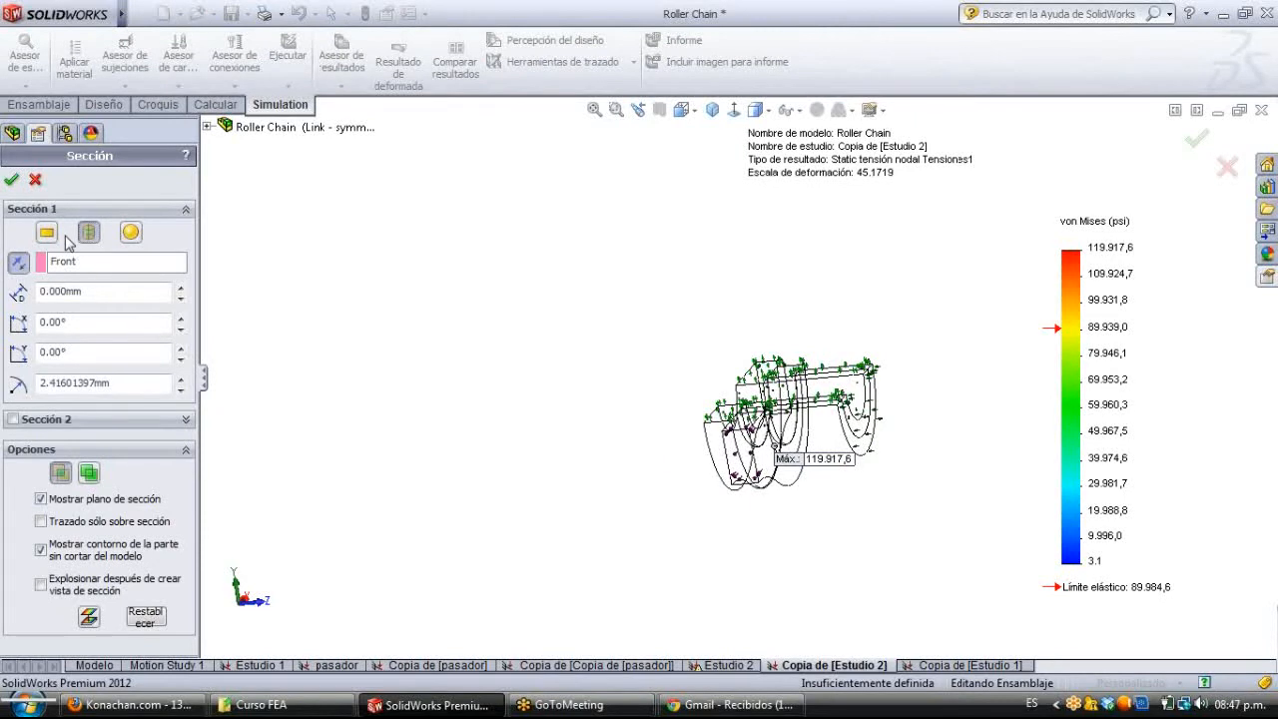
click(47, 234)
middle_drag(868, 532, 859, 530)
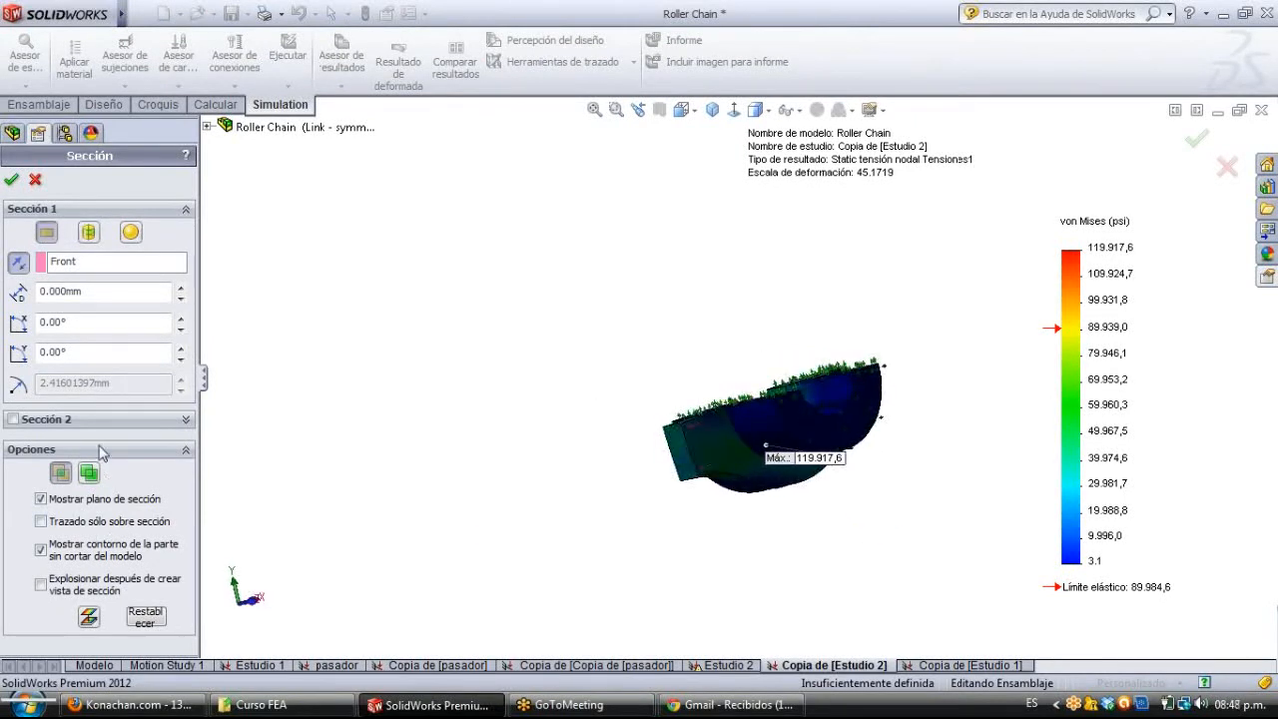
click(131, 234)
click(47, 232)
Set the assembly's Top plane as the reference of the planar stress section.
middle_drag(789, 585, 744, 599)
scroll(964, 557, up, 8)
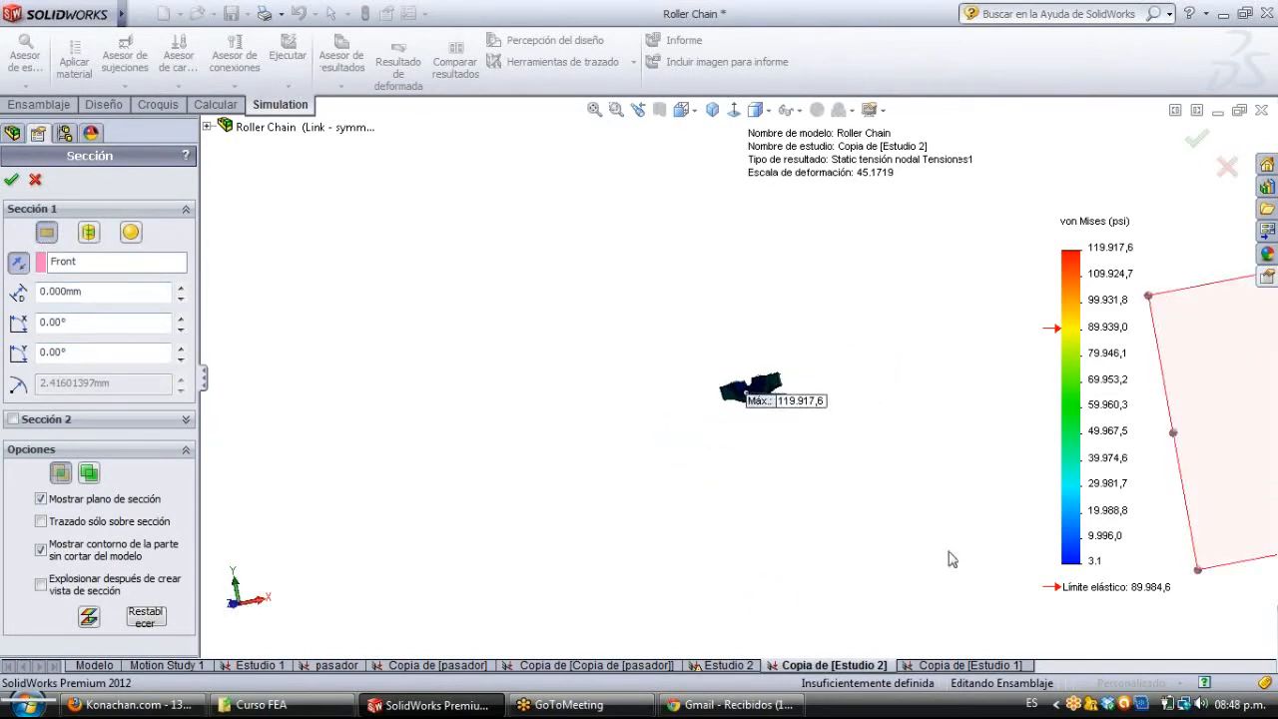
middle_drag(1009, 454, 644, 396)
scroll(659, 404, down, 2)
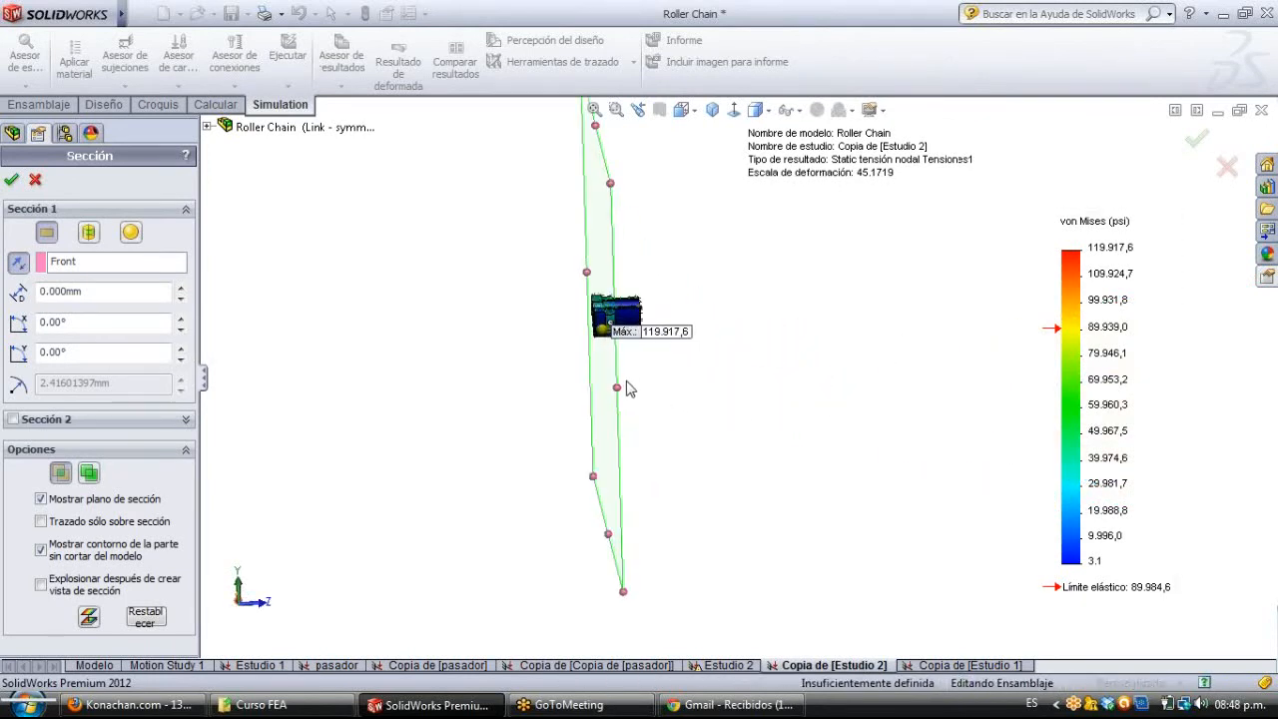
middle_drag(694, 431, 619, 414)
click(79, 267)
click(208, 127)
click(208, 127)
click(208, 127)
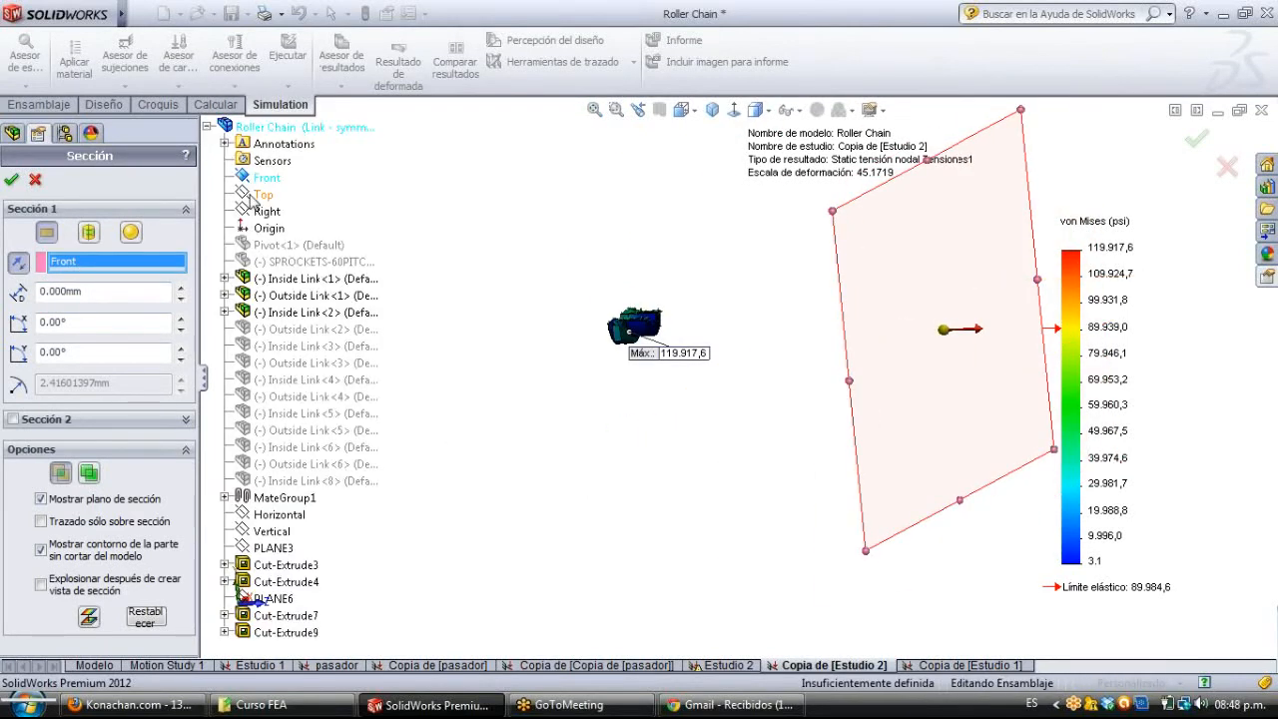
click(262, 196)
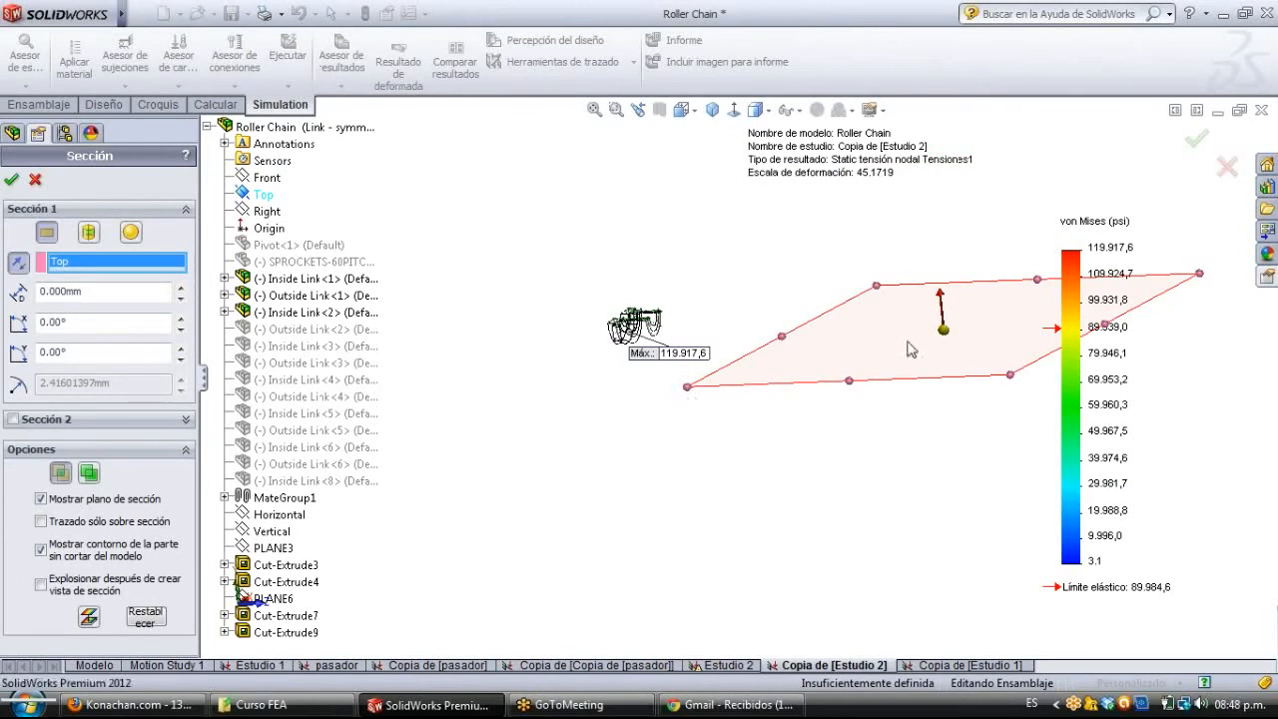
Move the section plane freehand along its normal to an offset of about 24.16 mm from Top.
drag(945, 330, 944, 244)
scroll(671, 330, down, 6)
middle_drag(762, 402, 709, 397)
scroll(710, 389, up, 6)
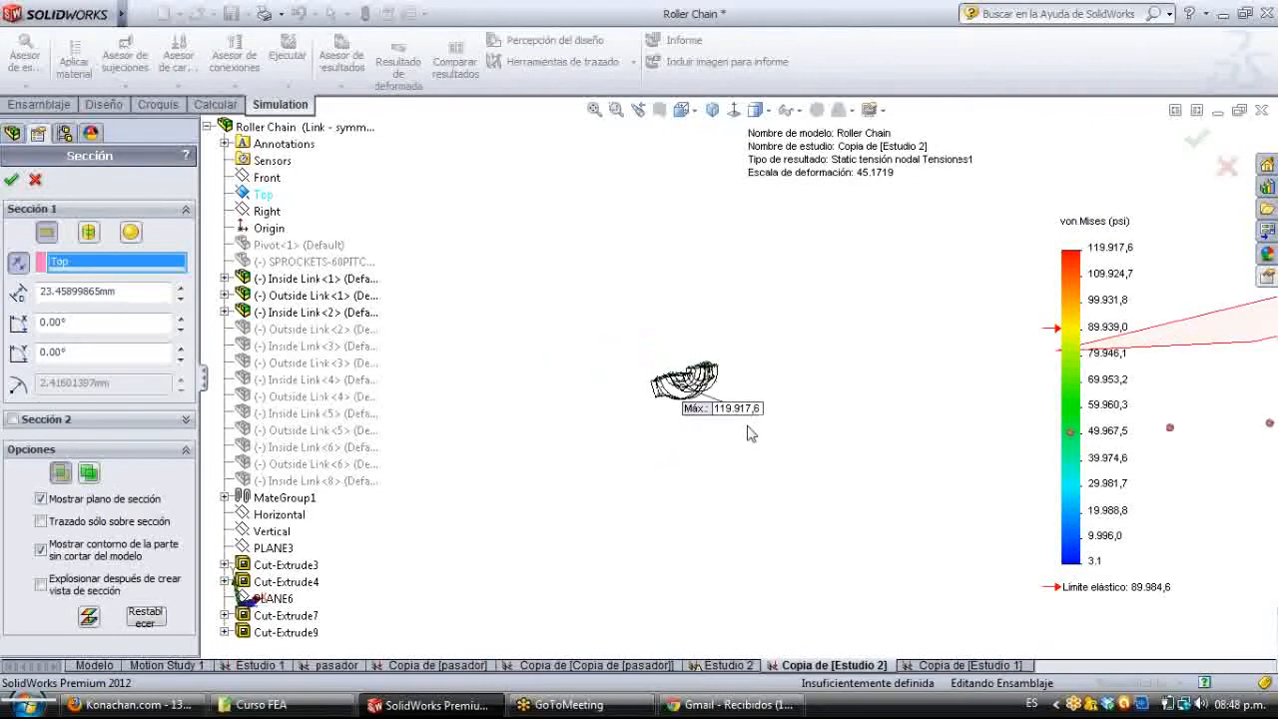
middle_drag(830, 372, 976, 358)
drag(1001, 349, 995, 325)
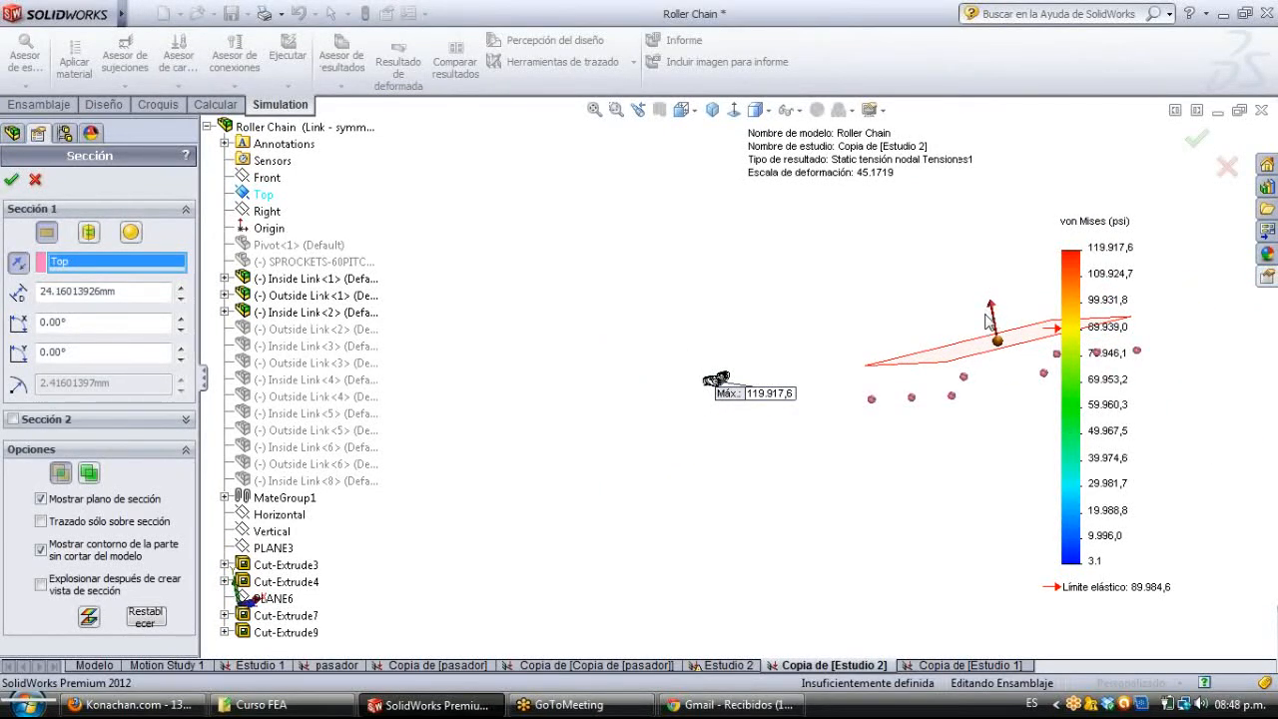
Move the maximum-stress label away from the link and try to shift the section plane farther from Top.
scroll(889, 390, down, 4)
scroll(988, 311, up, 2)
click(947, 311)
drag(949, 312, 939, 229)
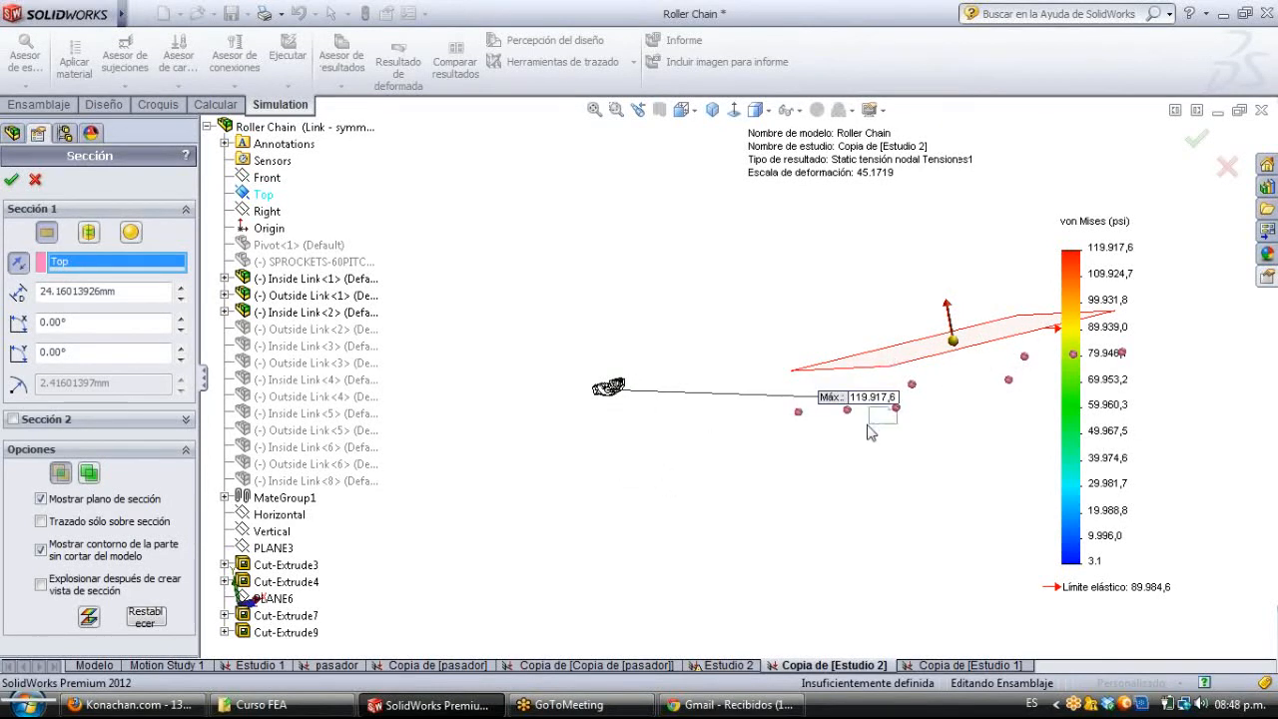
middle_drag(898, 371, 844, 290)
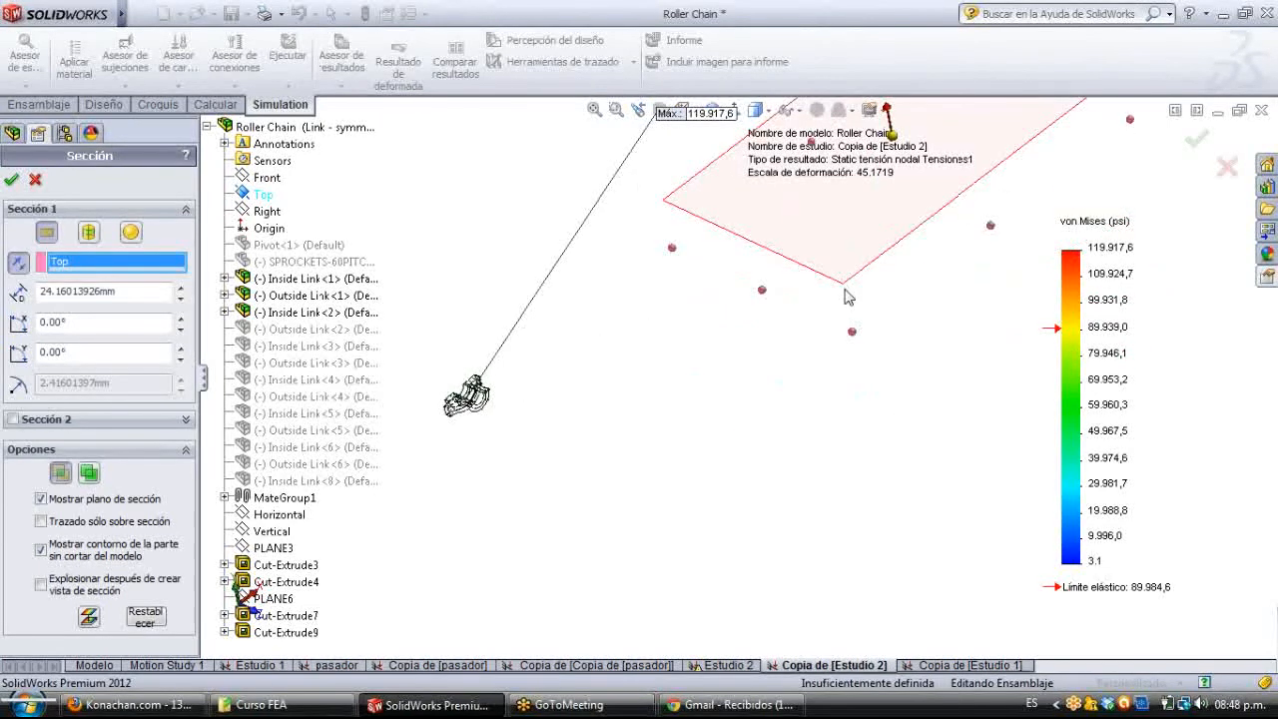
scroll(847, 272, up, 3)
drag(807, 236, 837, 205)
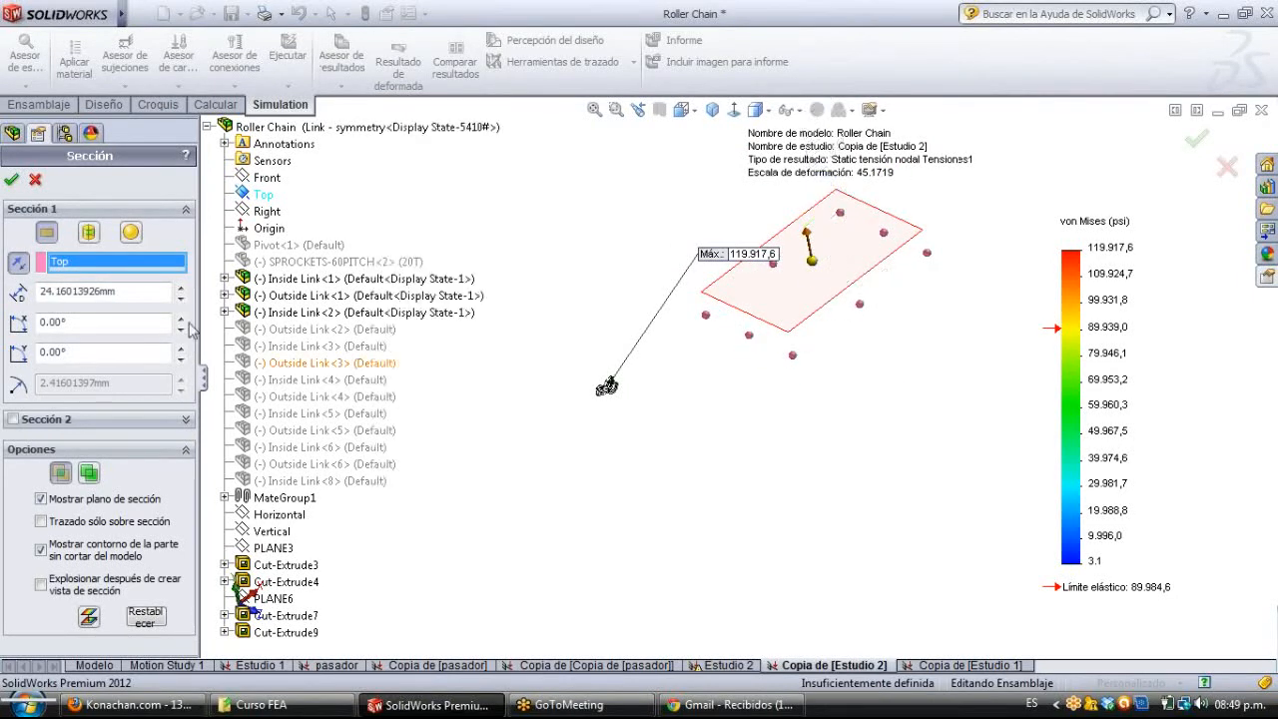
Adjust the section offset in increments to 44.16 mm and inspect the cut through the link plates and roller.
click(181, 287)
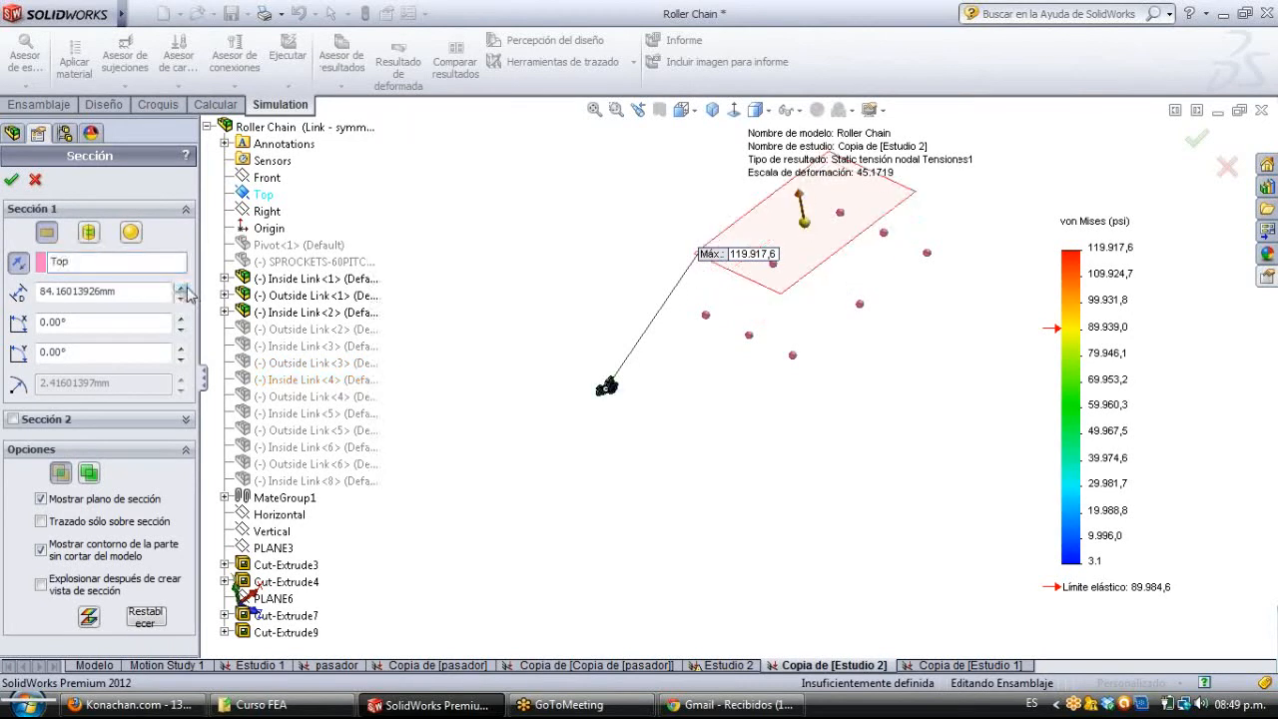
click(181, 289)
click(181, 298)
click(181, 298)
click(180, 299)
click(181, 299)
scroll(600, 389, down, 5)
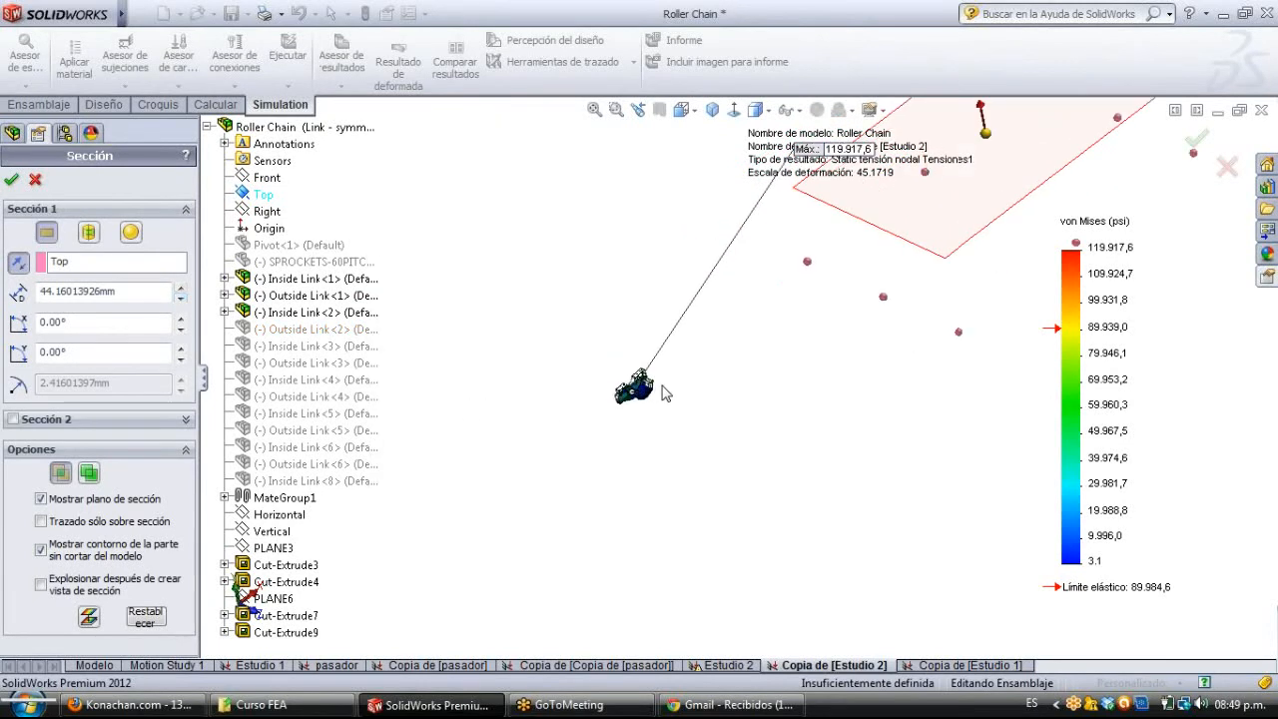
scroll(651, 401, down, 8)
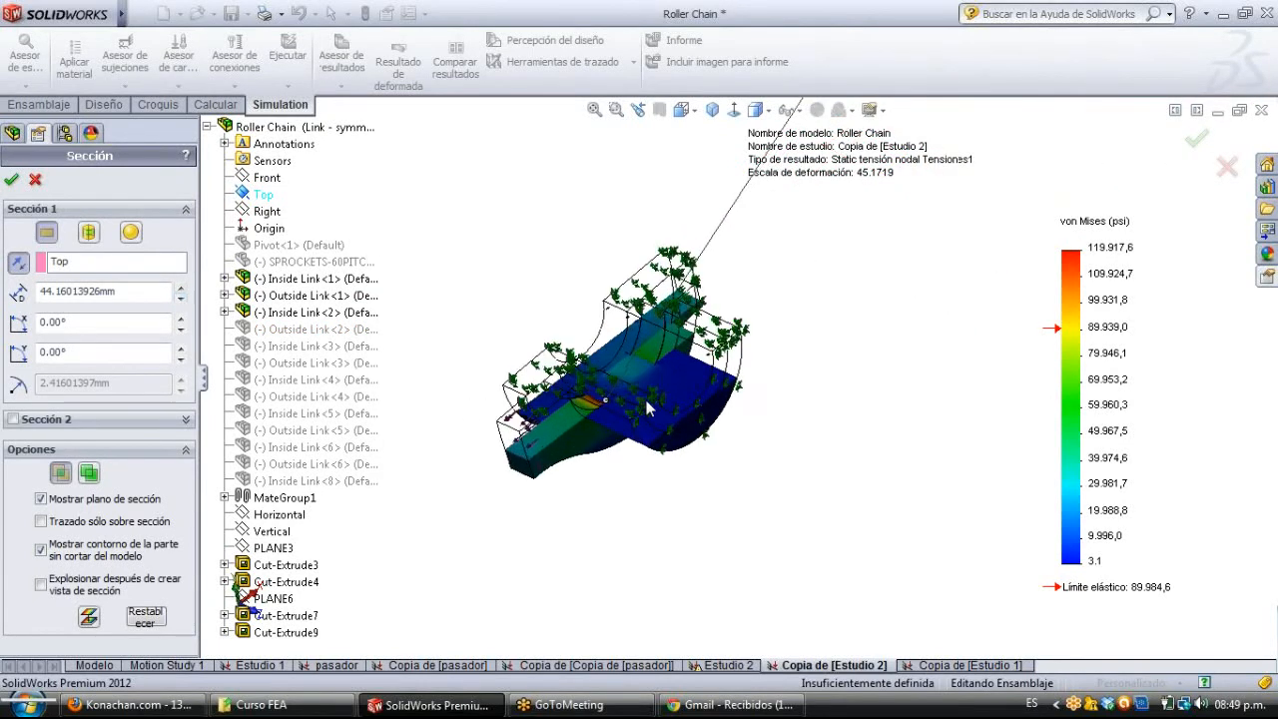
scroll(647, 410, down, 6)
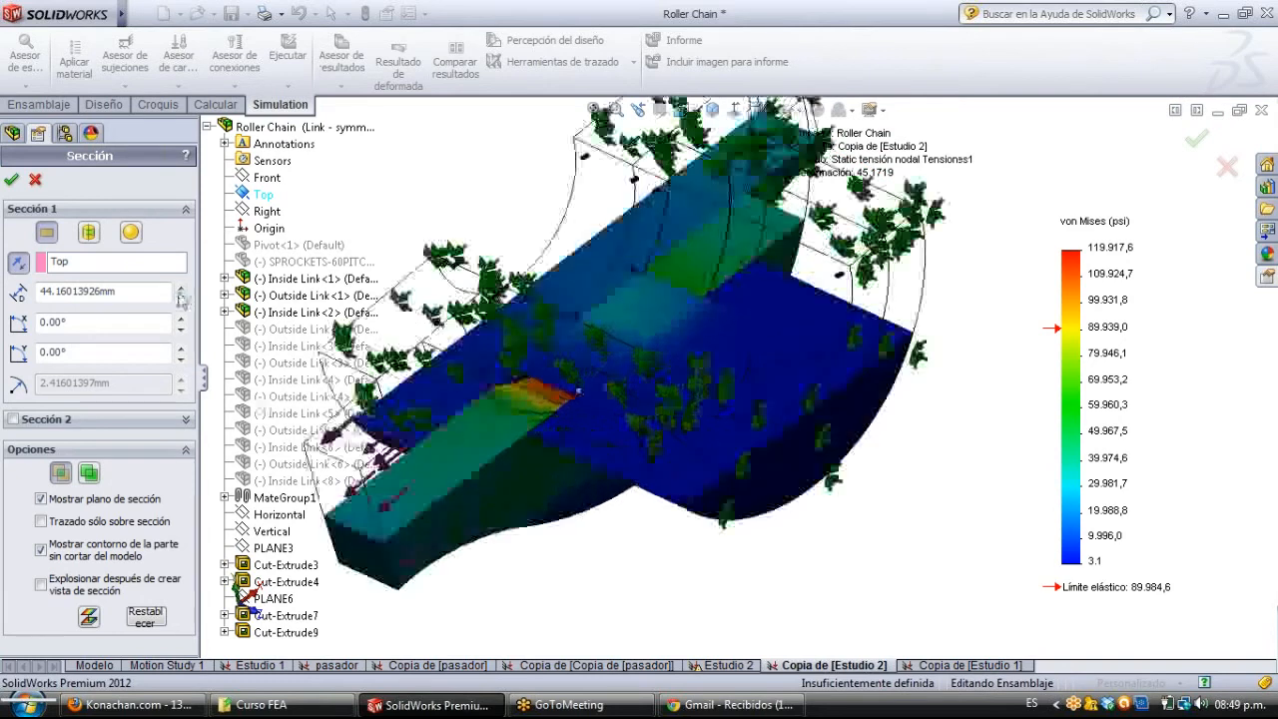
Compare section offsets of 40 mm and 43 mm from Top, and set the offset to 43.5 mm.
drag(47, 290, 139, 292)
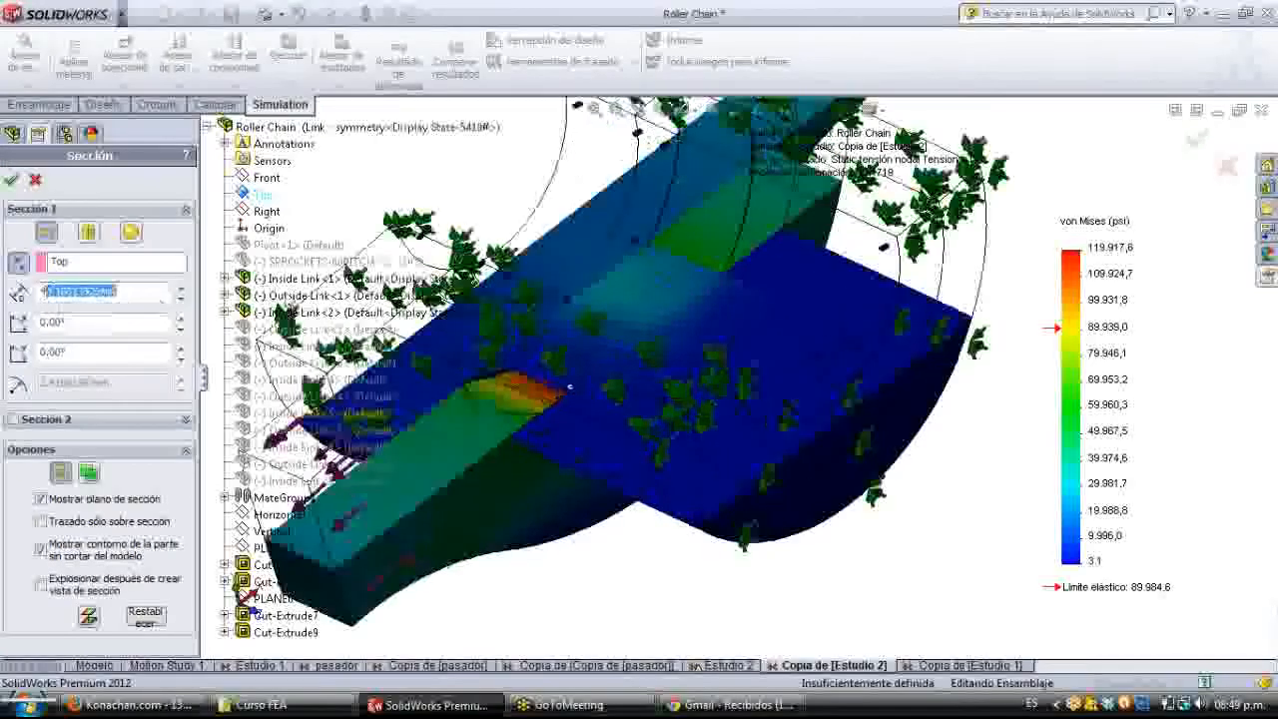
text(0)
key(Return)
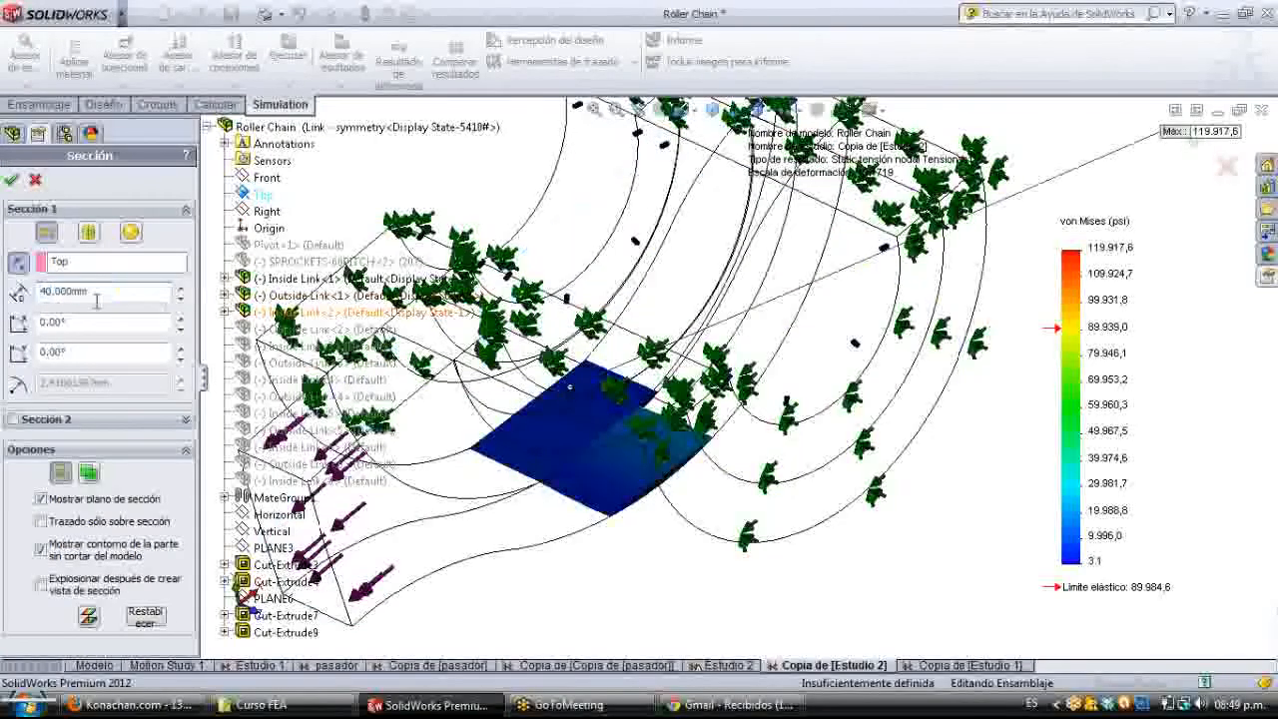
text(5)
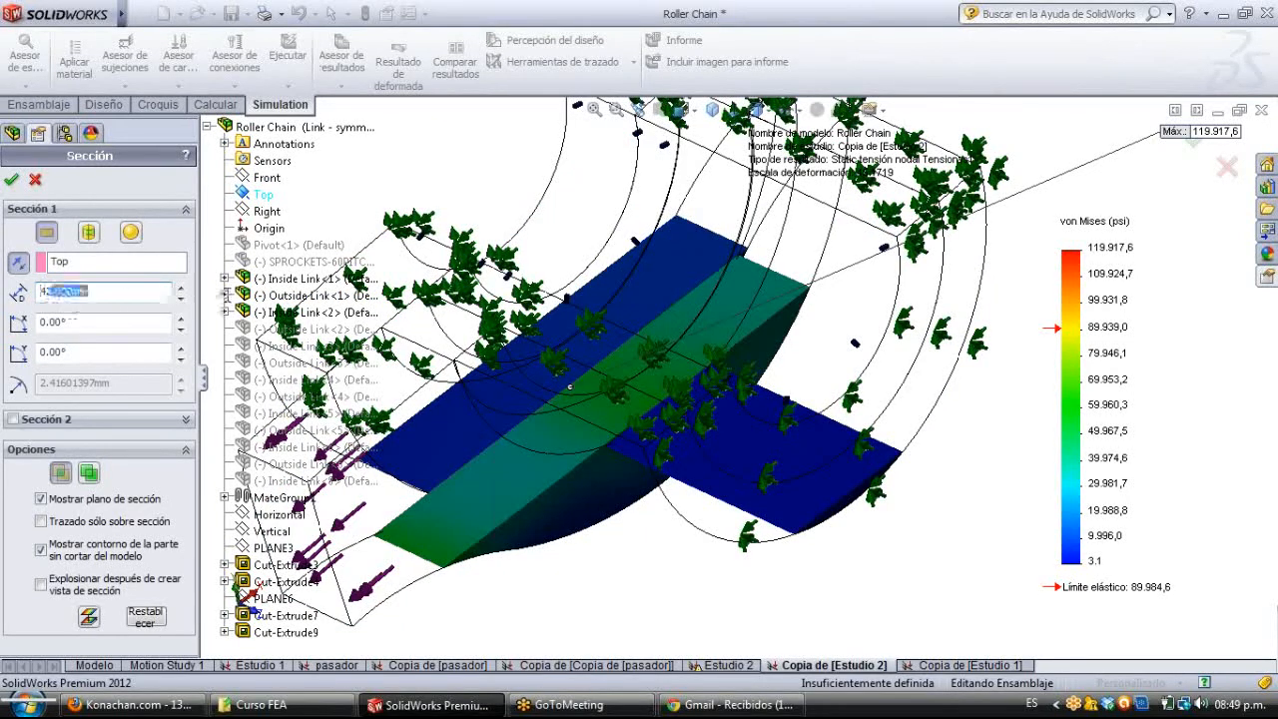
text(43)
key(Return)
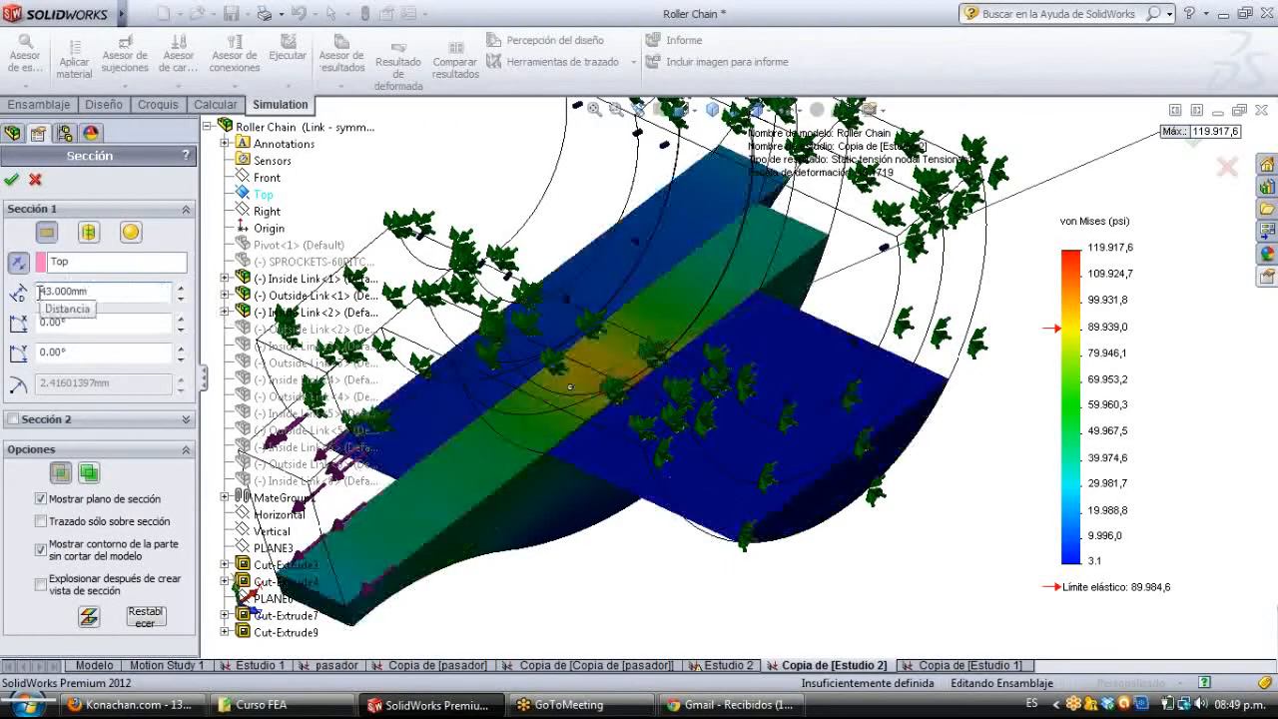
drag(67, 293, 188, 294)
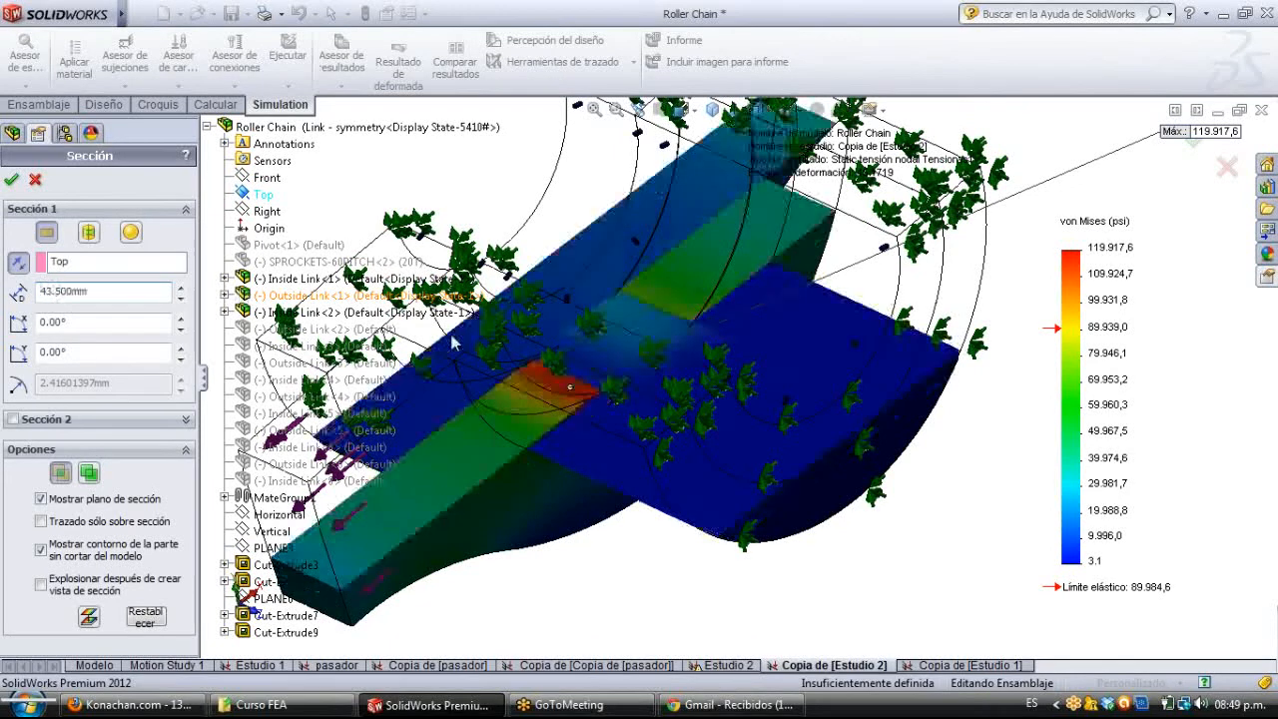
Examine the stress concentration around the maximum marker on the cut face of the link plate.
scroll(845, 326, down, 1)
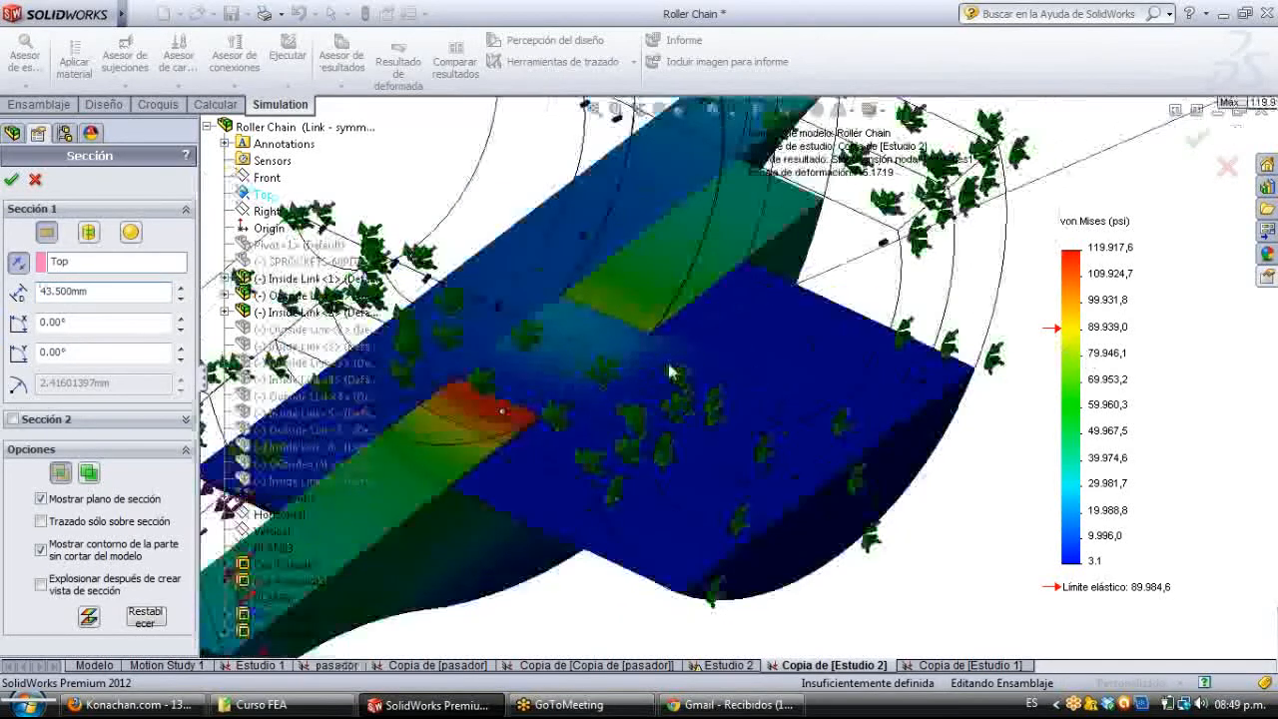
scroll(672, 375, down, 3)
scroll(669, 395, up, 4)
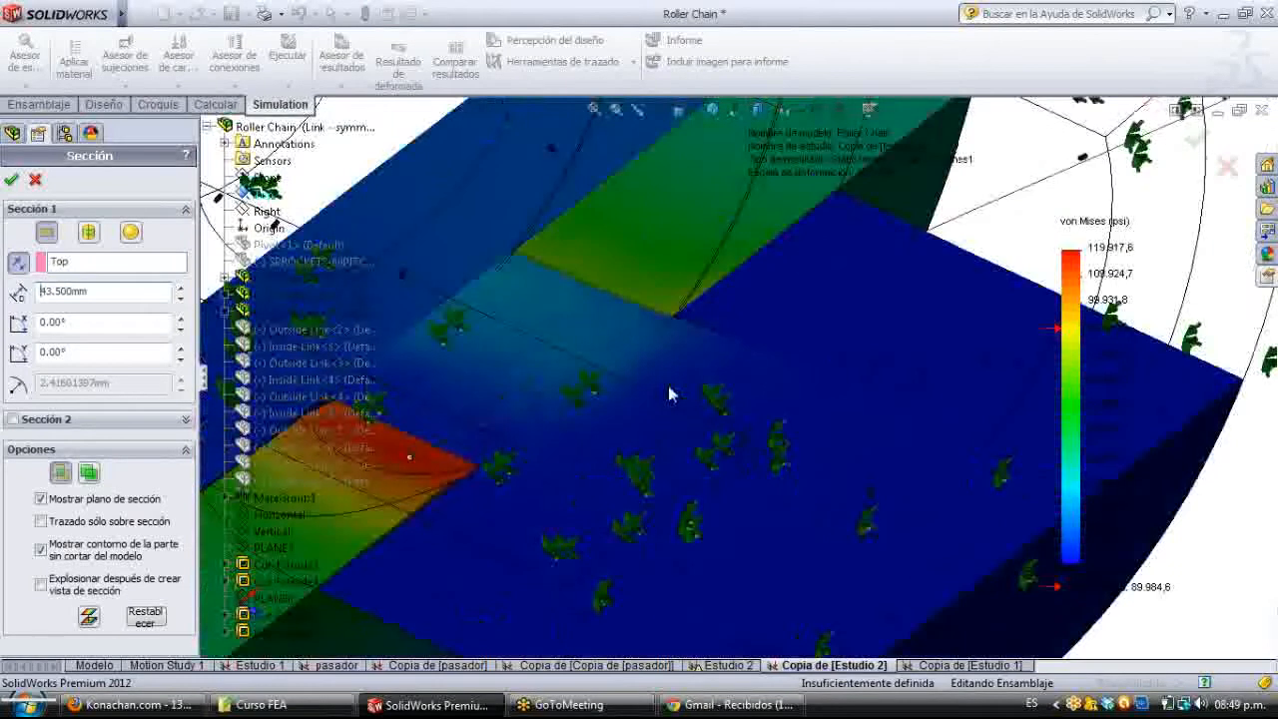
middle_drag(690, 503, 665, 550)
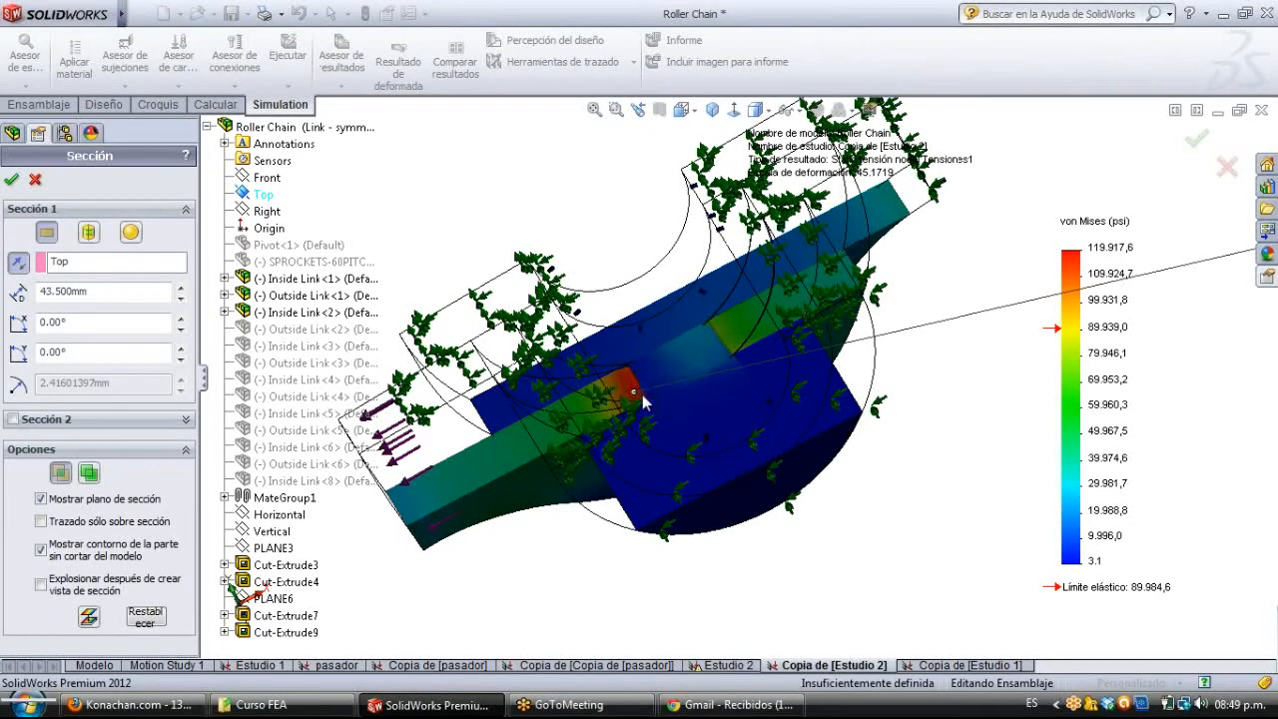
scroll(637, 396, up, 6)
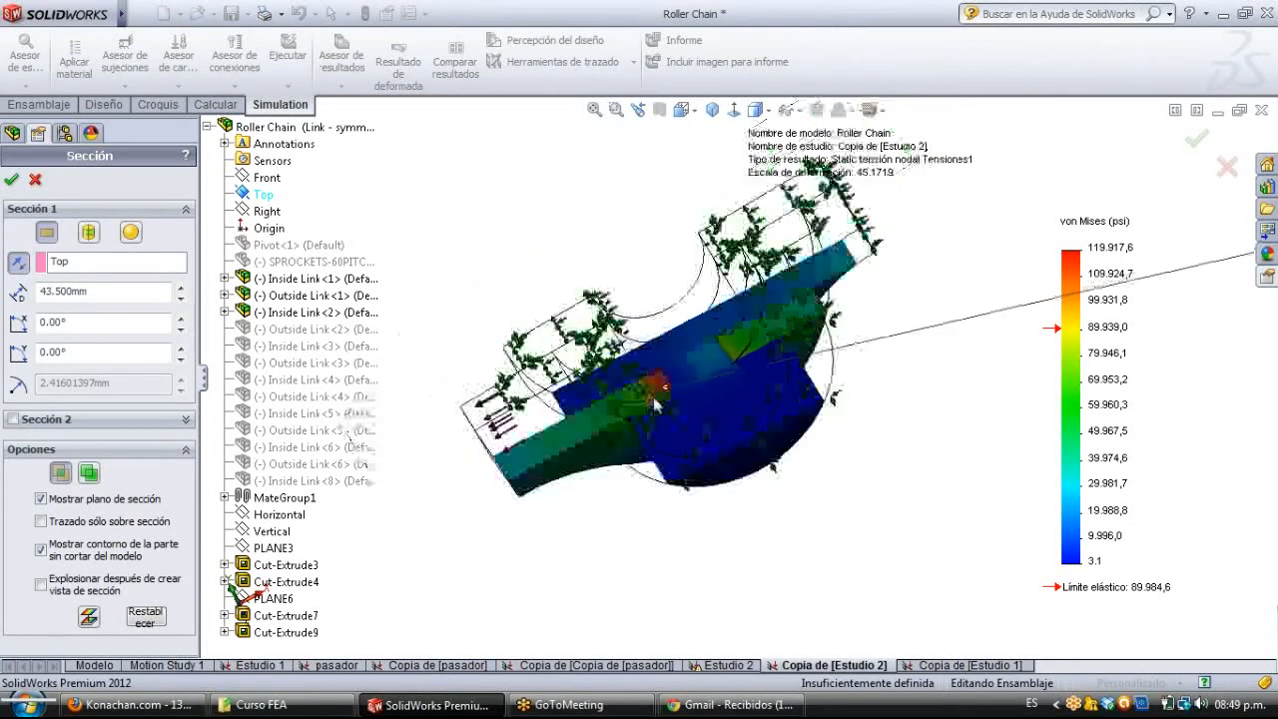
scroll(656, 396, up, 5)
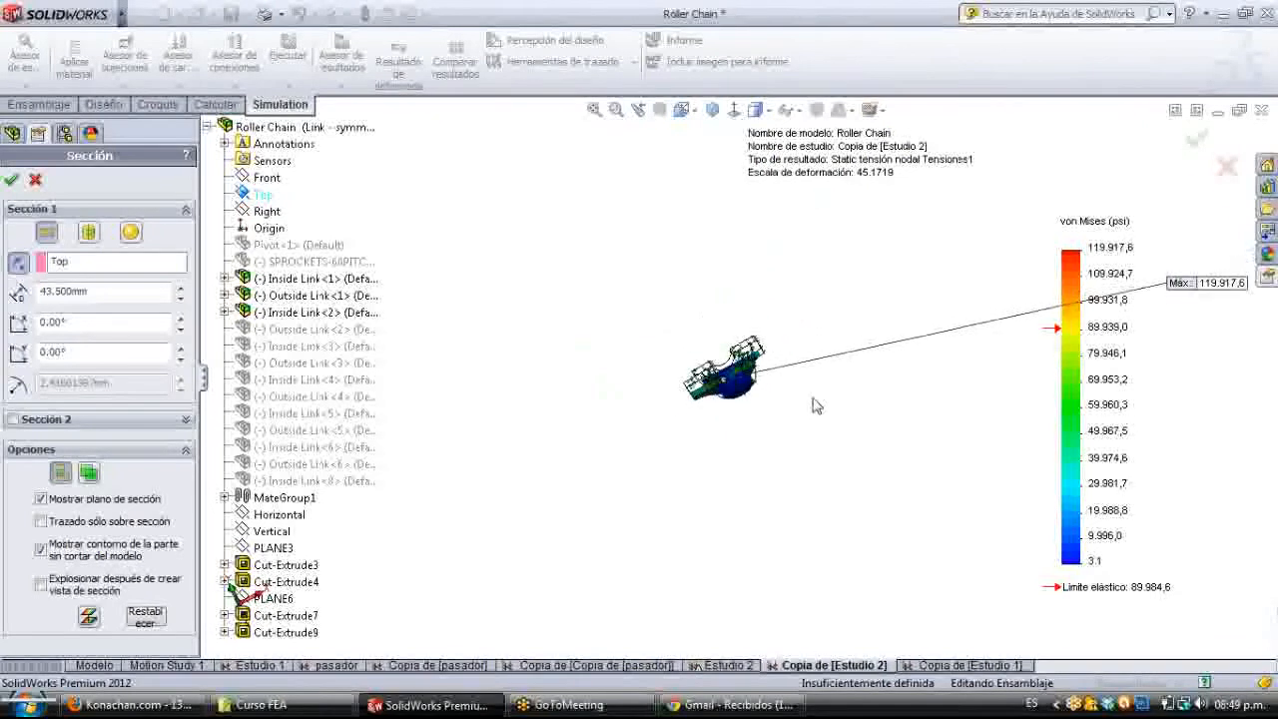
Reposition the maximum-stress label and the colour legend around the sectioned link, and discard the section clipping.
drag(1064, 331, 892, 386)
drag(1067, 353, 1128, 332)
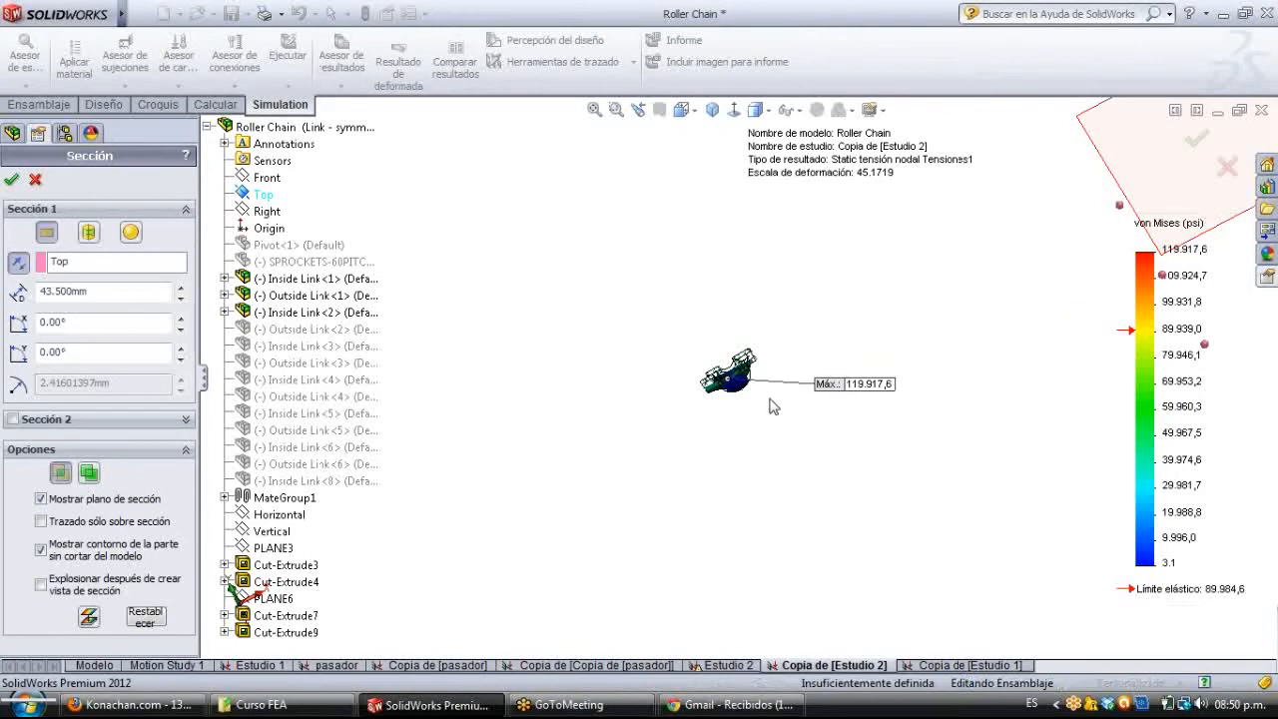
scroll(748, 378, down, 2)
scroll(751, 388, down, 6)
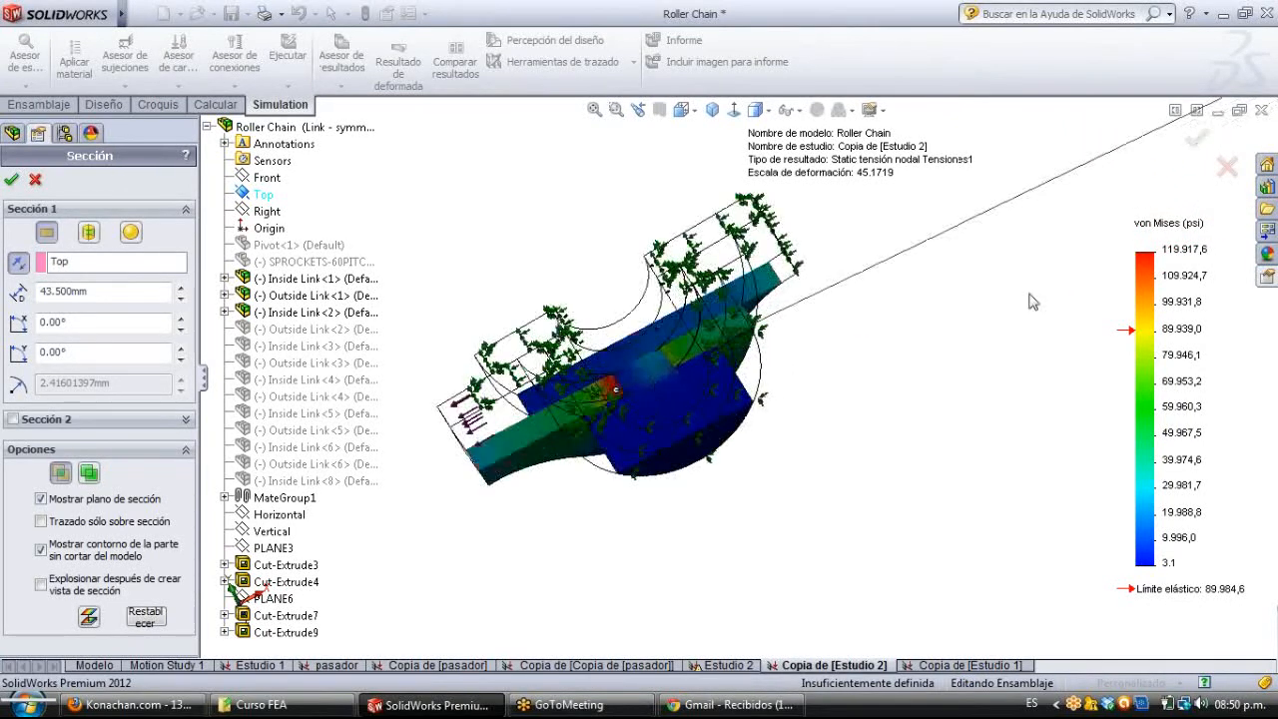
scroll(807, 339, down, 3)
right_click(1191, 298)
click(1112, 307)
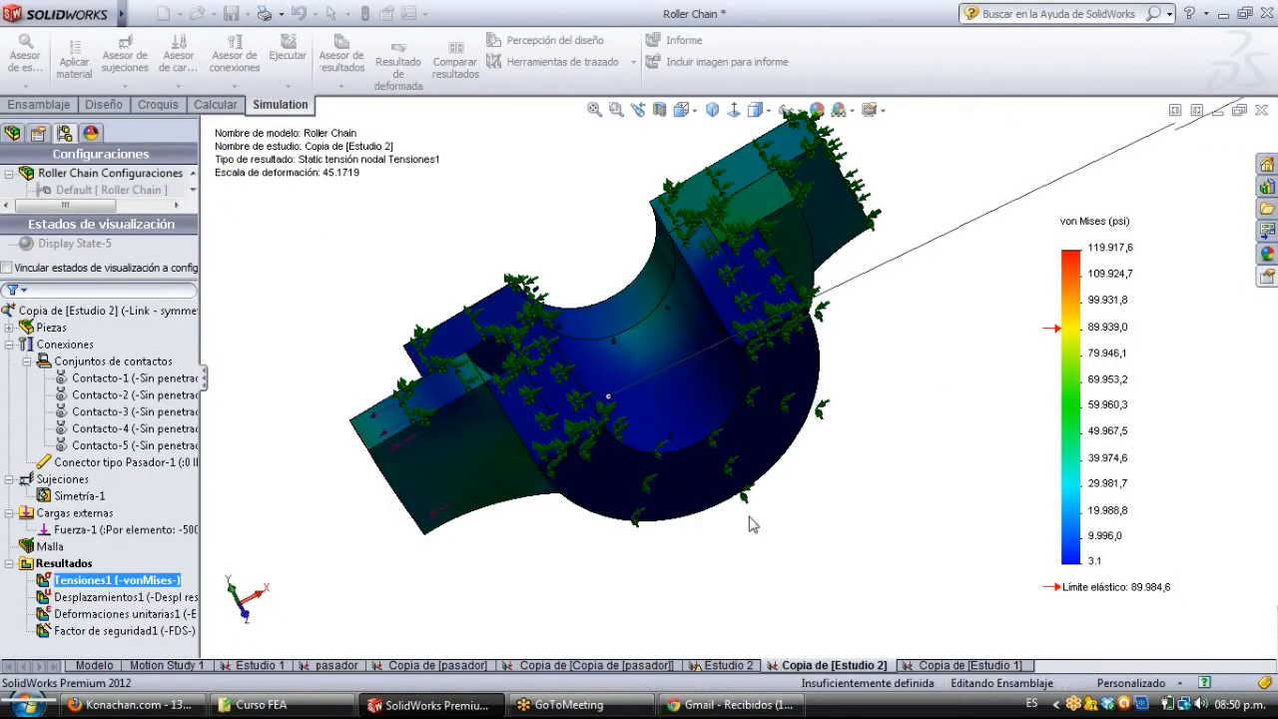
Set the von Mises stress plot's deformed shape to real scale (Escala real) and inspect the link plate's contact edge.
right_click(150, 587)
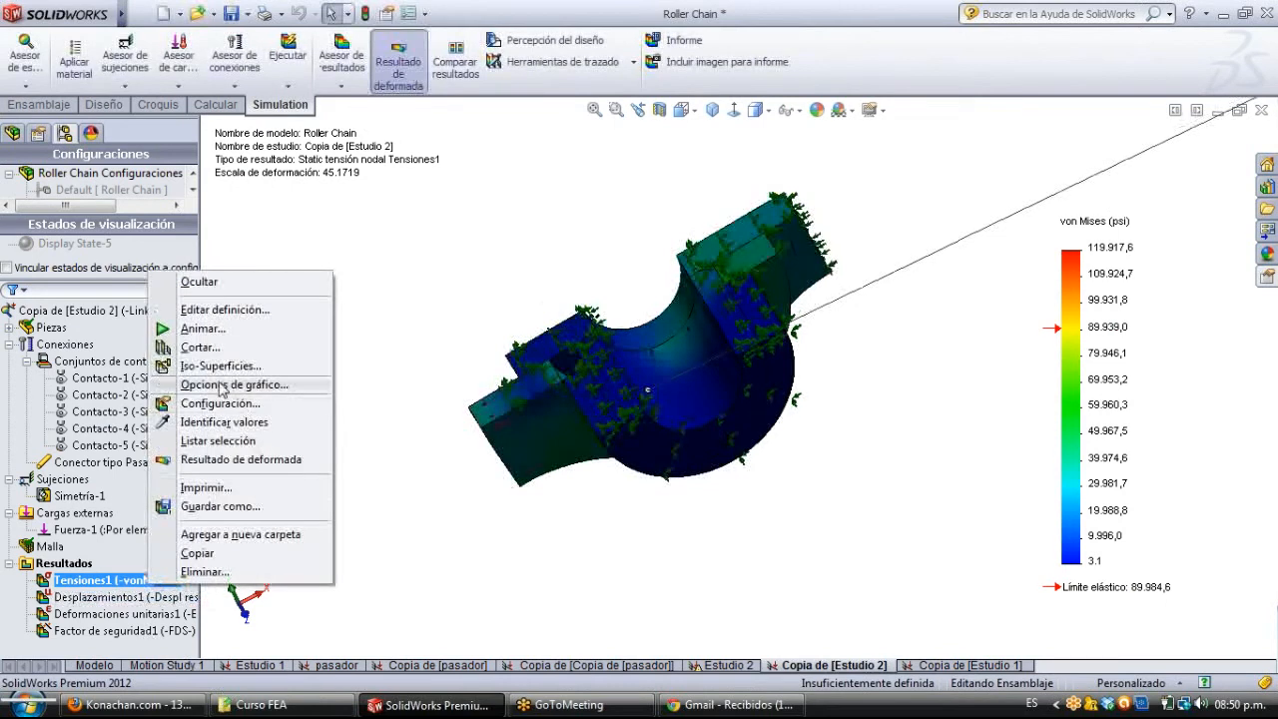
click(247, 311)
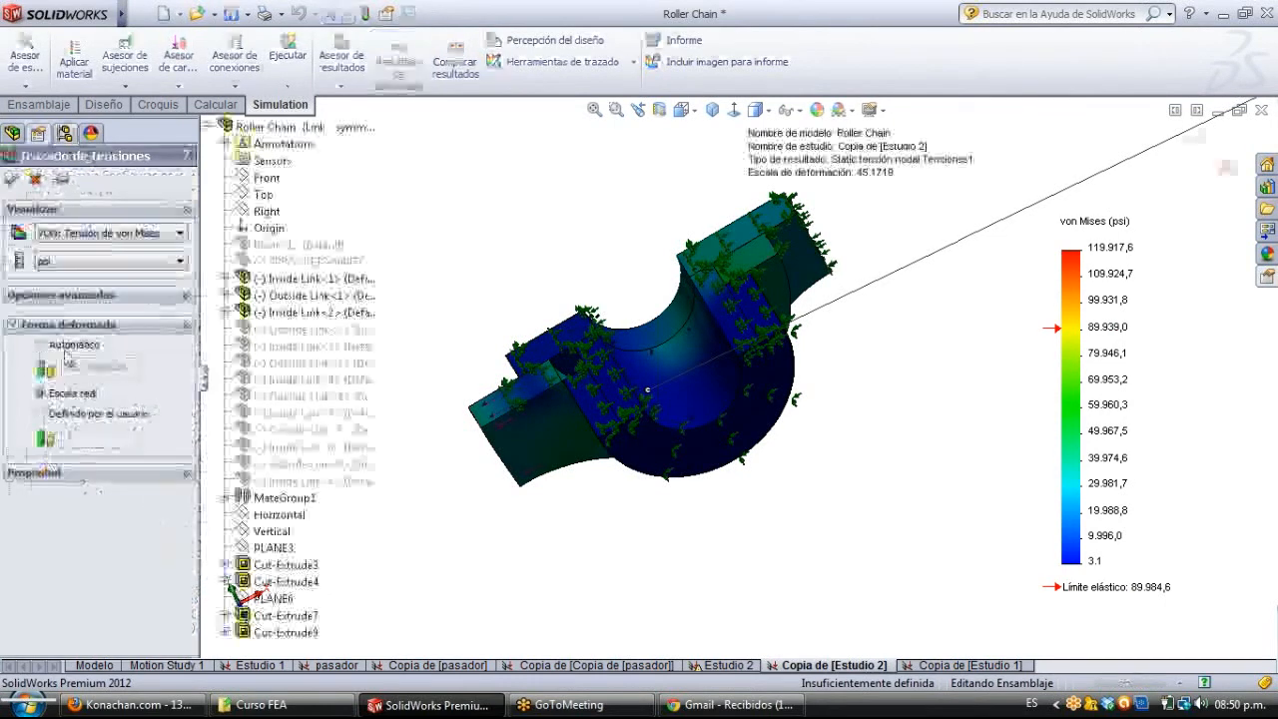
click(10, 181)
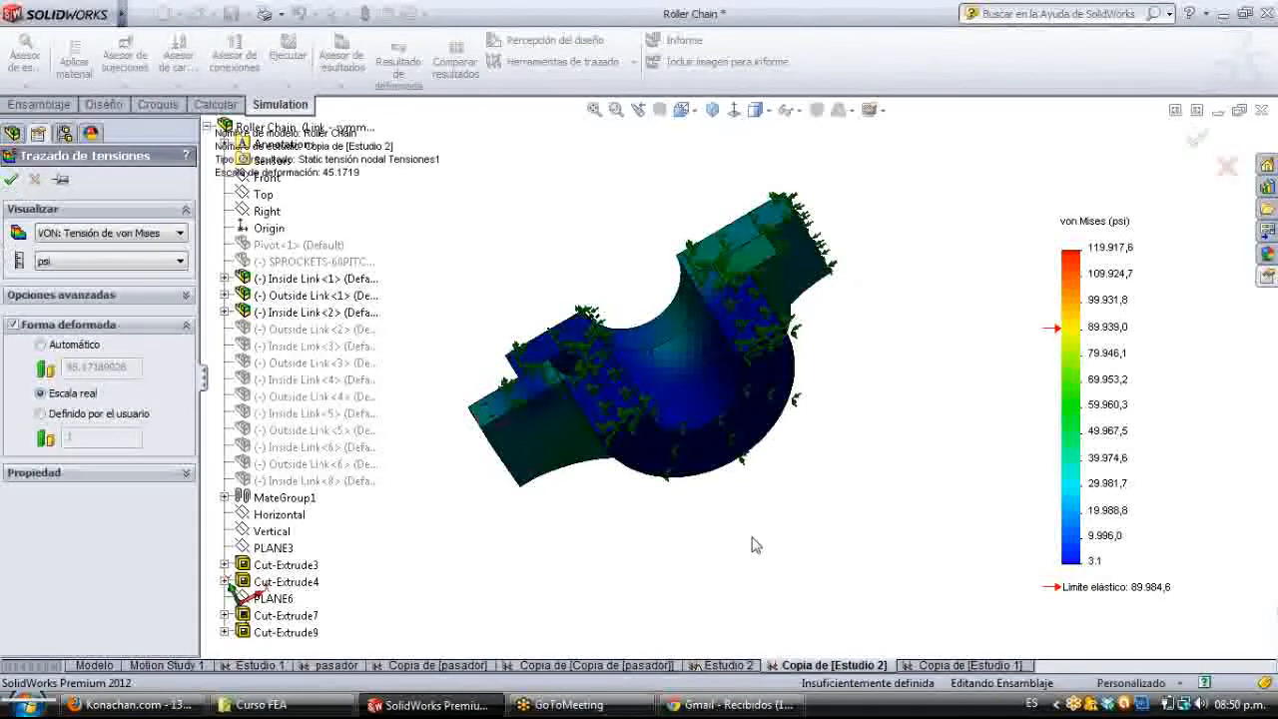
scroll(606, 365, down, 4)
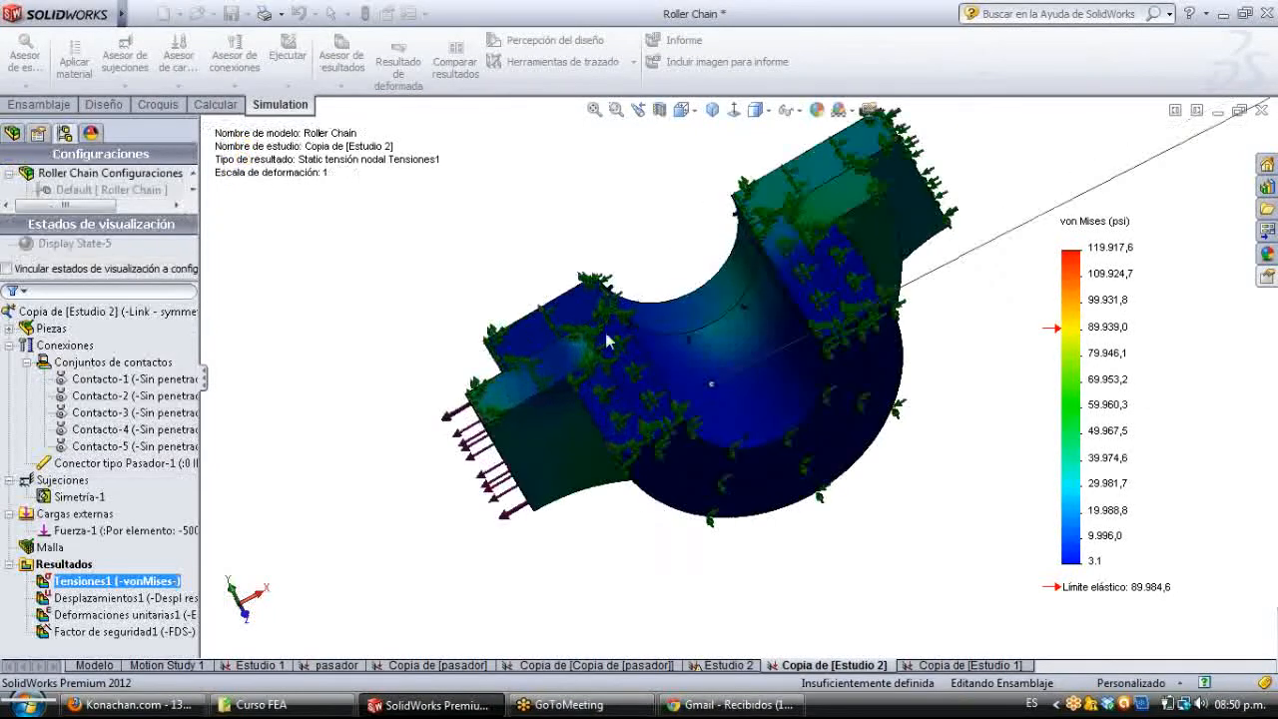
scroll(647, 352, down, 2)
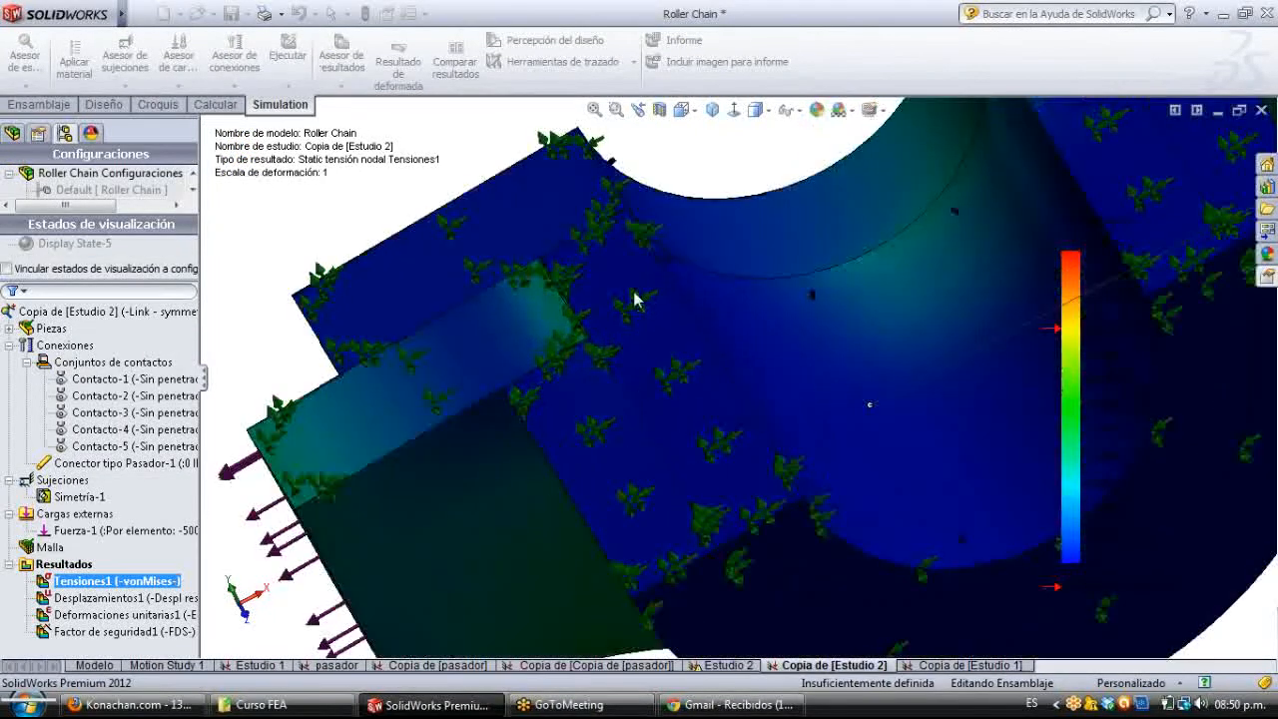
scroll(635, 297, down, 3)
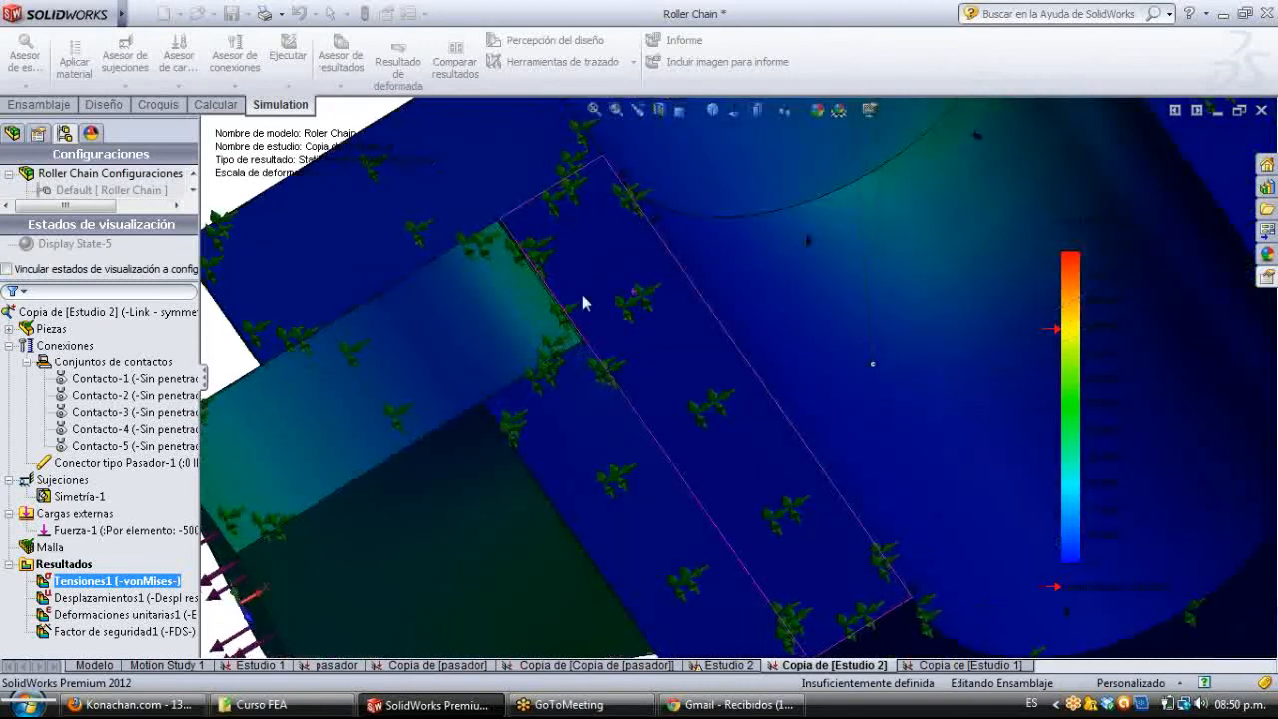
scroll(580, 304, down, 4)
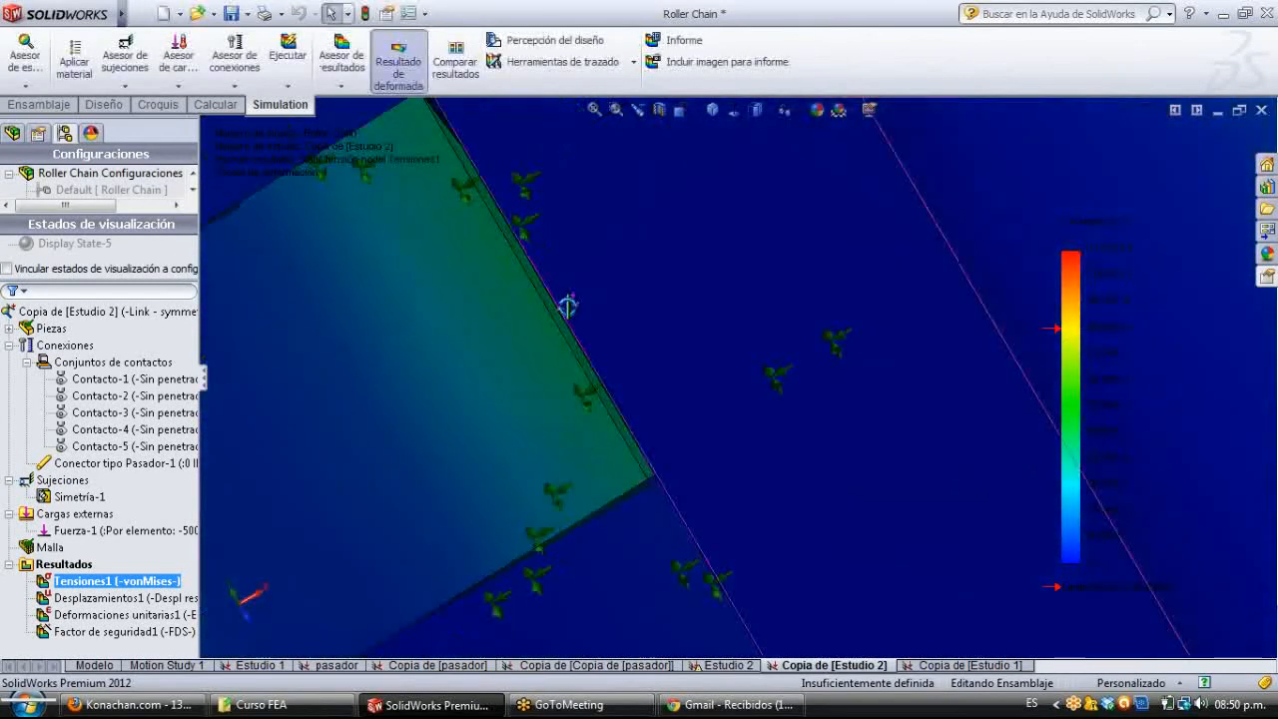
scroll(567, 307, up, 3)
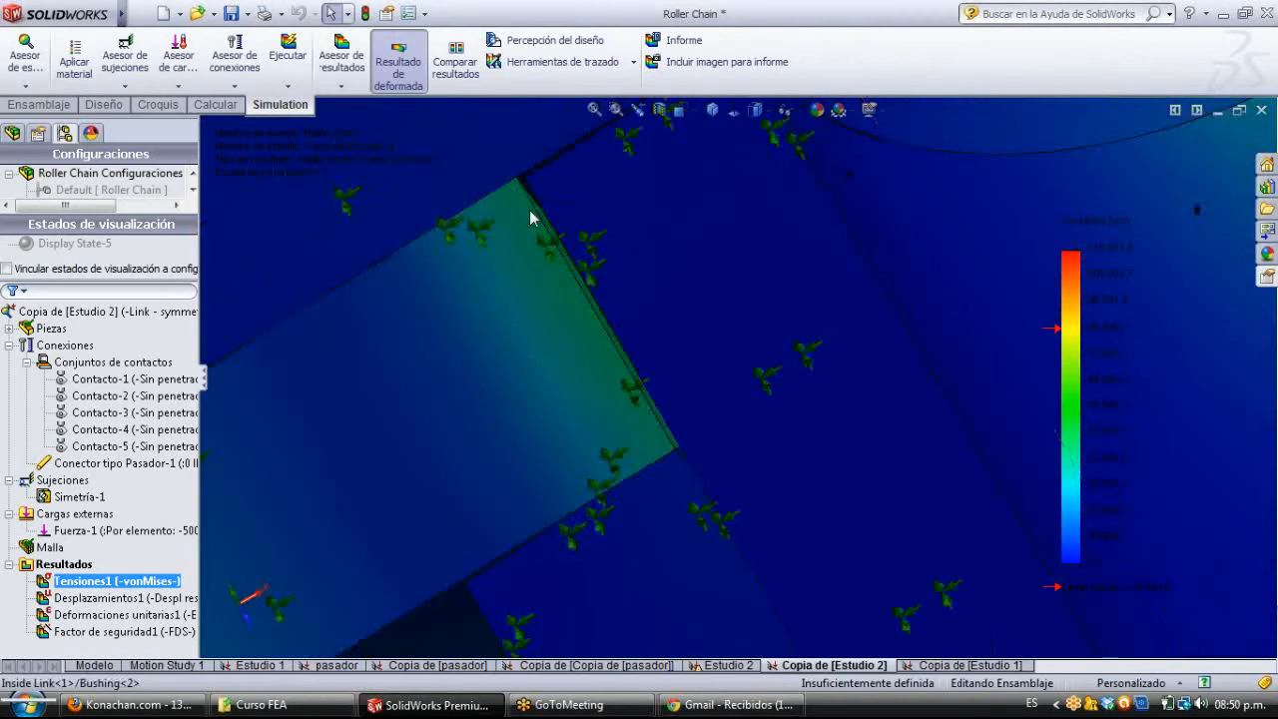
Show the static displacement plot Desplazamientos1 and examine the exaggerated deformation where the loaded link plate meets the neighbouring parts.
double_click(100, 596)
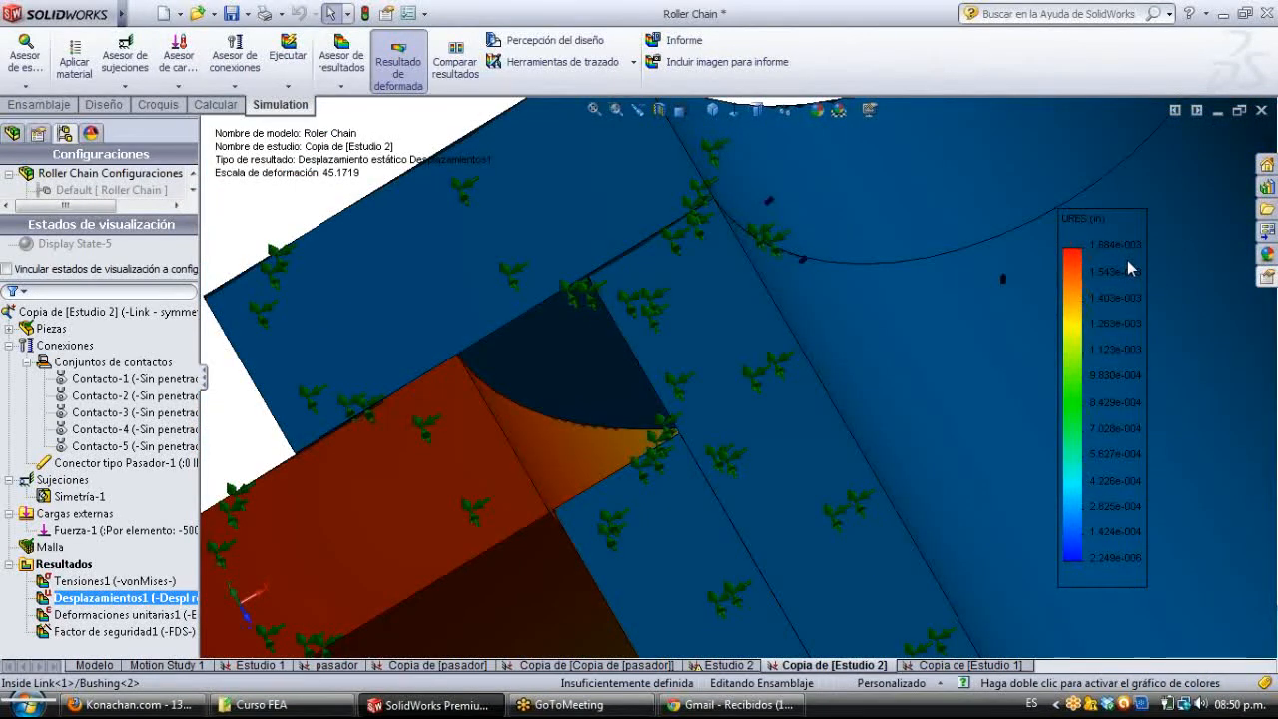
scroll(614, 499, up, 3)
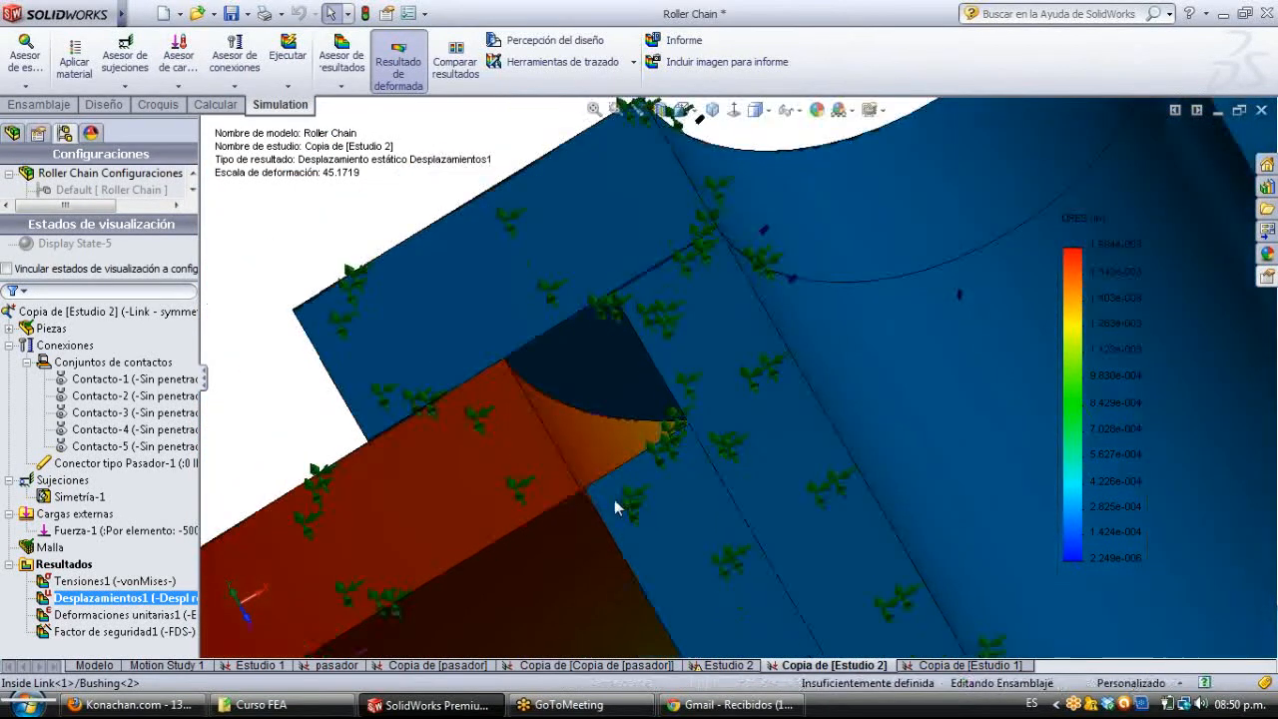
scroll(636, 470, up, 5)
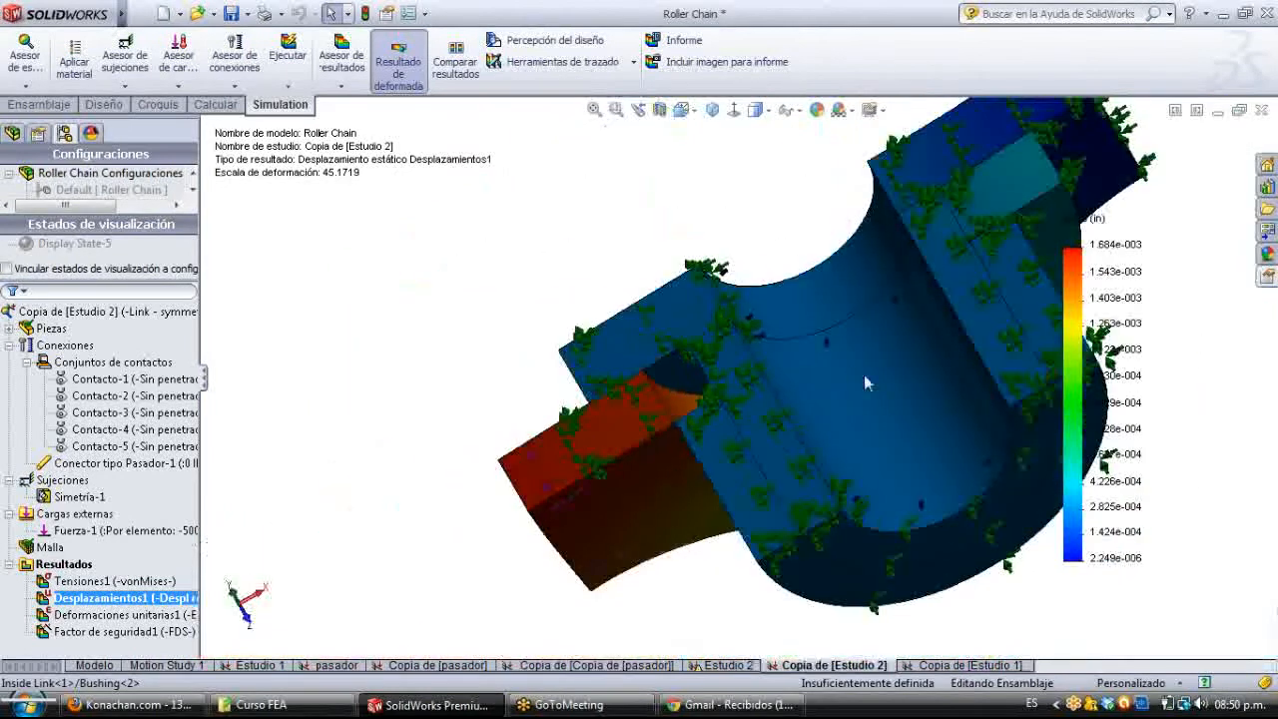
scroll(757, 349, down, 5)
Bring back the von Mises stress plot Tensiones1 and inspect the link plate contact area and the whole link at real scale.
click(142, 581)
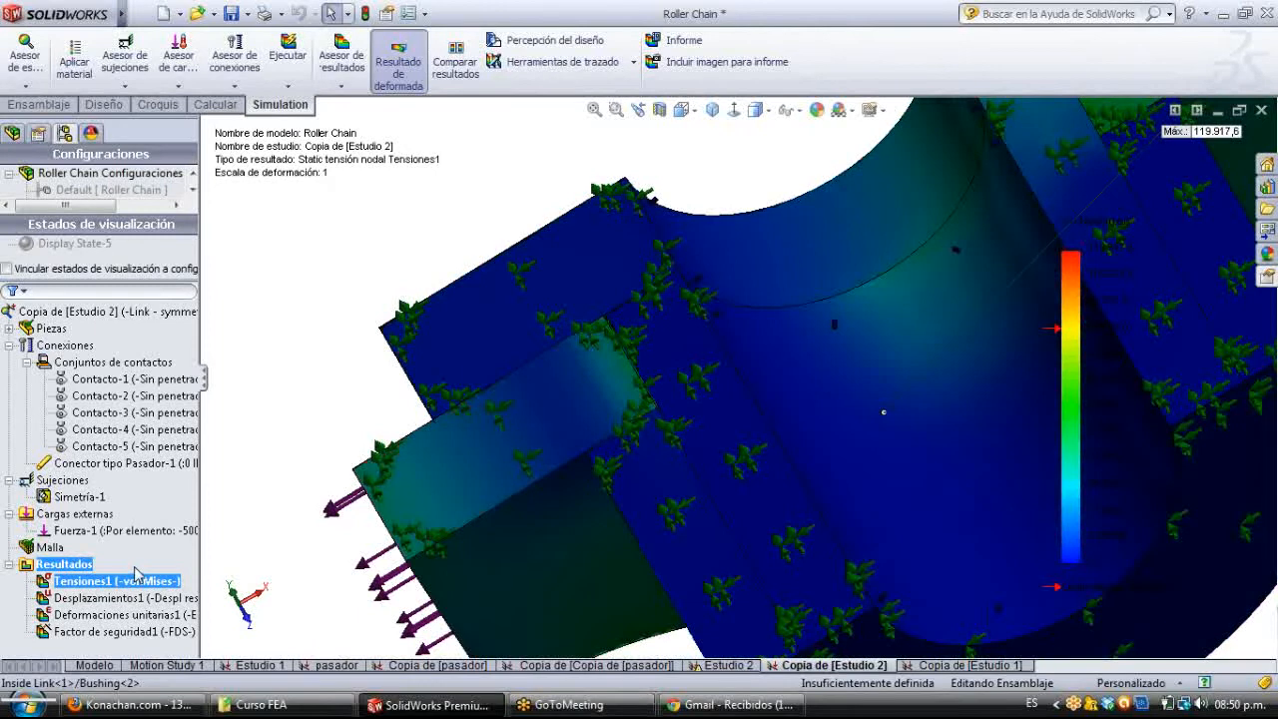
scroll(627, 347, down, 5)
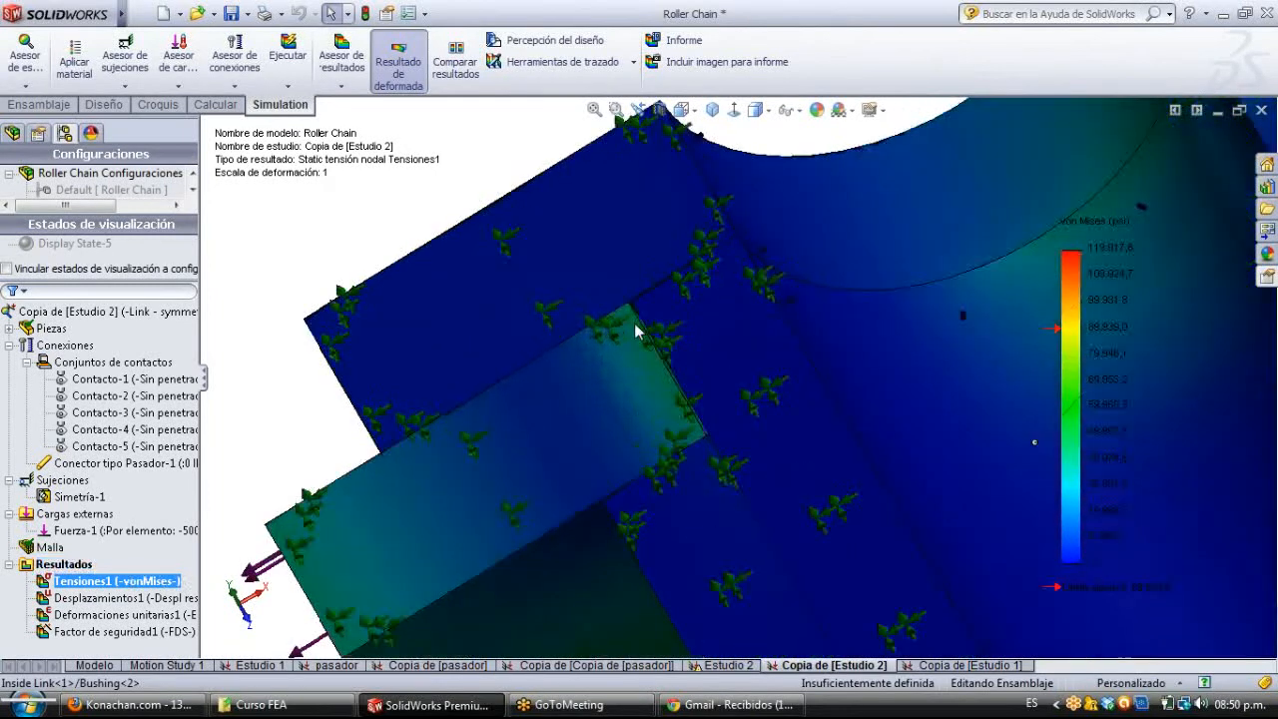
middle_drag(754, 309, 676, 449)
scroll(676, 449, up, 5)
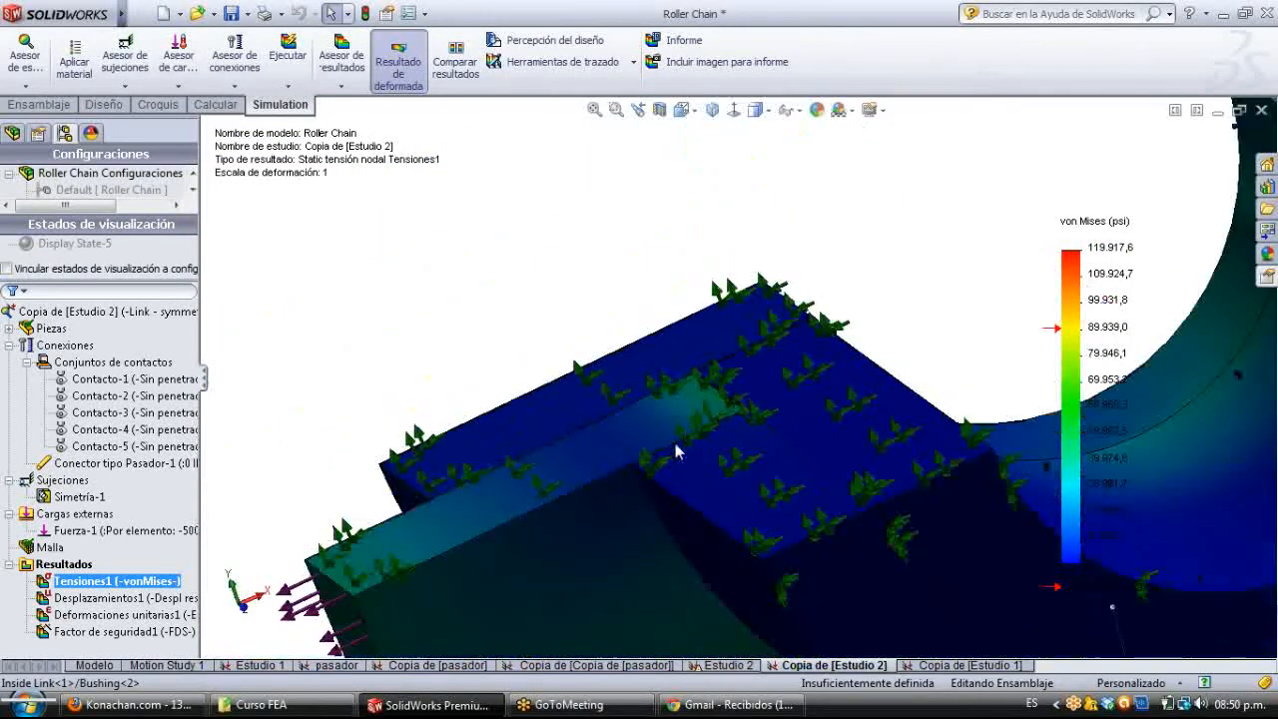
scroll(682, 410, up, 8)
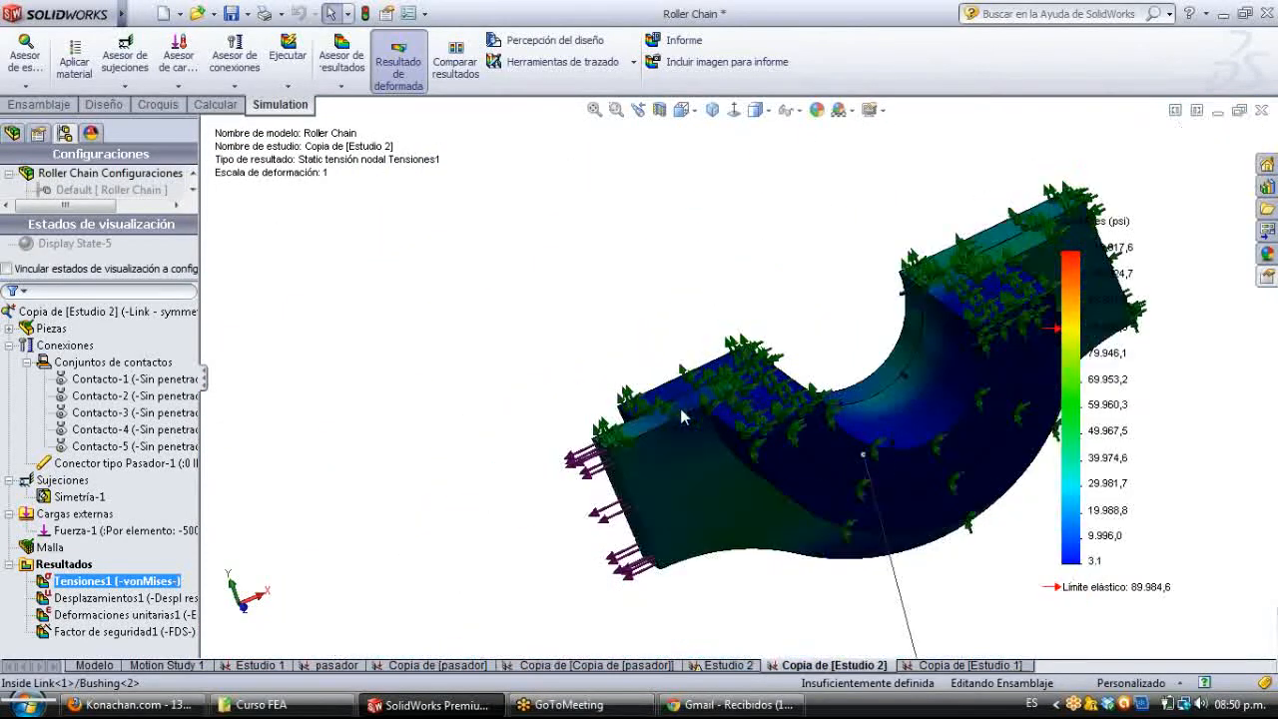
Collapse the connections, fixtures and external loads branches of the study Copia de [Estudio 2].
click(78, 363)
click(27, 363)
click(27, 362)
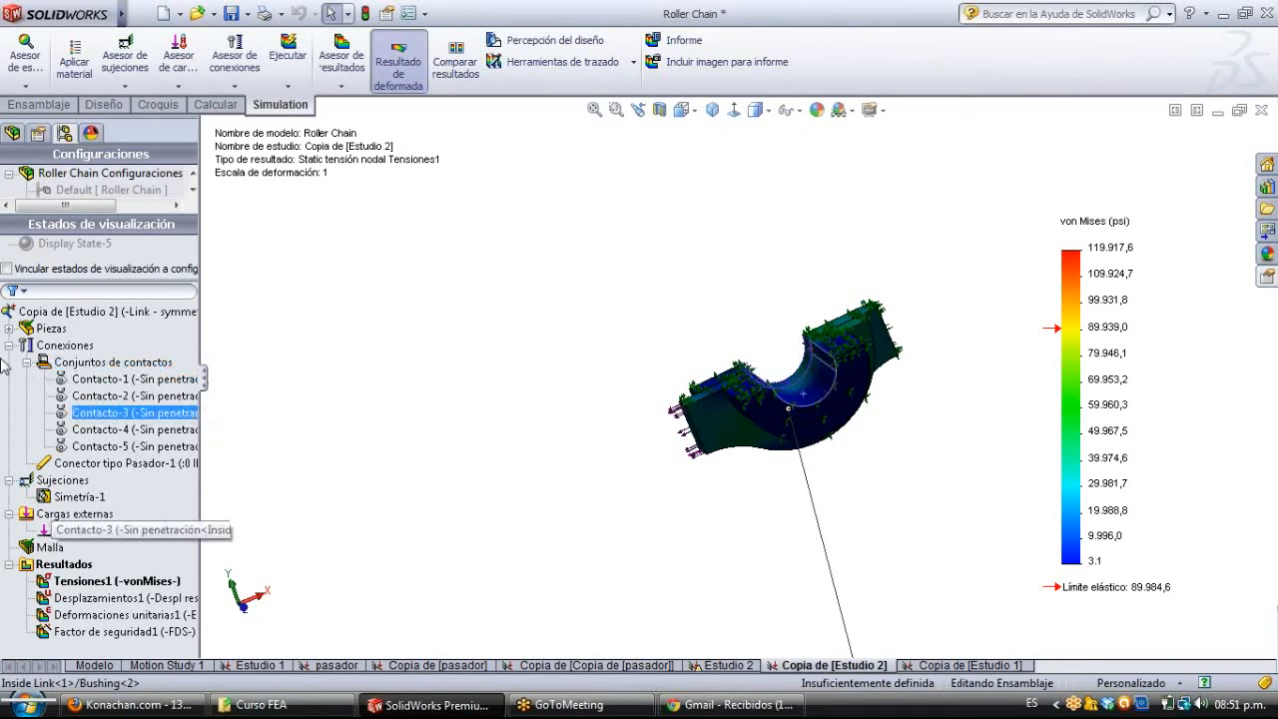
click(44, 362)
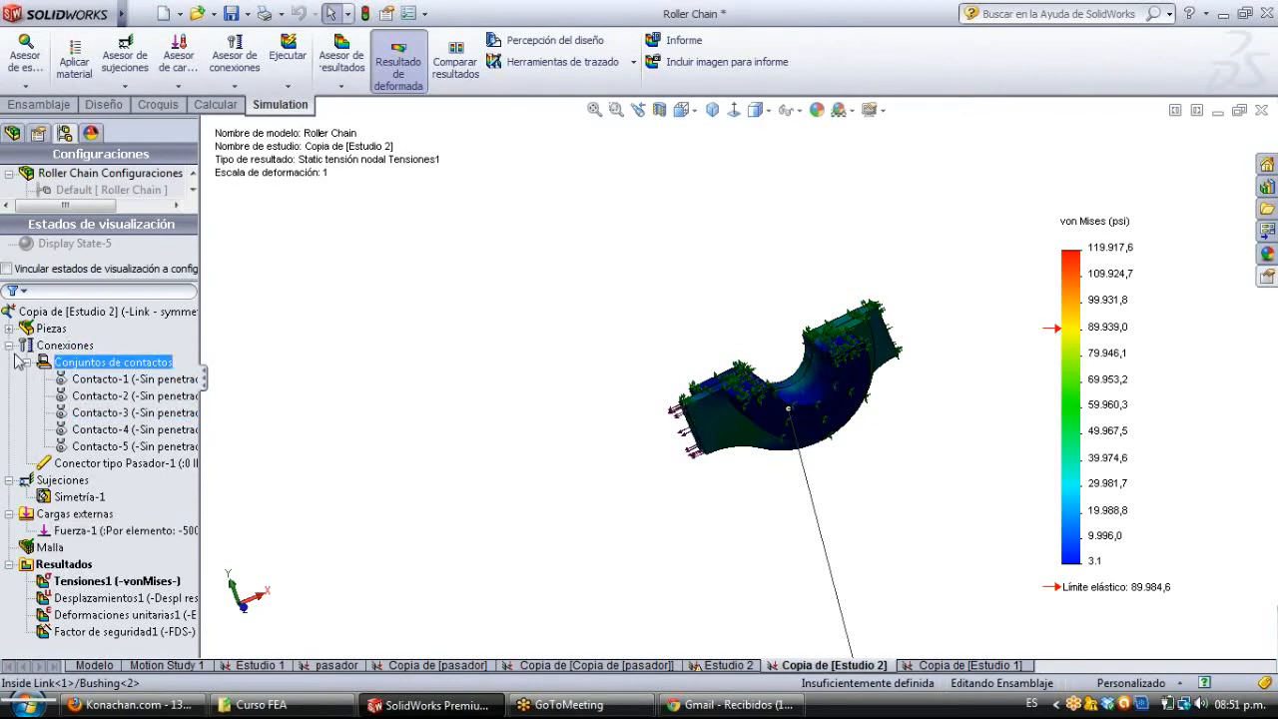
click(26, 362)
click(27, 363)
click(27, 363)
click(9, 345)
click(9, 363)
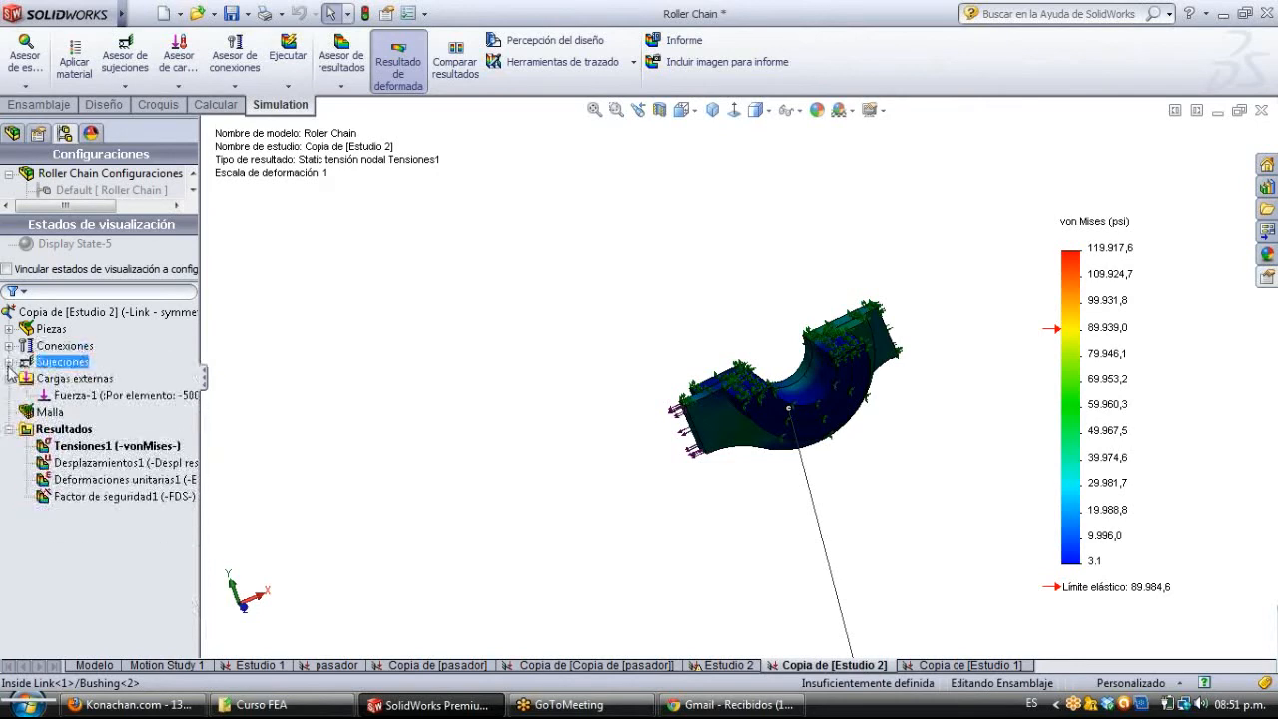
click(9, 380)
click(13, 413)
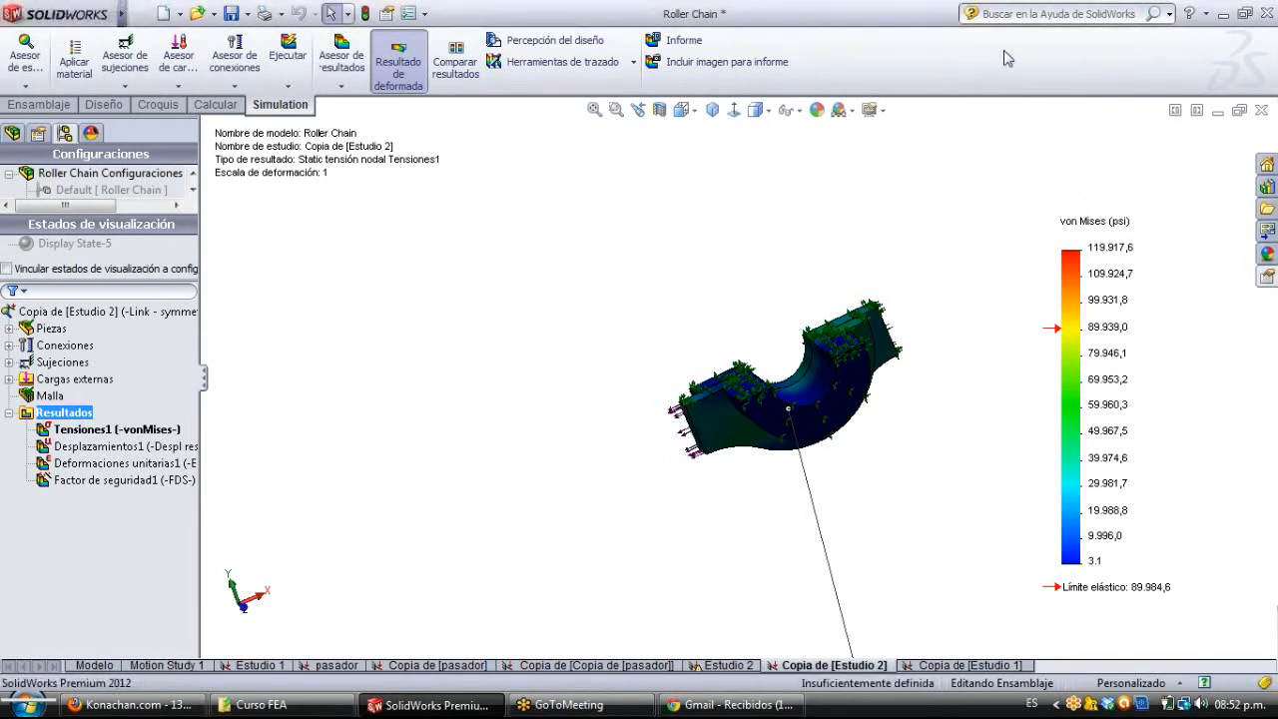
Orient the view normal to the link plate face, and place the maximum-stress label below the link and the colour legend beside it.
click(979, 148)
click(712, 427)
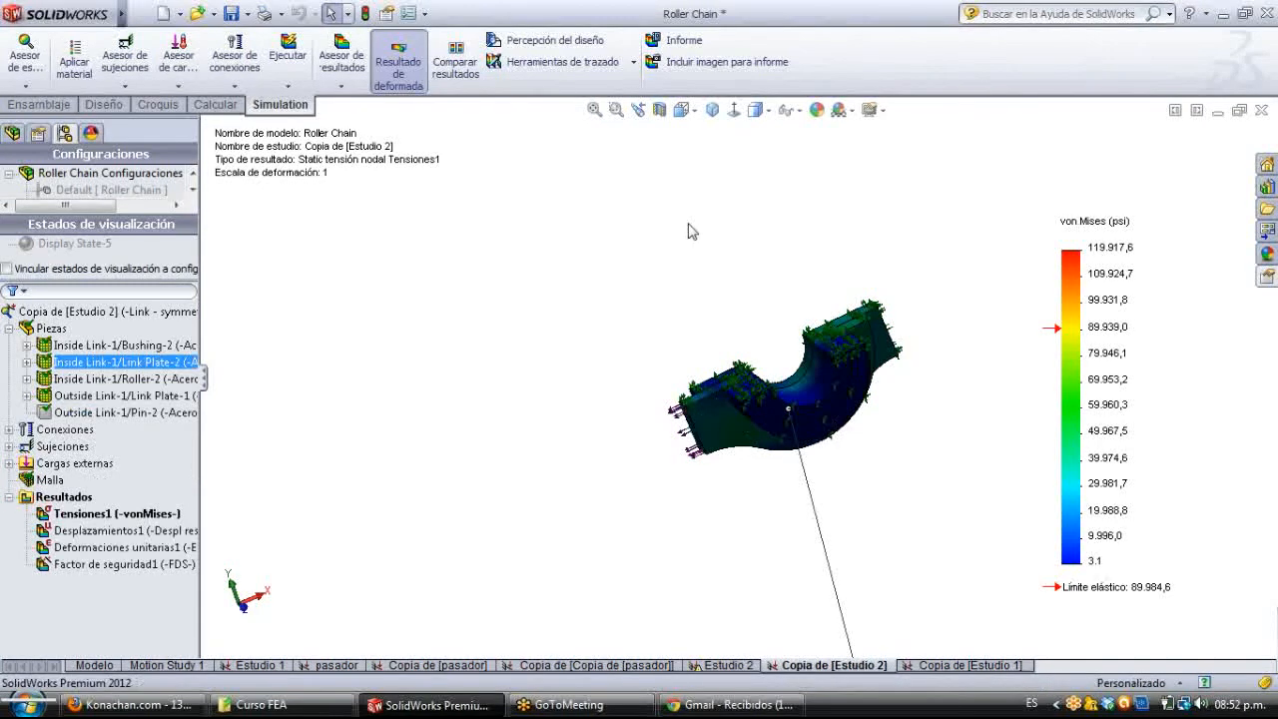
click(734, 110)
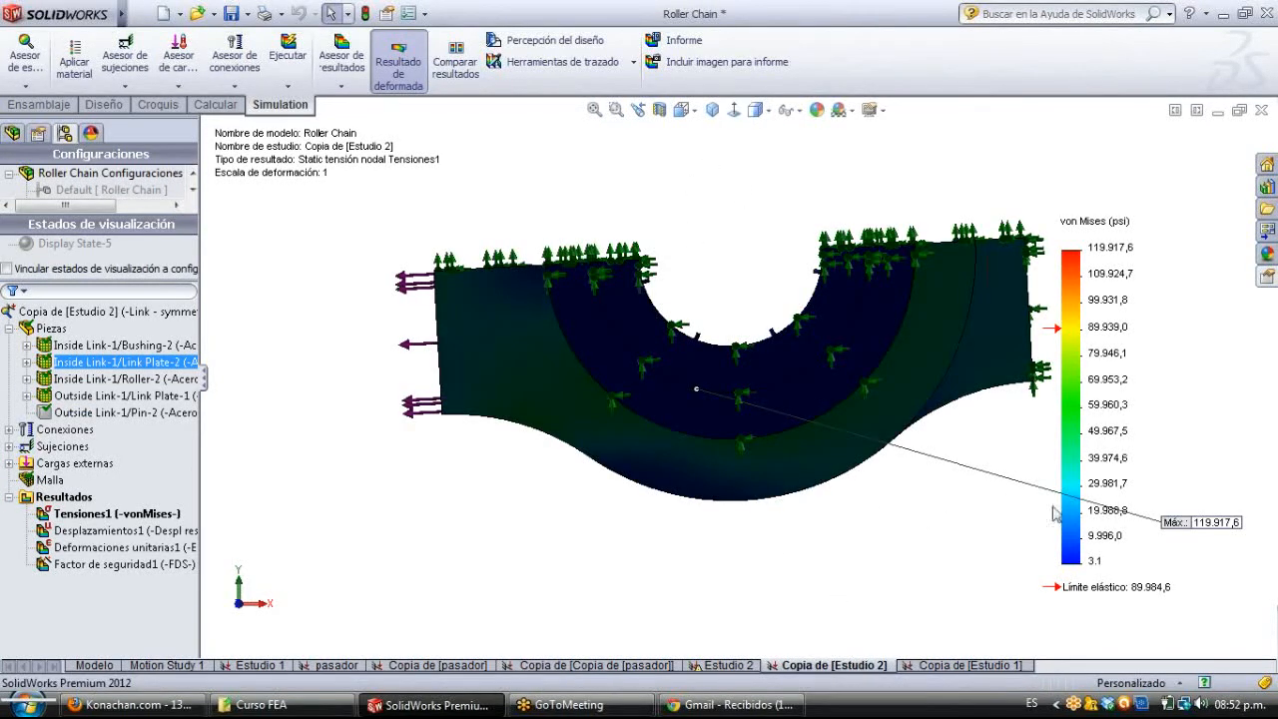
drag(1179, 529, 604, 524)
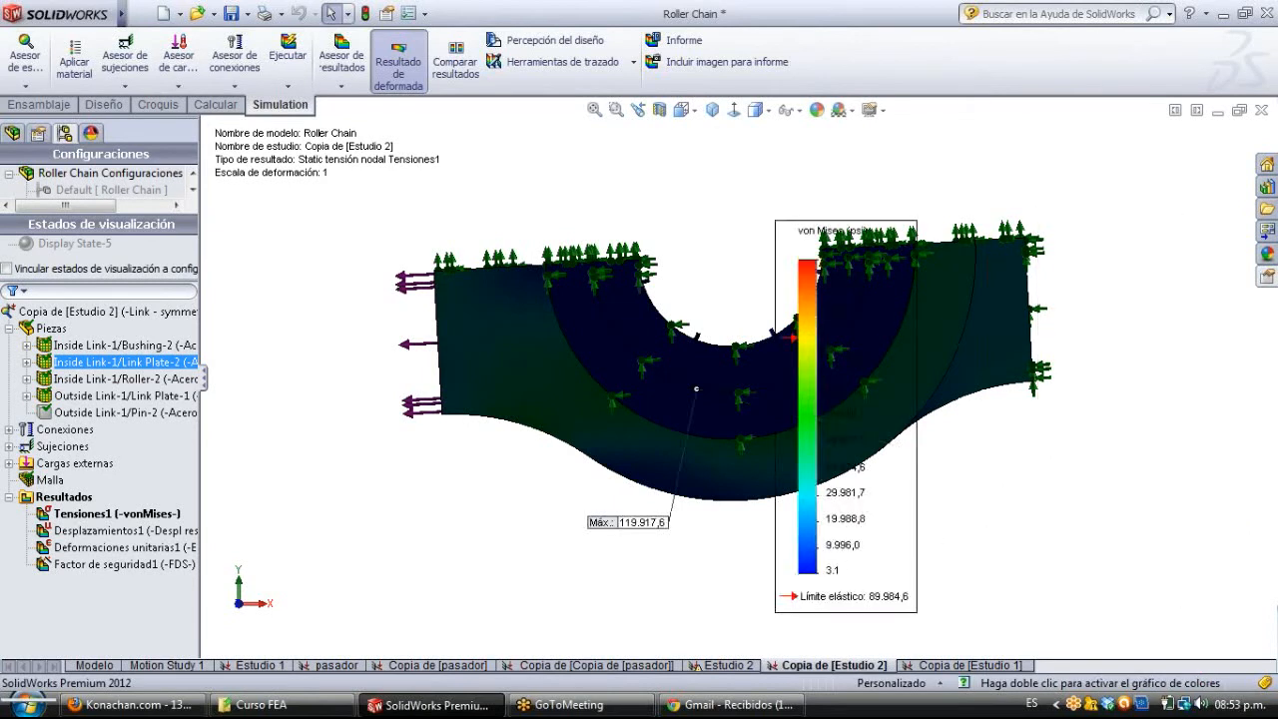
drag(851, 422, 1150, 390)
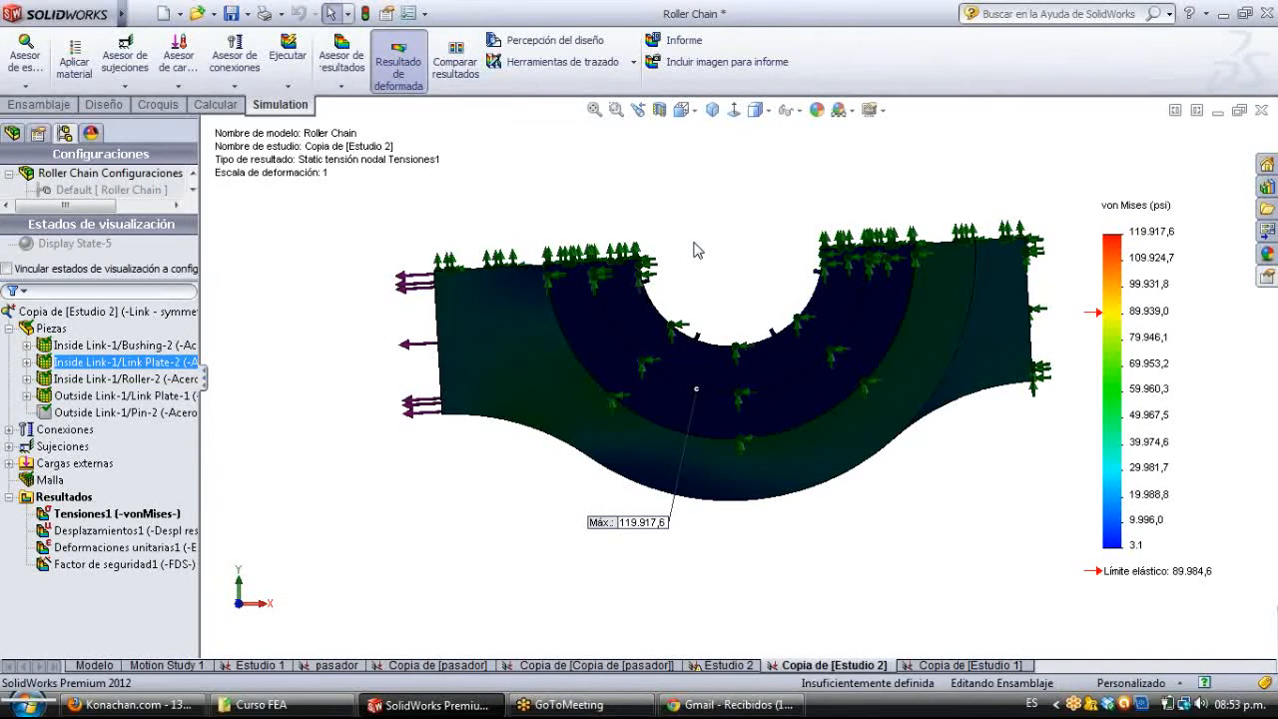
right_click(270, 107)
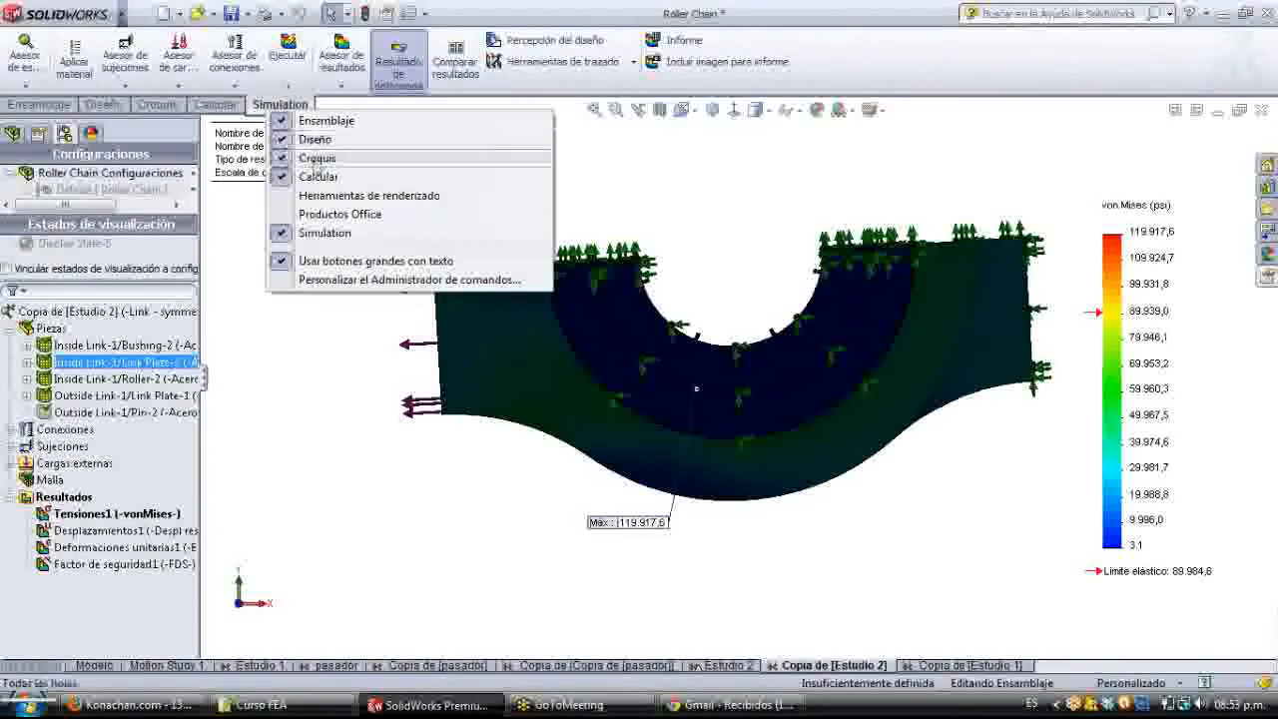
right_click(212, 109)
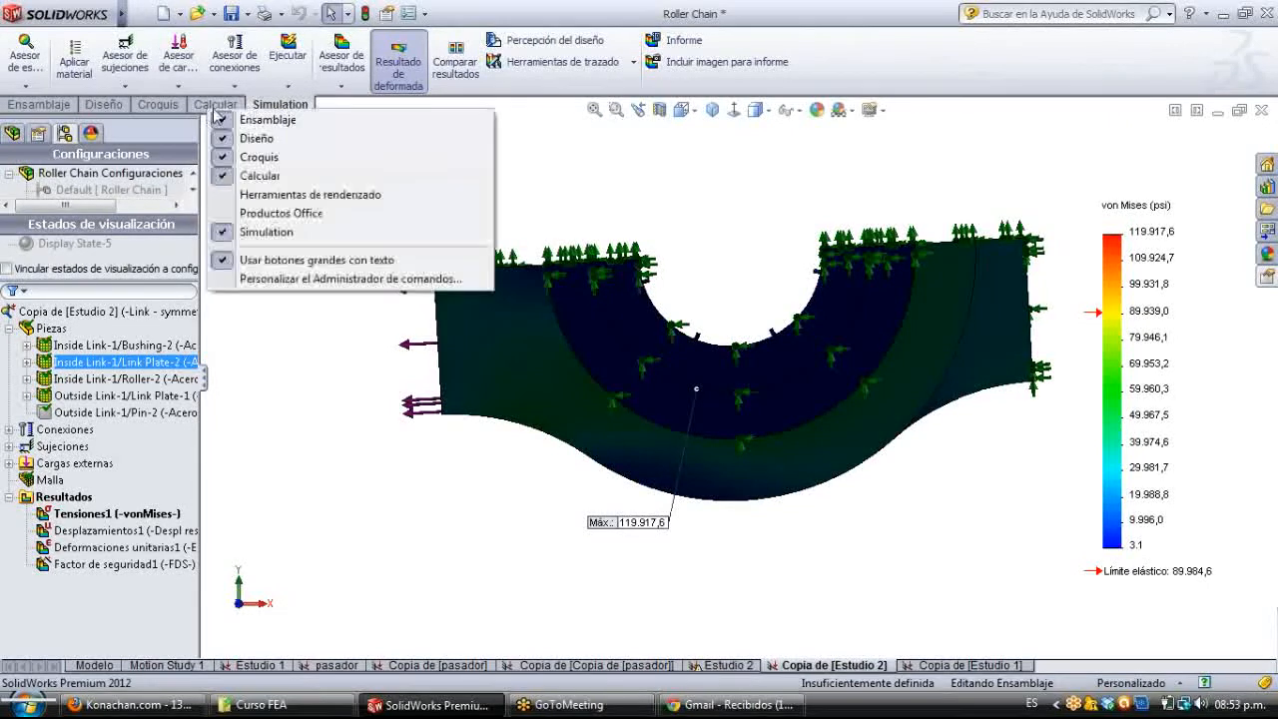
click(175, 107)
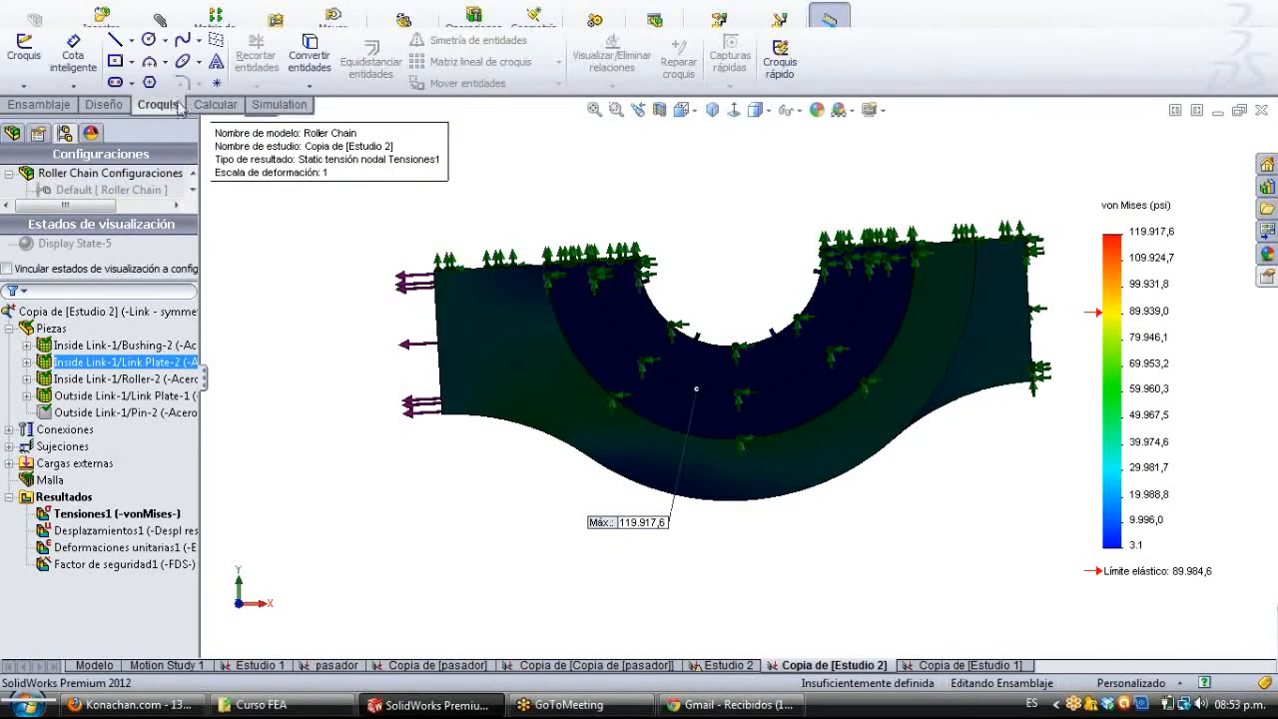
right_click(181, 105)
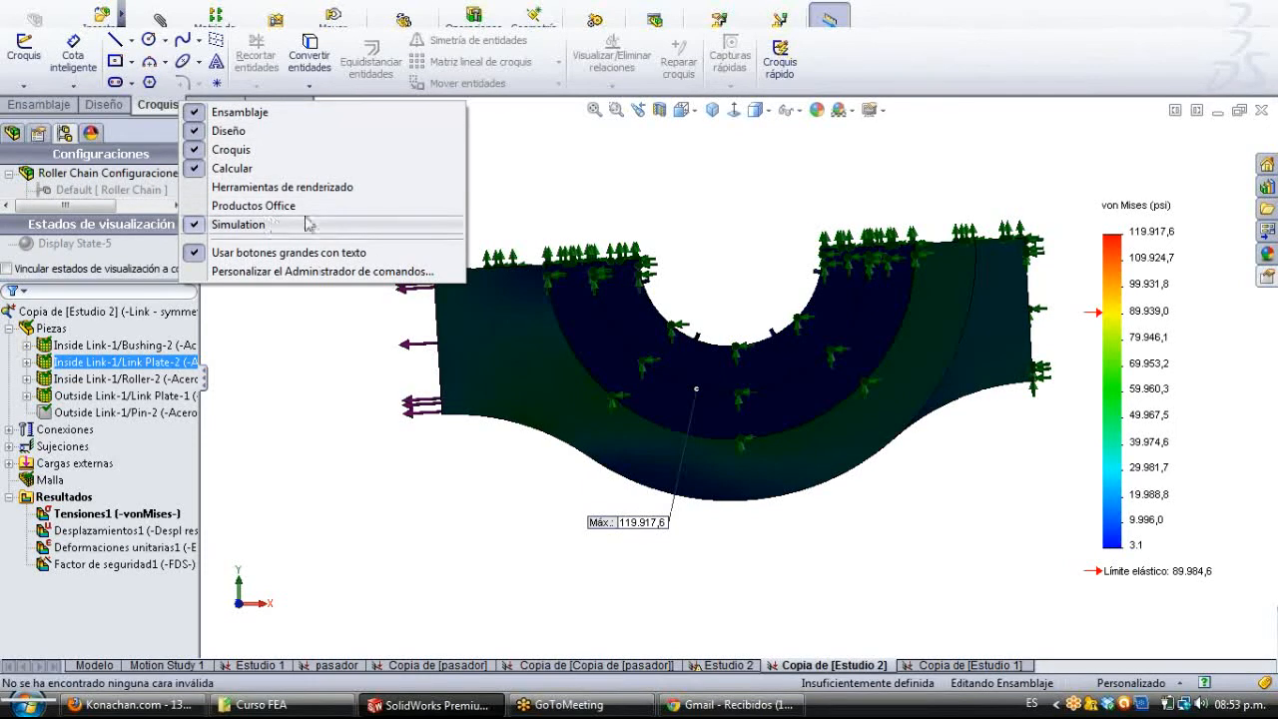
click(470, 178)
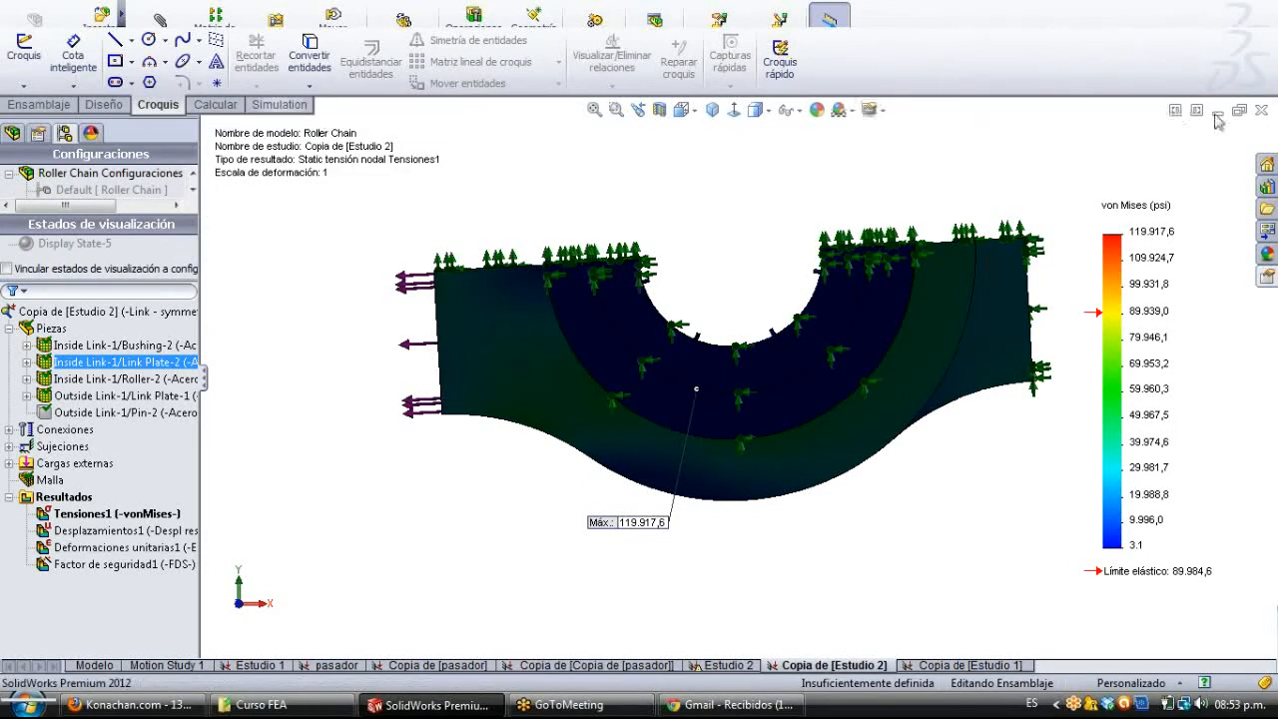
Return to the assembly model, look through the toolbar, command and menu customization options, and bring up the assembly tools.
click(95, 665)
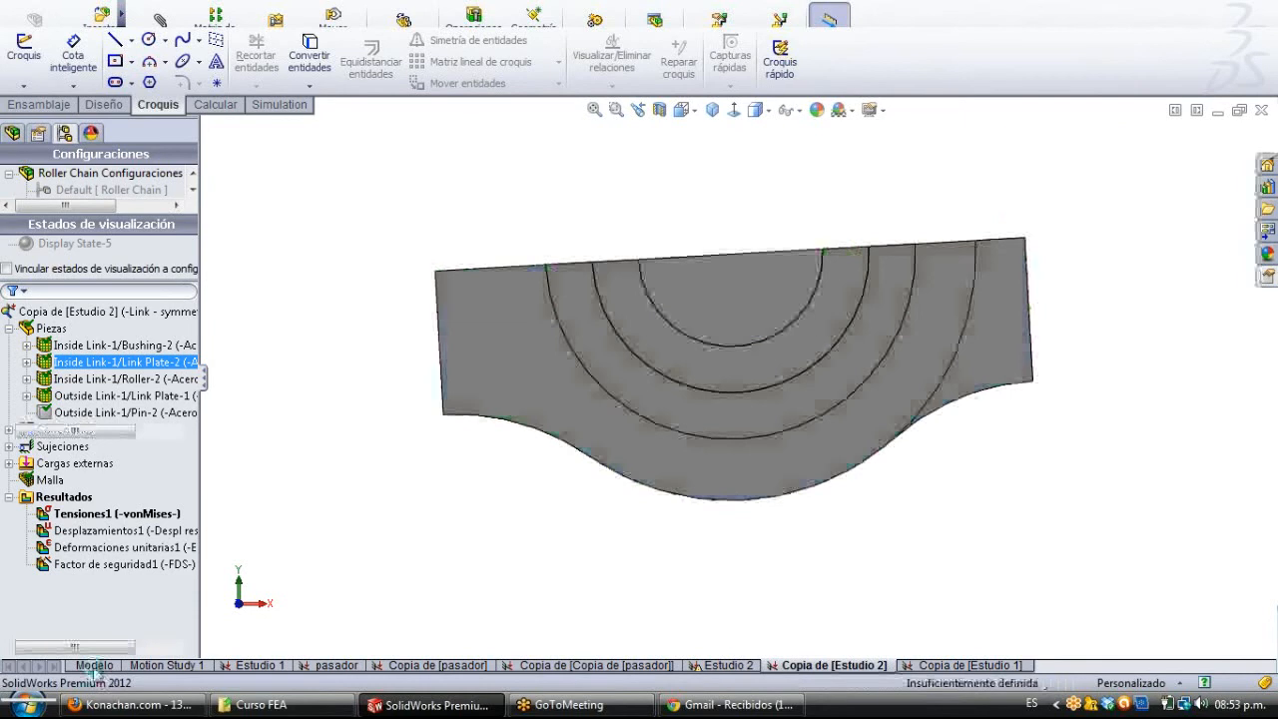
right_click(181, 100)
click(171, 103)
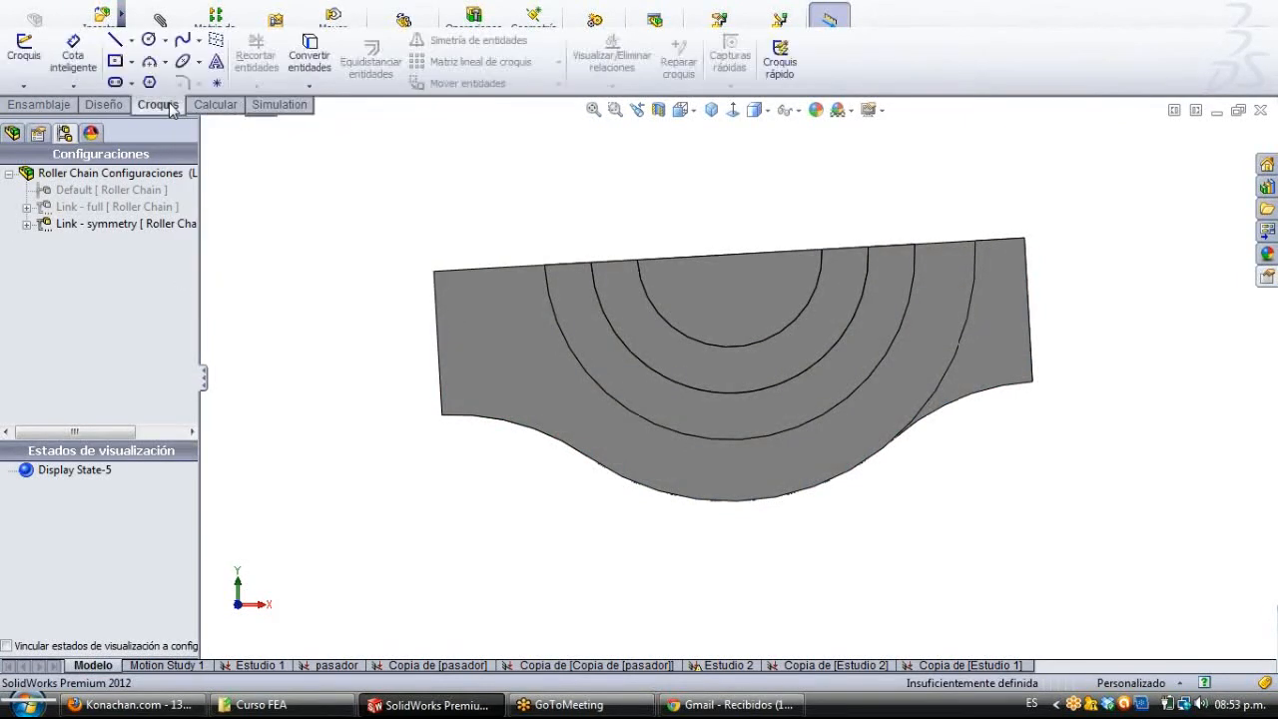
right_click(171, 104)
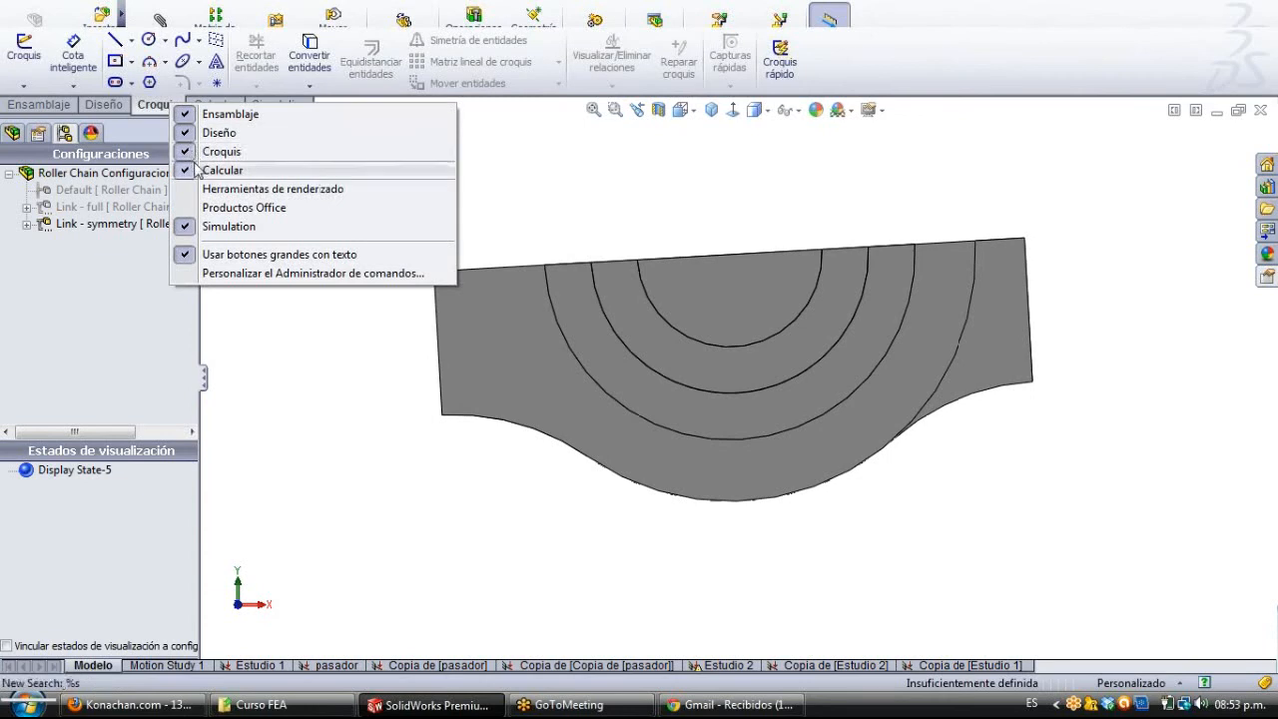
click(235, 273)
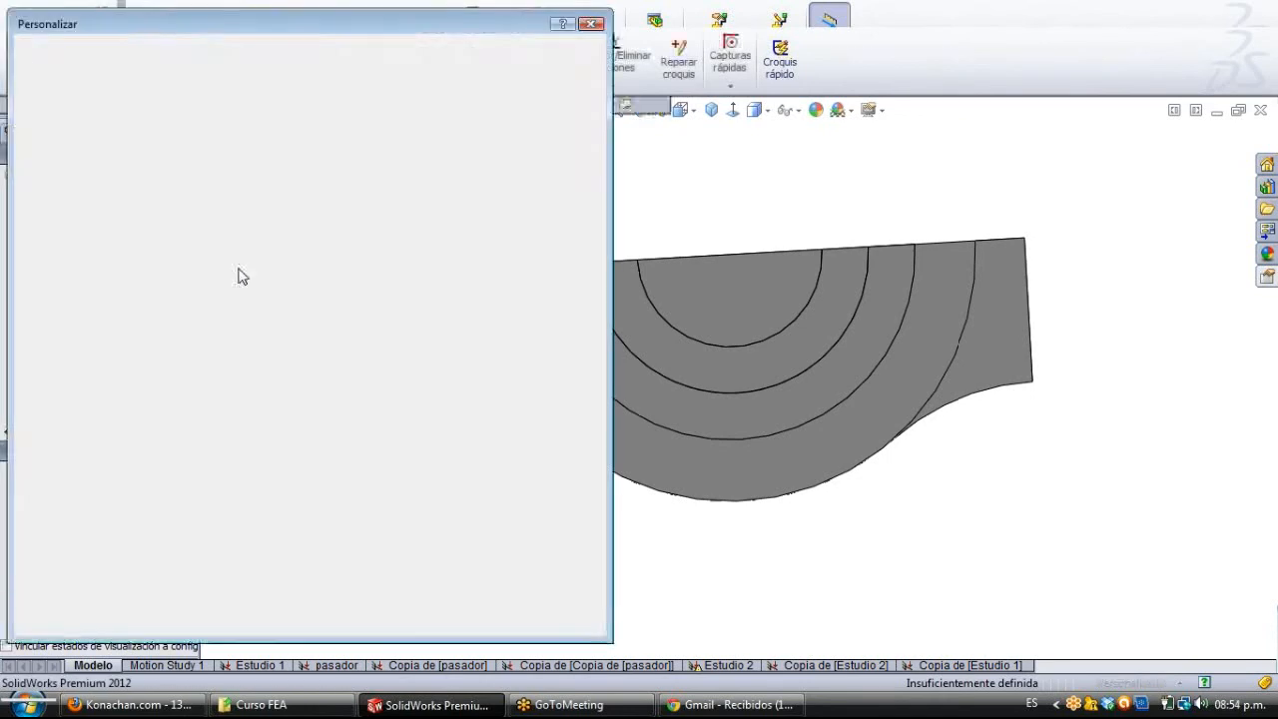
drag(267, 28, 508, 28)
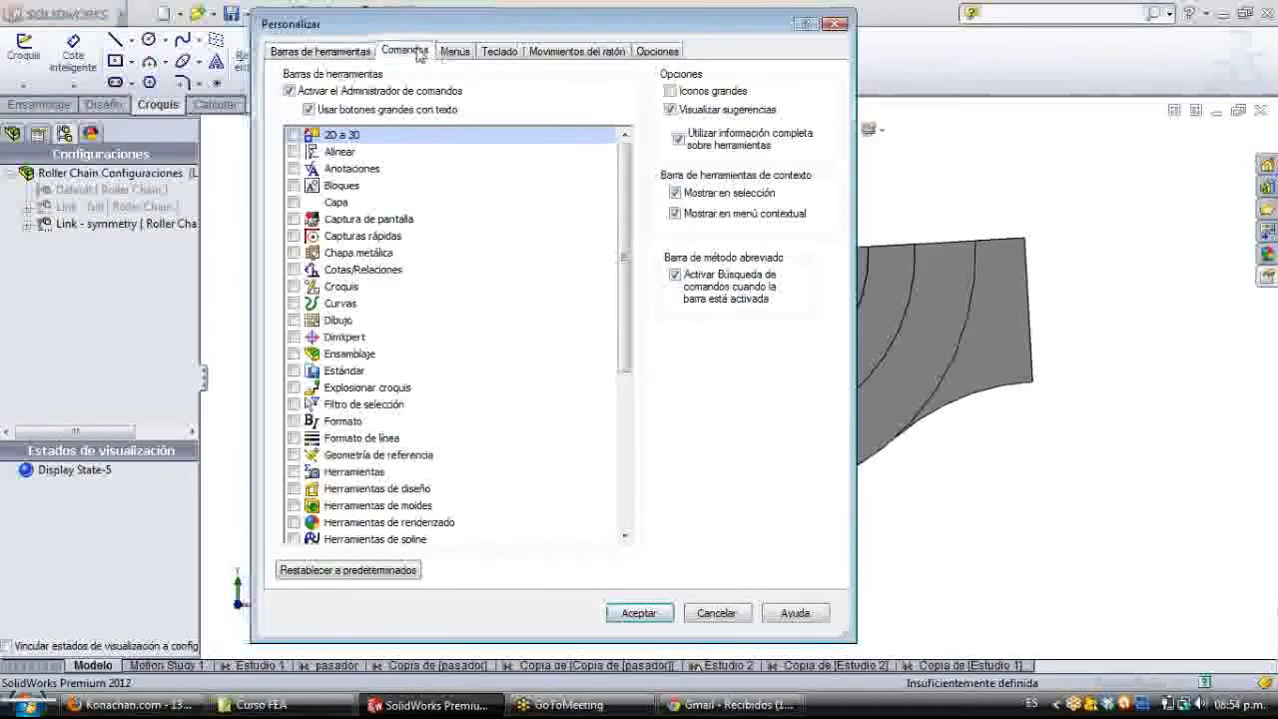
click(405, 50)
click(454, 51)
click(835, 23)
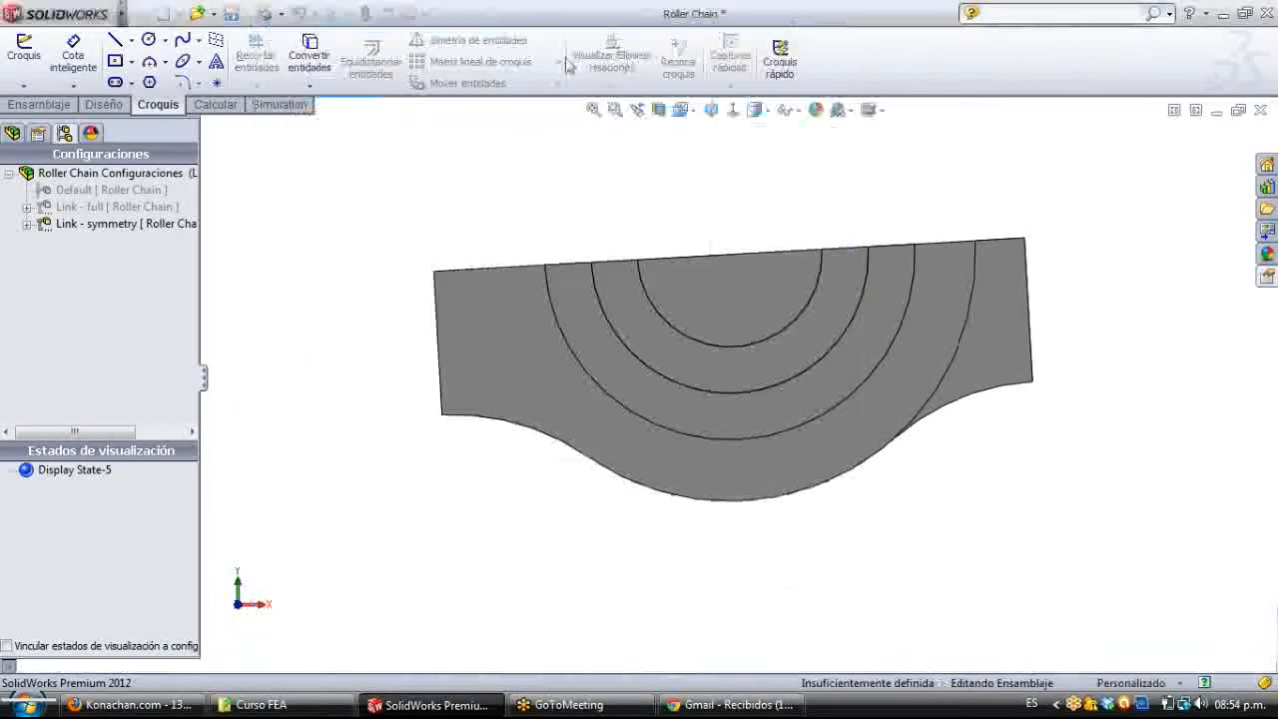
click(46, 107)
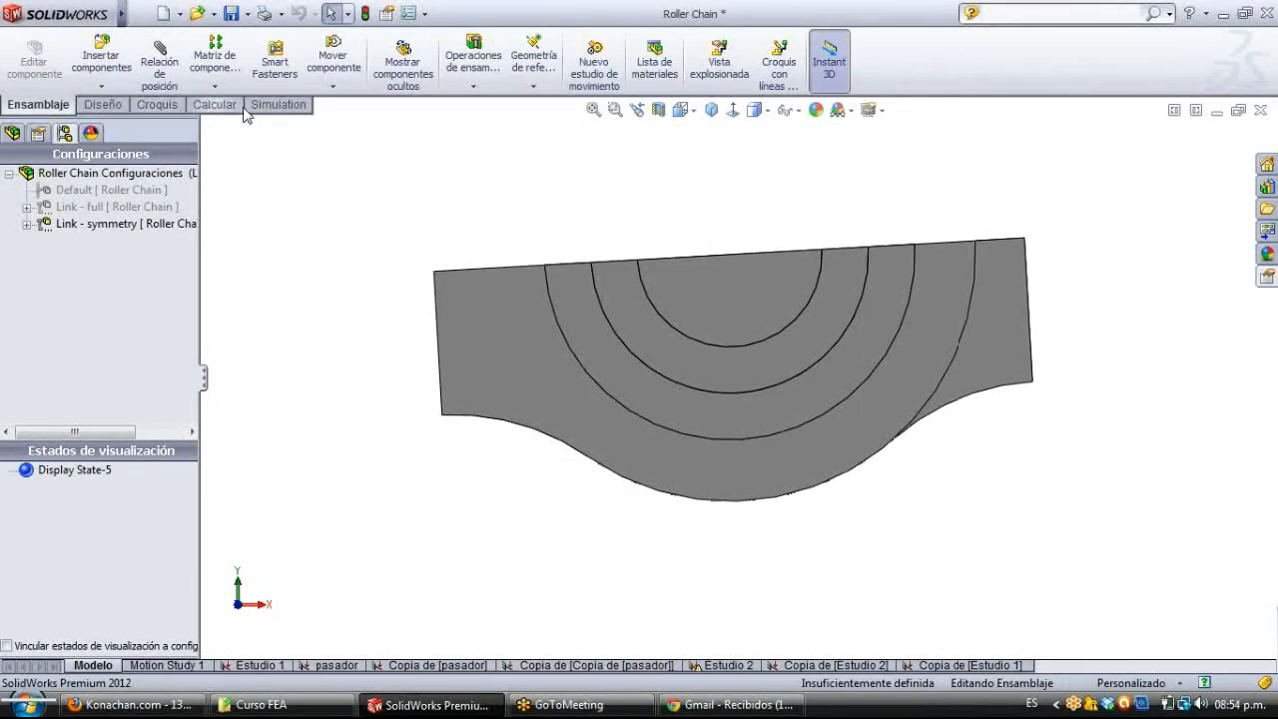
Bring up the Simulation tools and look through the lists of available toolbars and command groups.
click(280, 104)
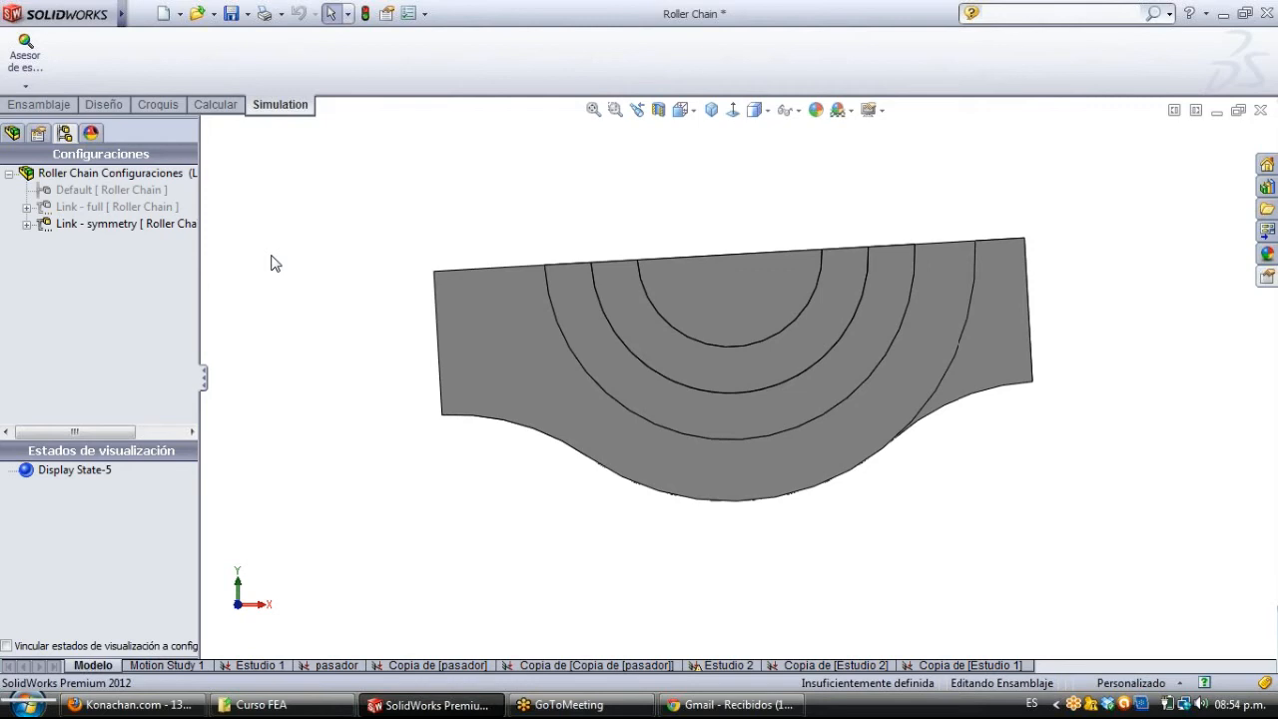
right_click(312, 79)
right_click(279, 73)
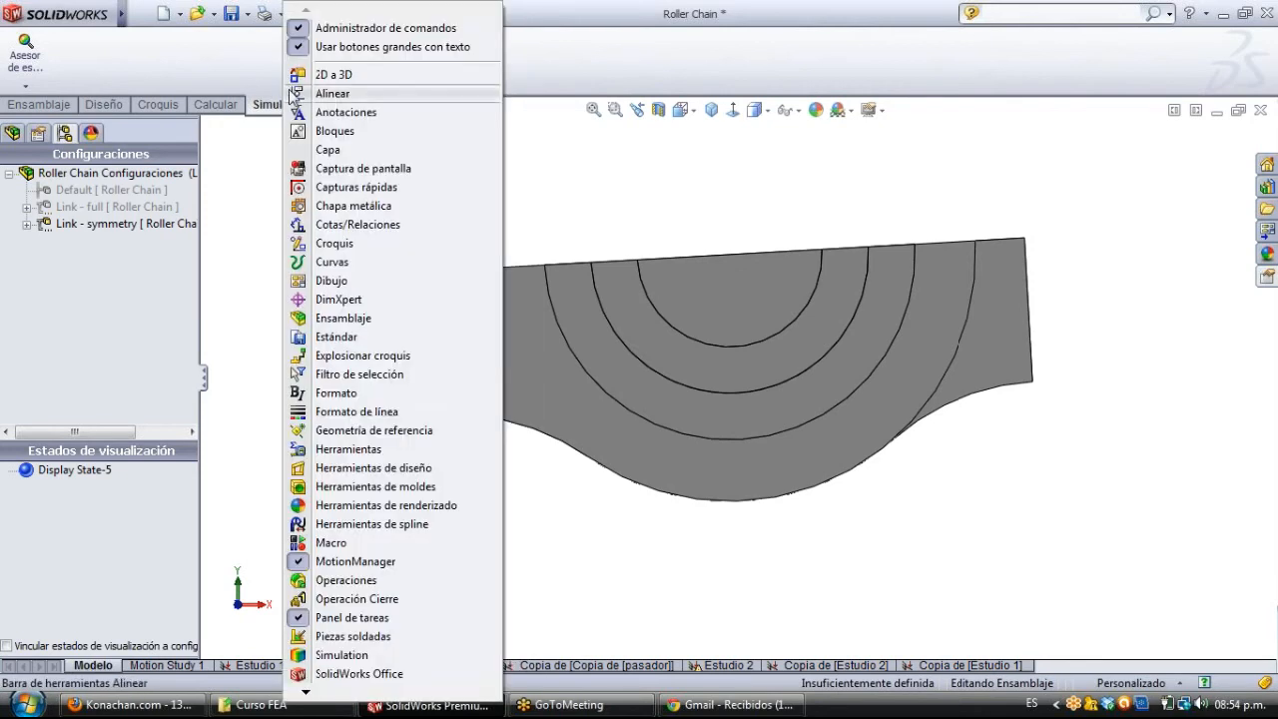
right_click(267, 101)
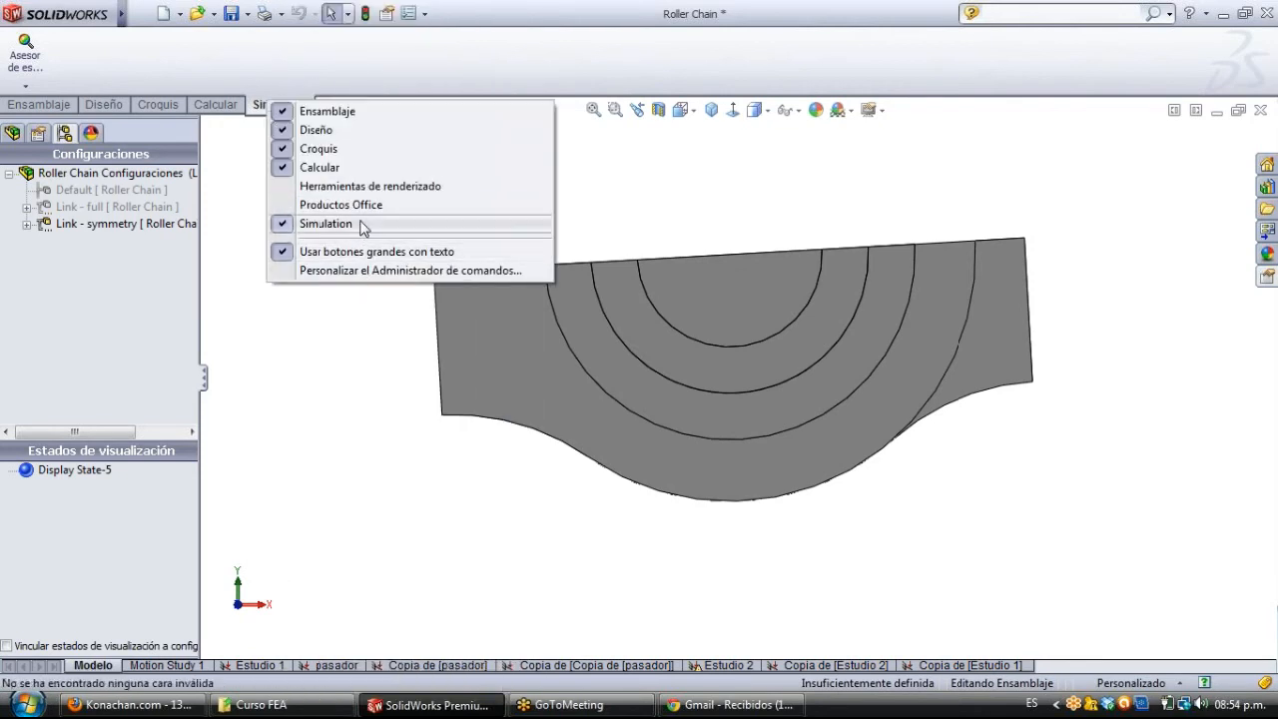
Look through the toolbar and command customization settings, trying the Piezas soldadas toolbar on and off, and close them.
click(380, 271)
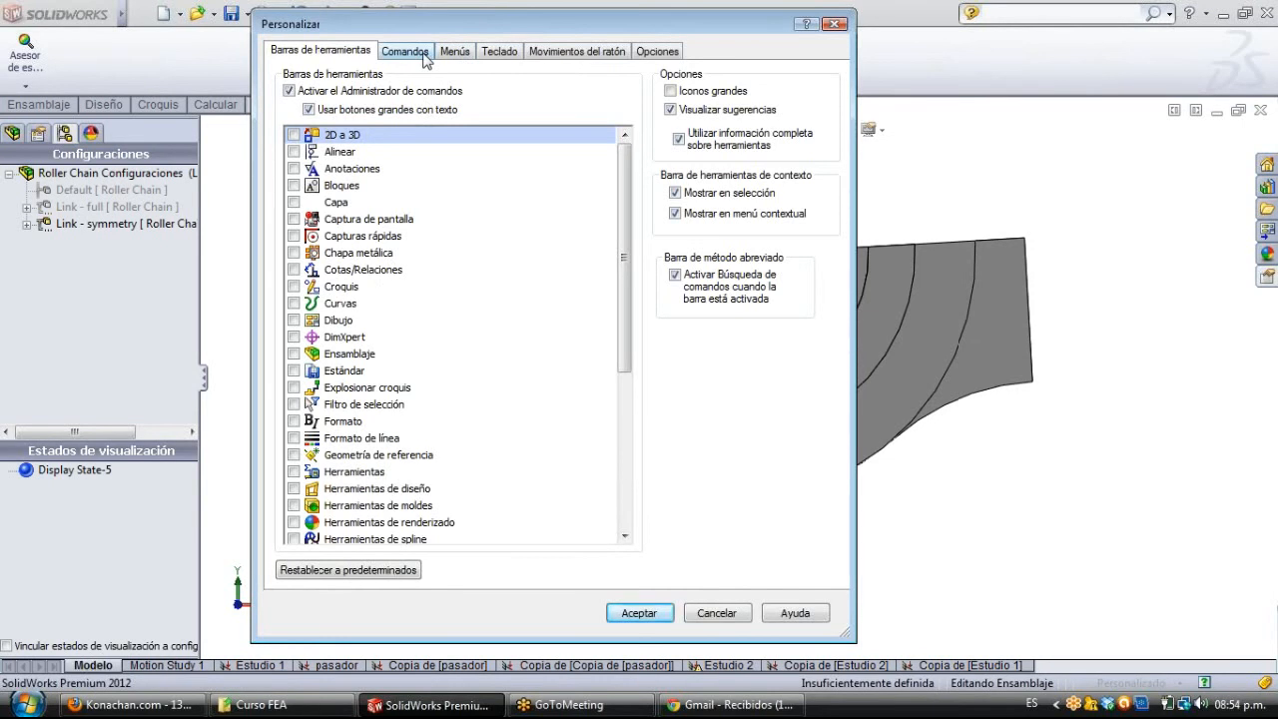
click(405, 51)
click(361, 52)
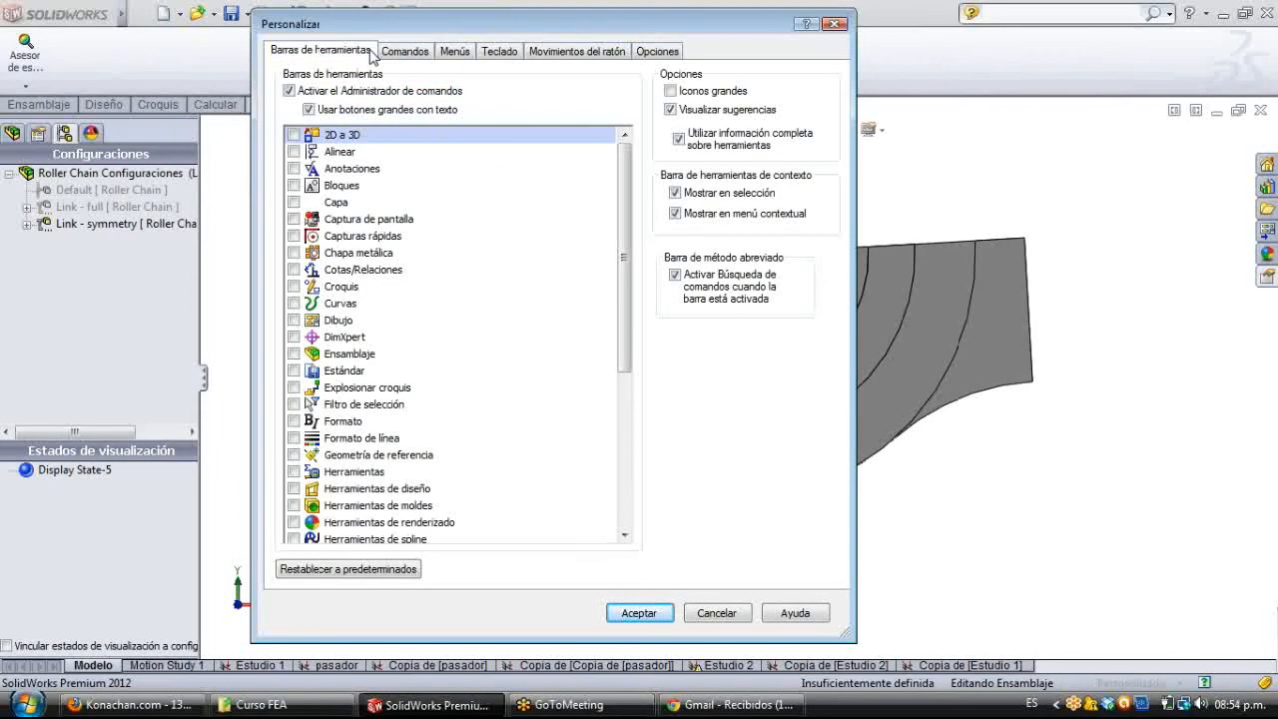
drag(631, 233, 641, 410)
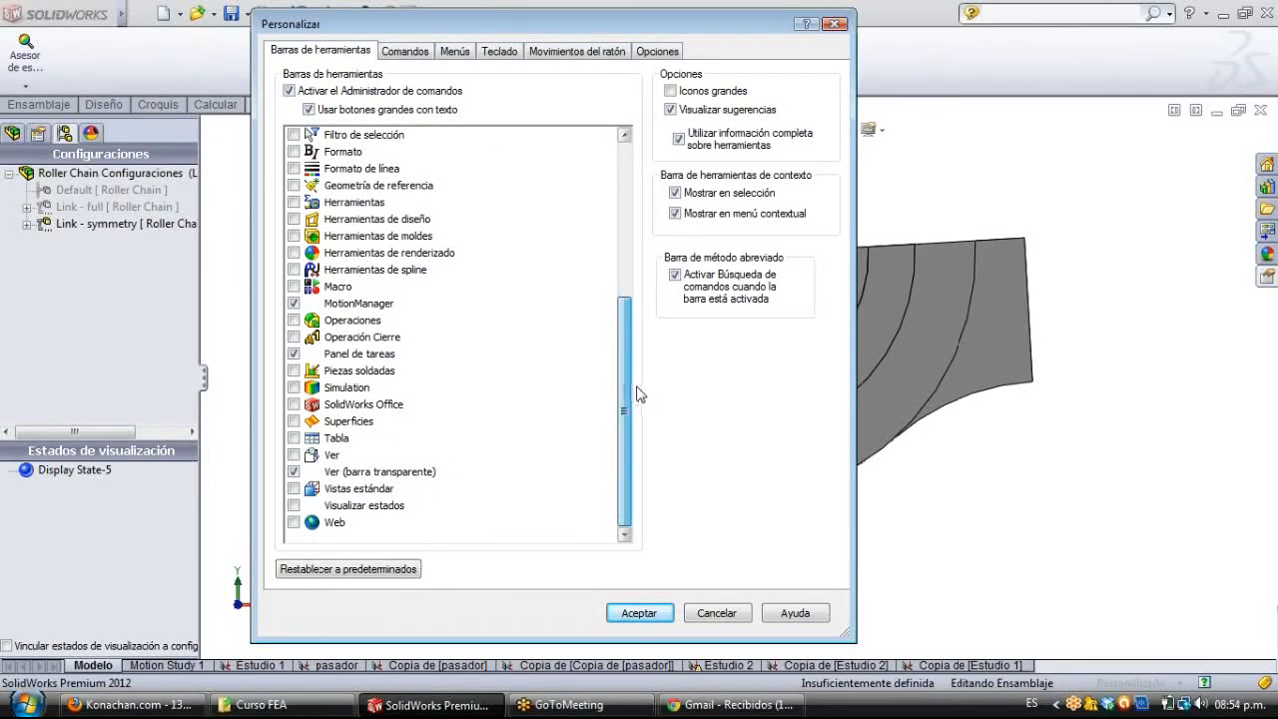
click(294, 371)
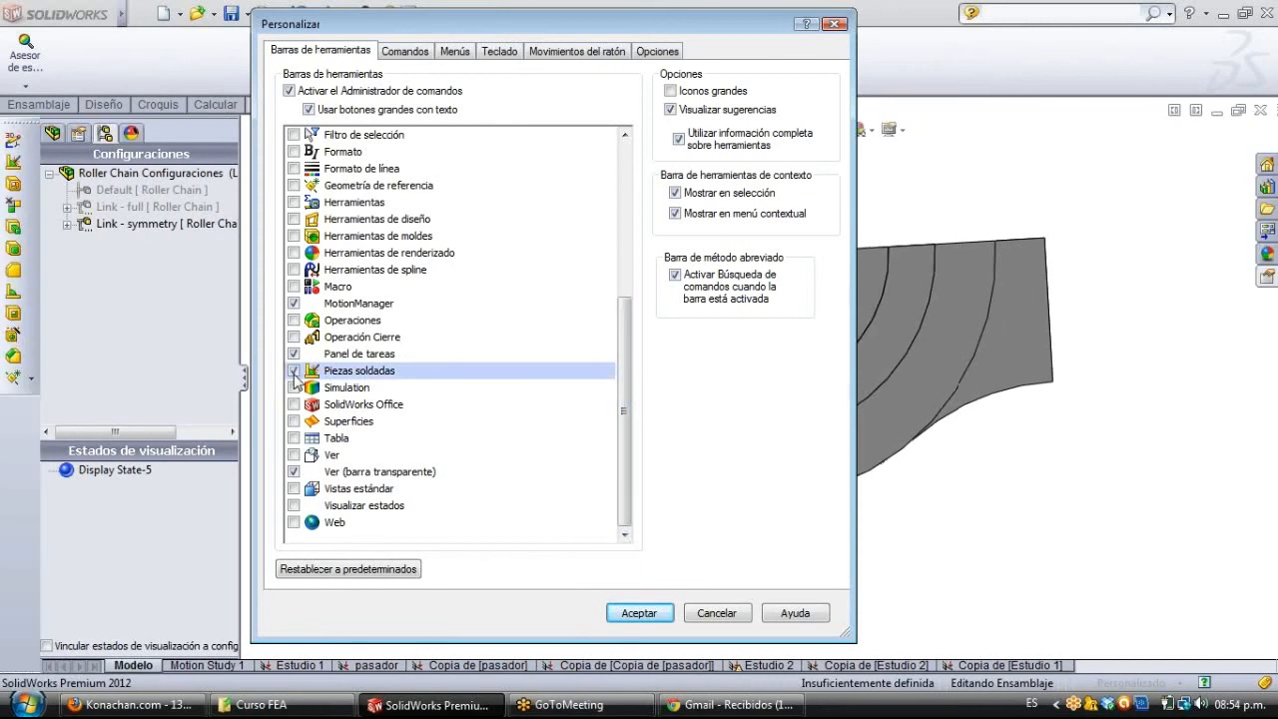
click(293, 372)
click(419, 51)
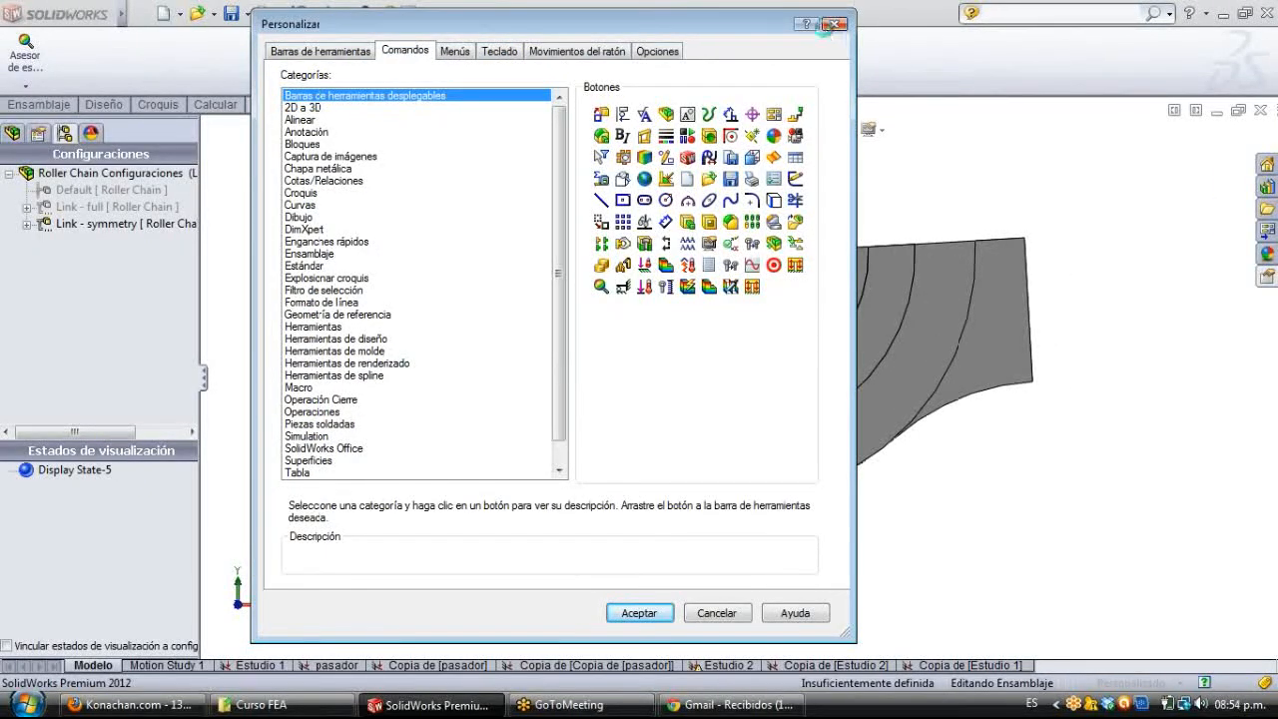
click(834, 24)
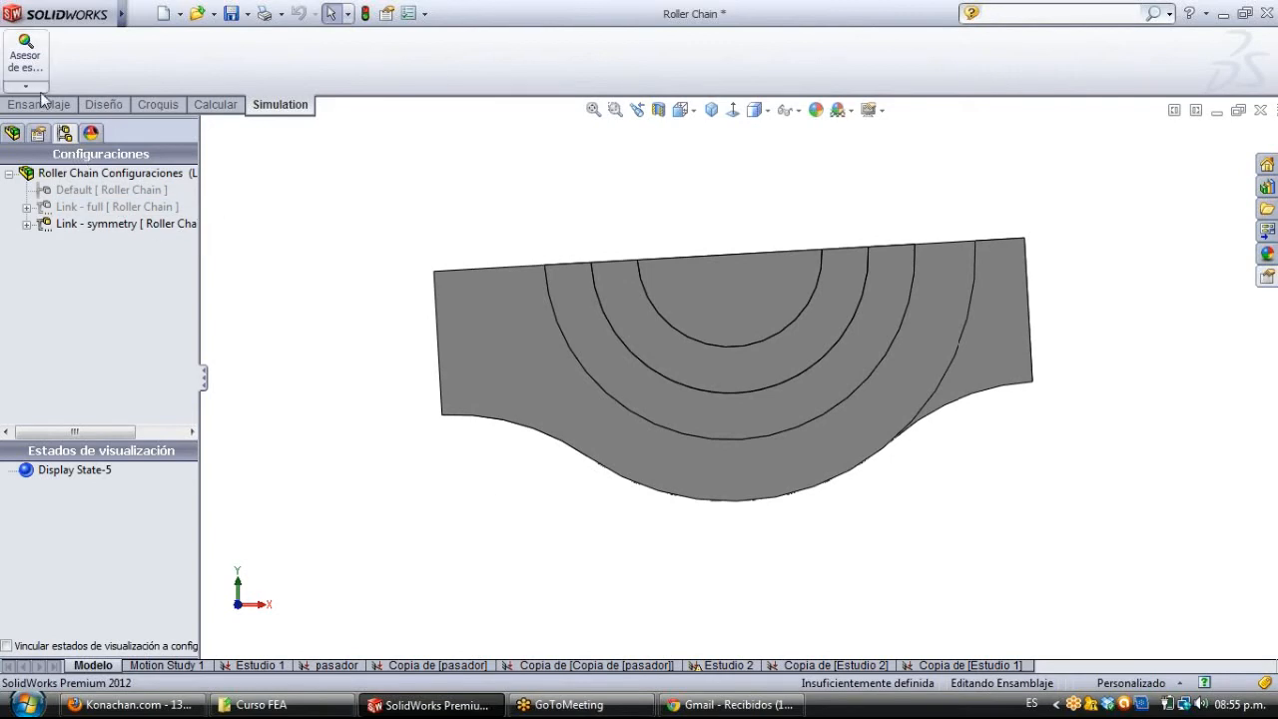
Check the fixture options in the study pasador, switch to the study Estudio 2 and select its connections branch.
click(306, 668)
right_click(62, 455)
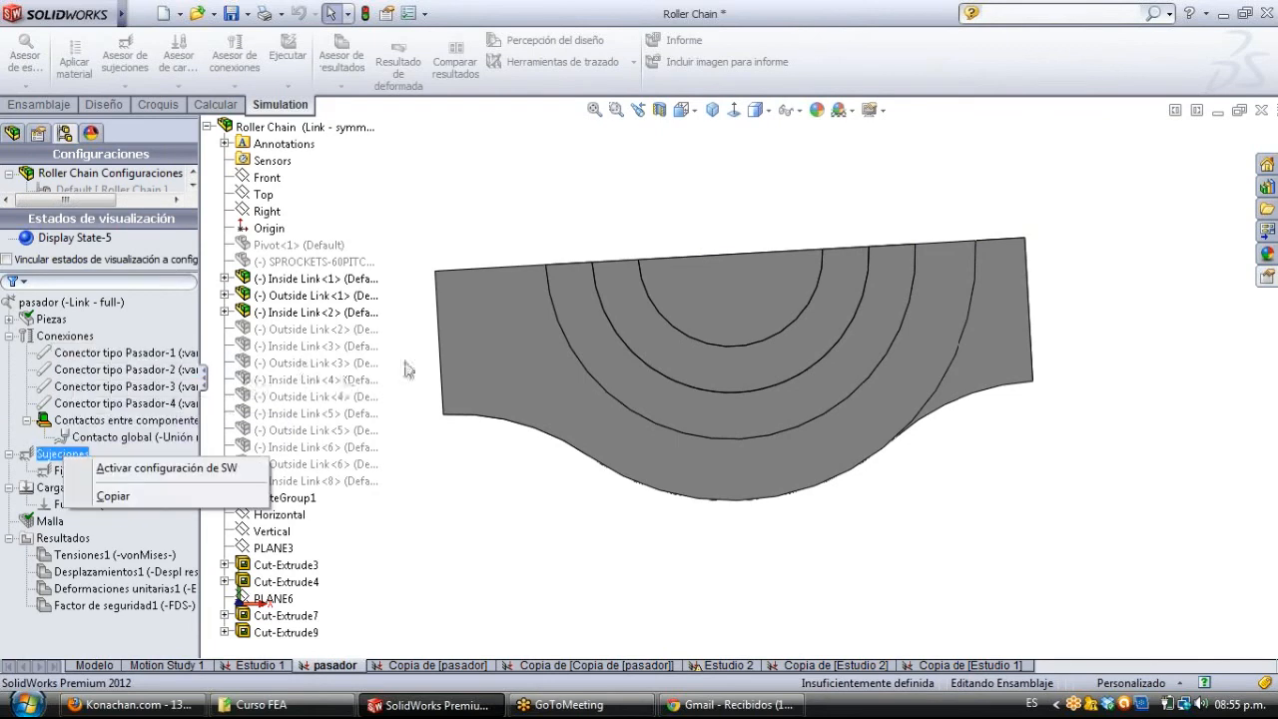
click(343, 378)
click(729, 666)
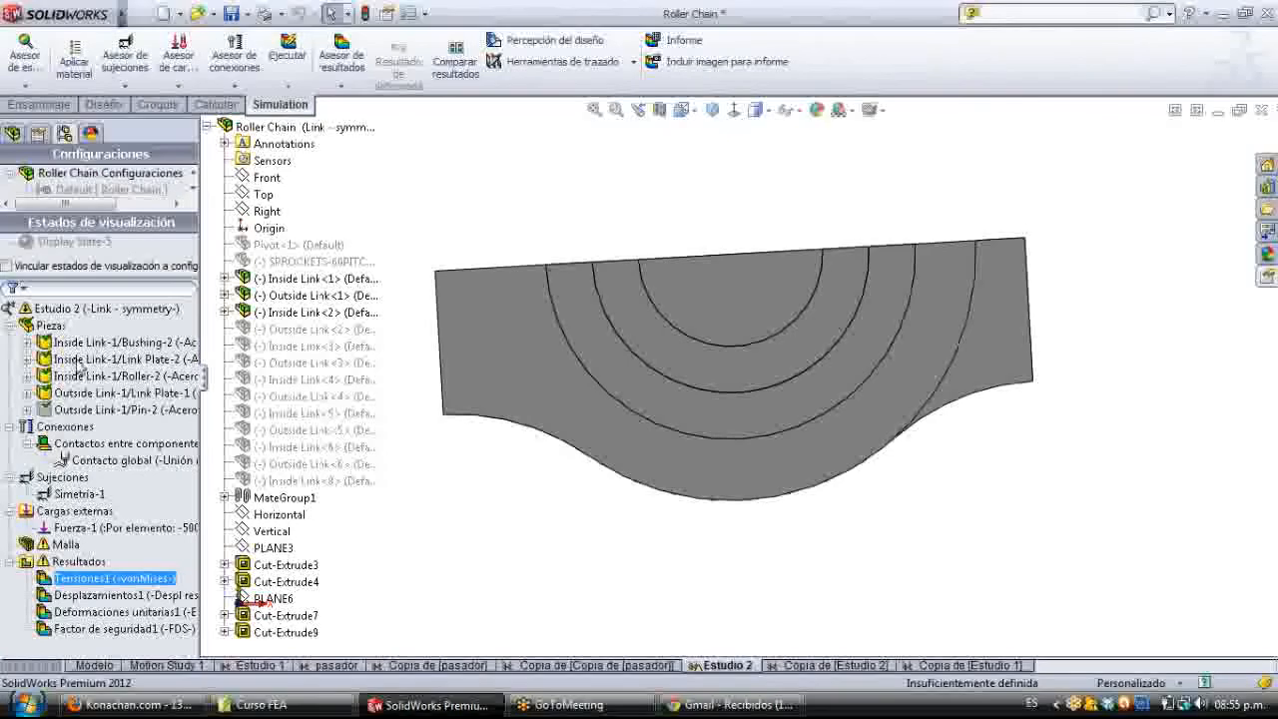
click(64, 427)
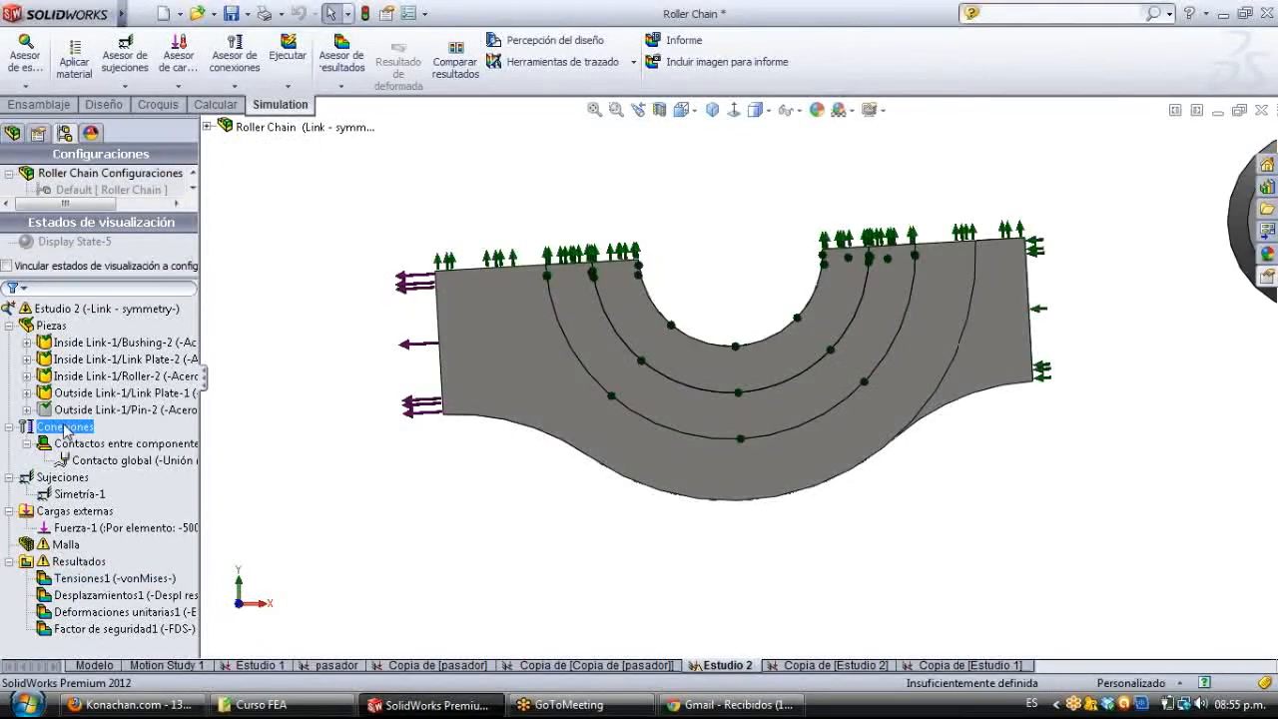
Highlight the inside link's plate, roller and bushing in Estudio 2 and examine the analysis treatment options for the bushing.
click(103, 362)
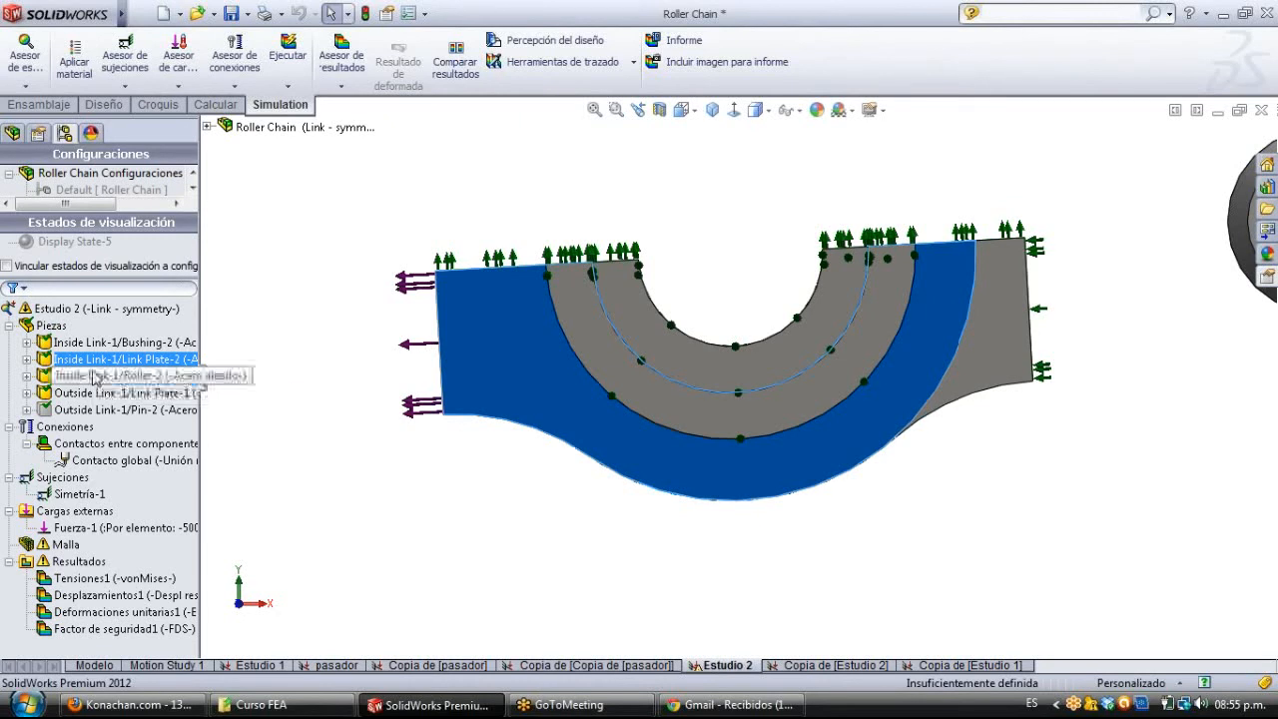
right_click(93, 372)
click(87, 366)
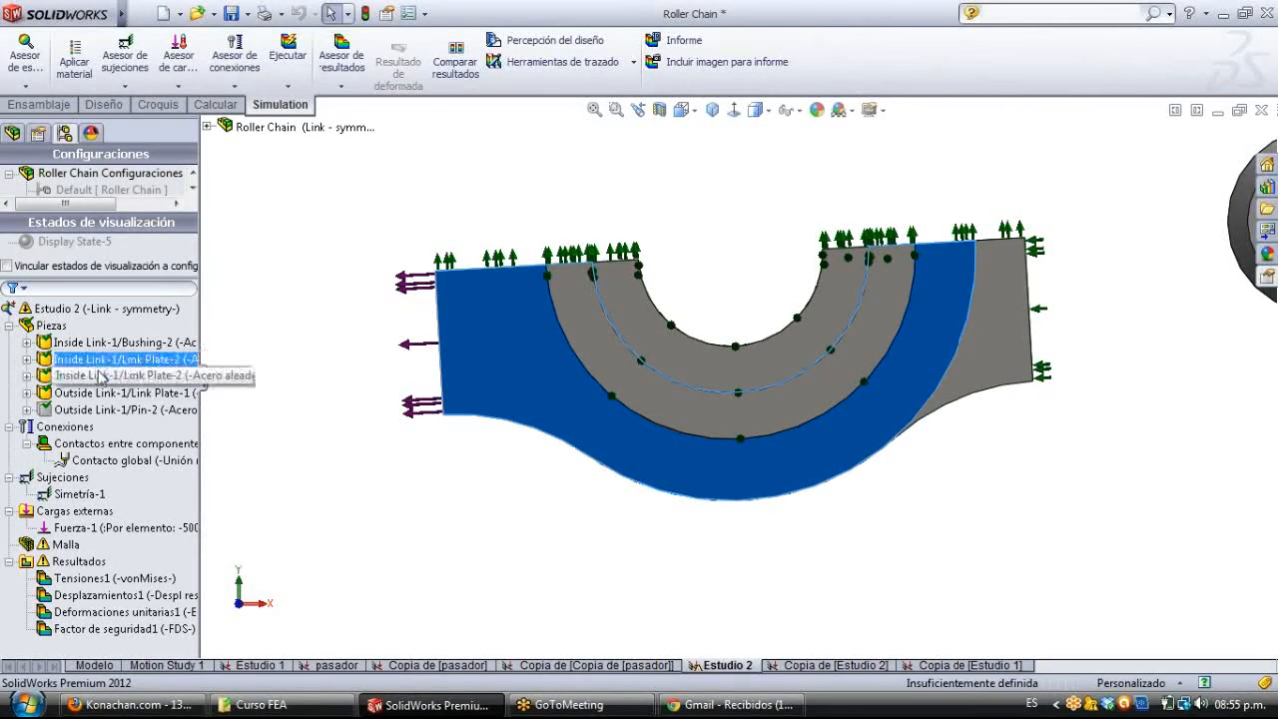
click(88, 377)
right_click(112, 345)
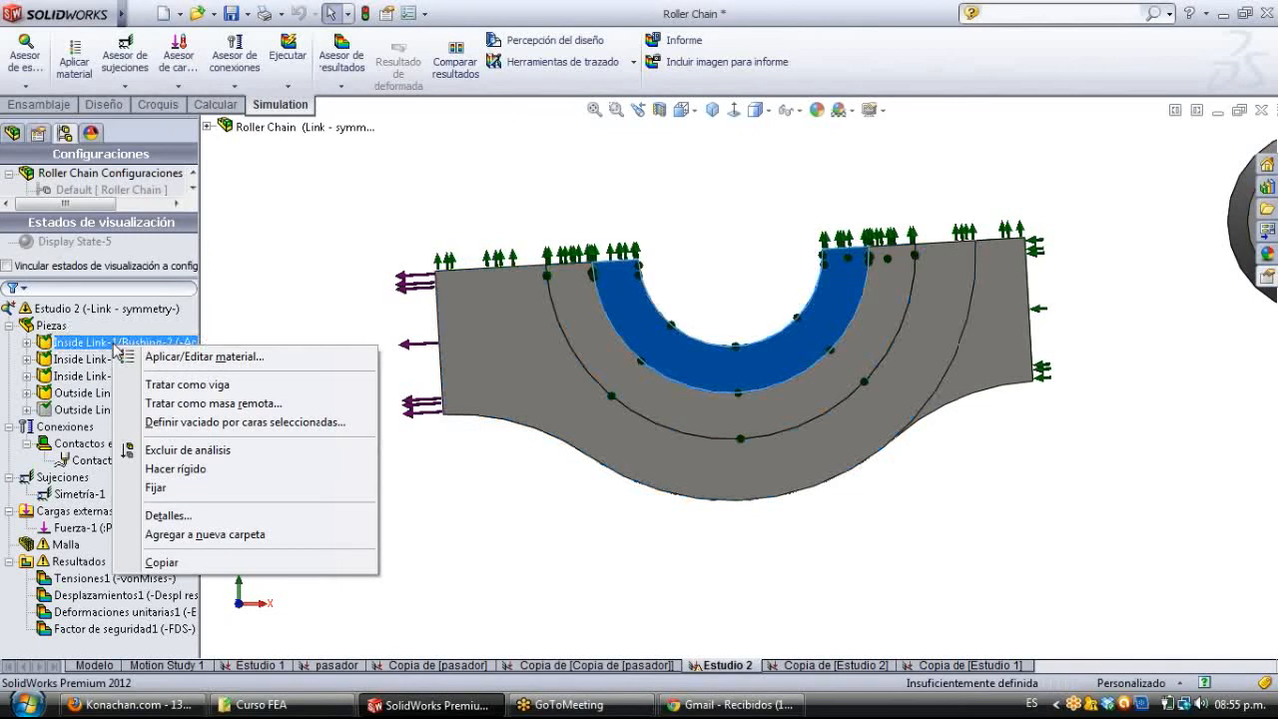
click(95, 361)
click(348, 353)
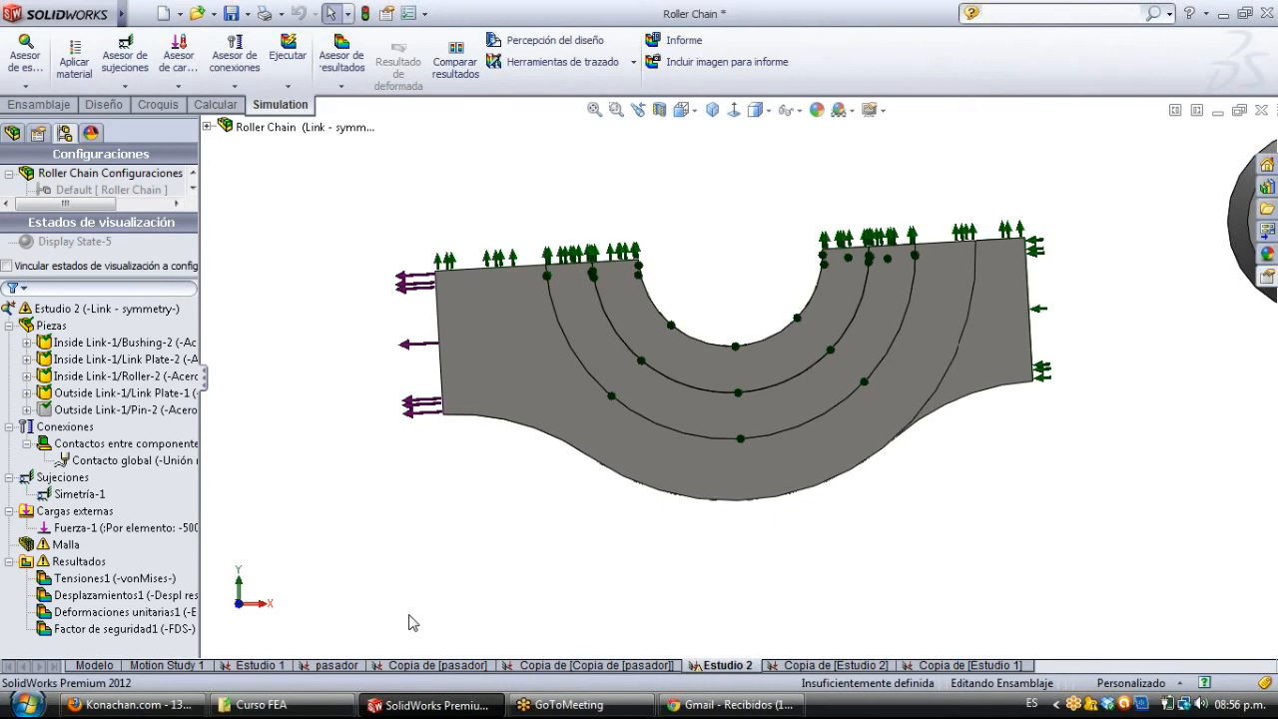
Examine the contact and connector types available for the connections of Estudio 2 without adding any.
right_click(78, 426)
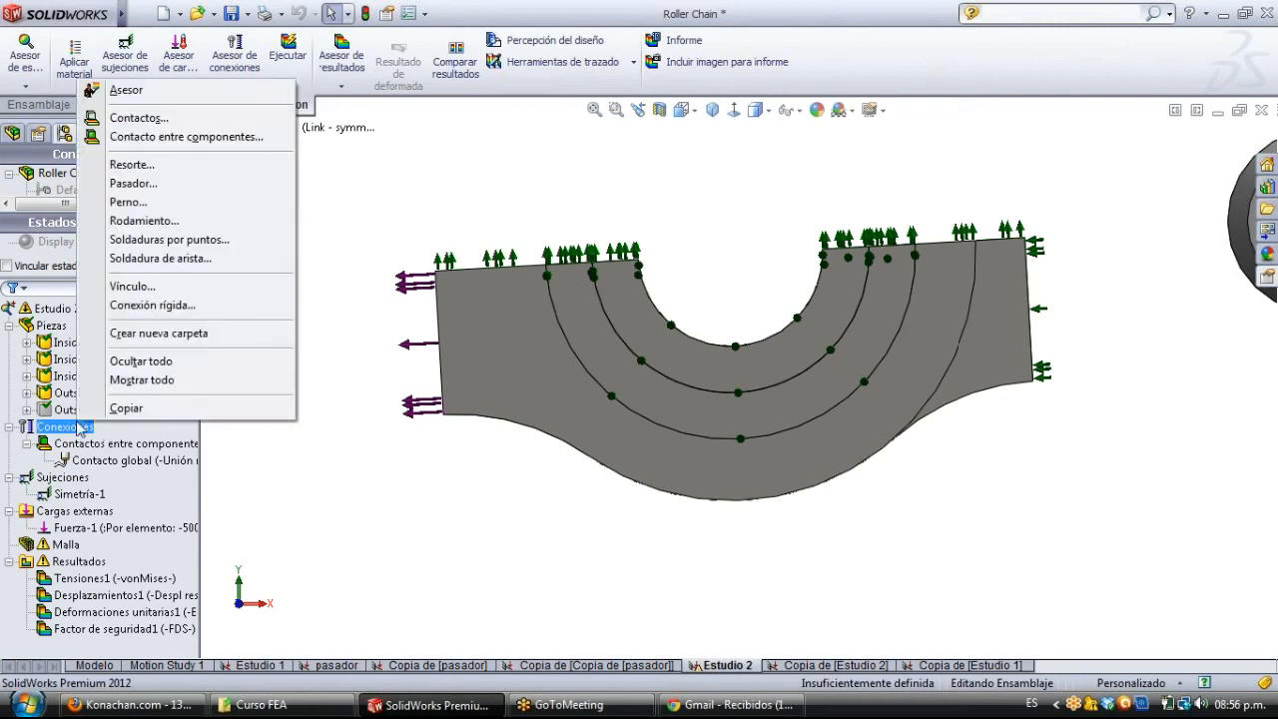
click(82, 458)
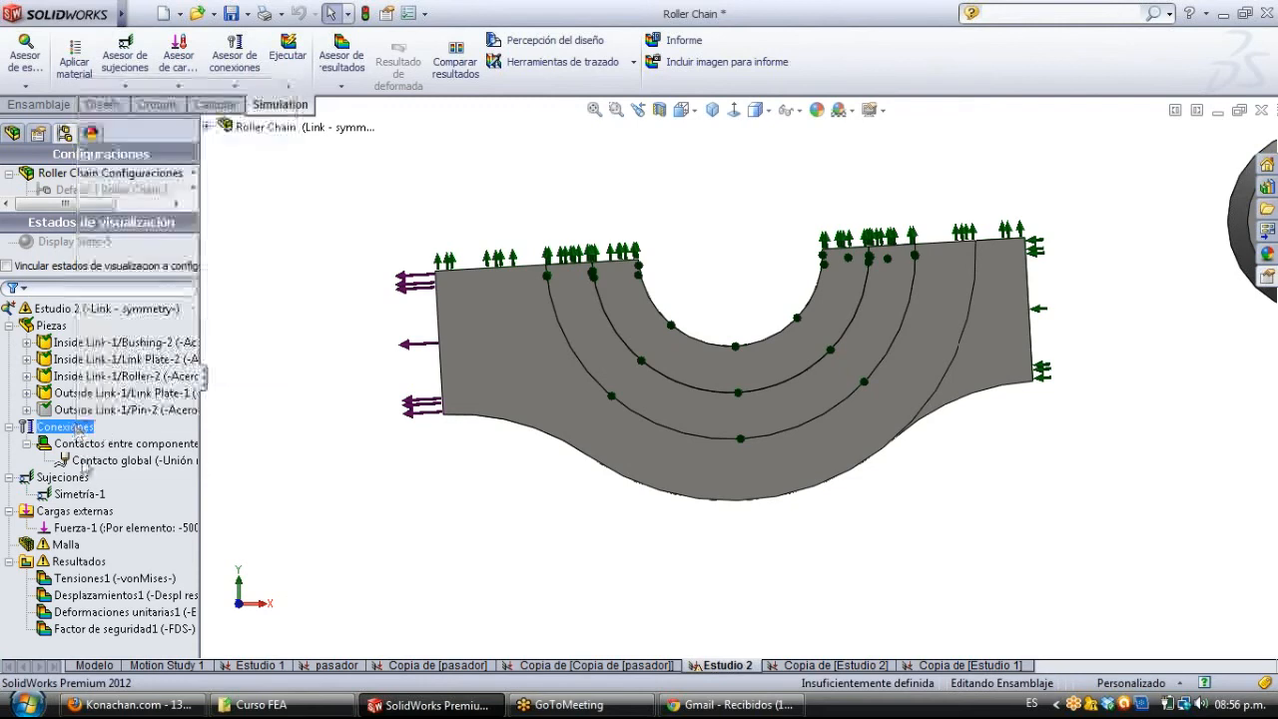
right_click(69, 437)
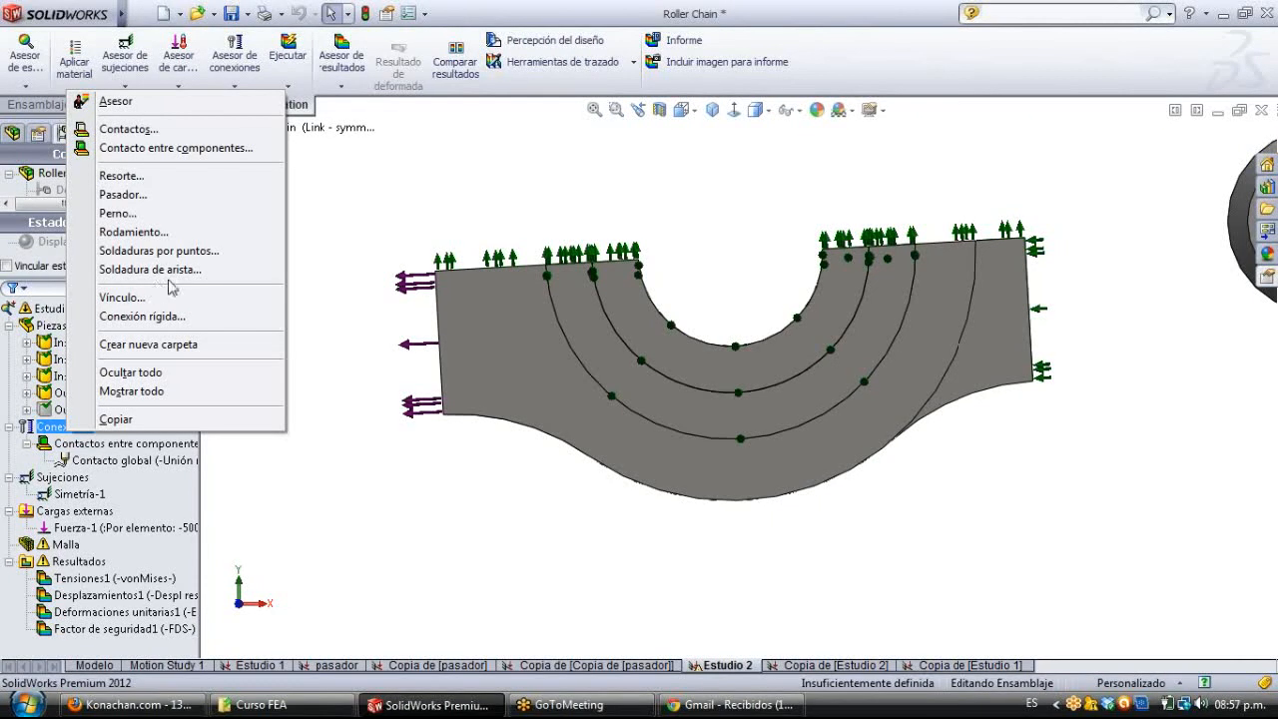
click(397, 198)
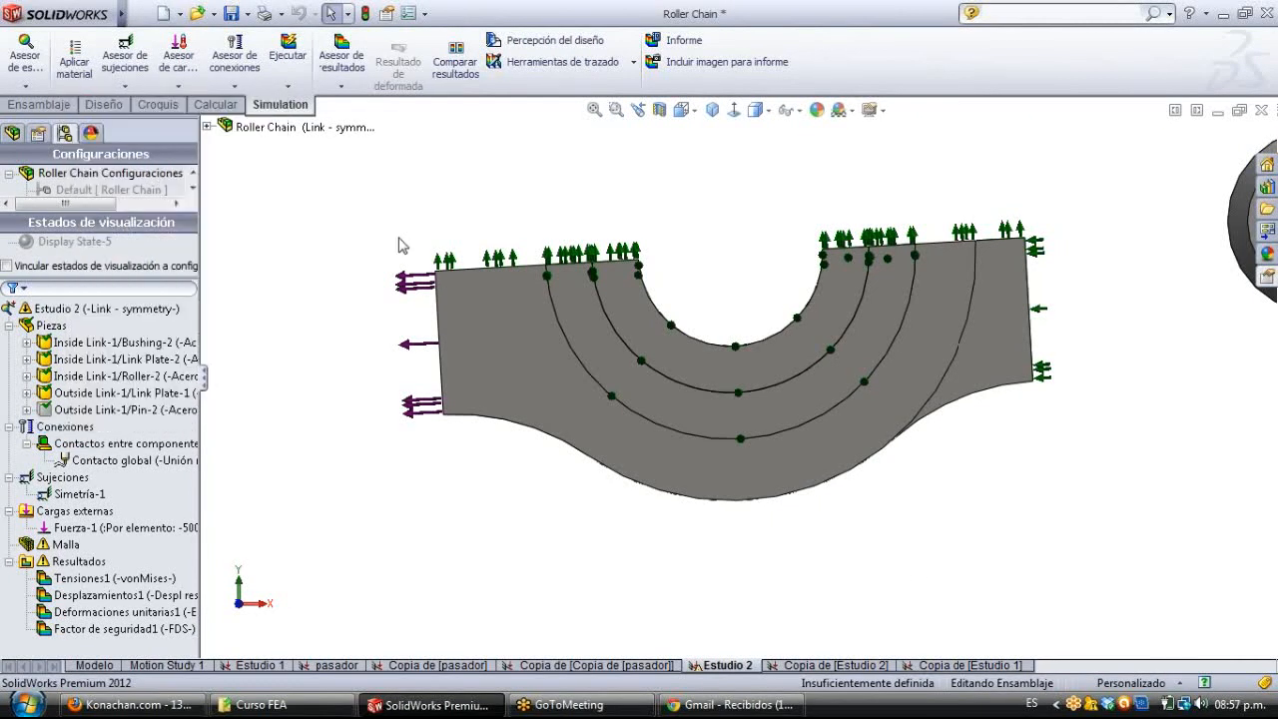
Select the outside link plate's face beside the fixed end, orient the view normal to it, and clear the selection.
click(1023, 311)
click(735, 111)
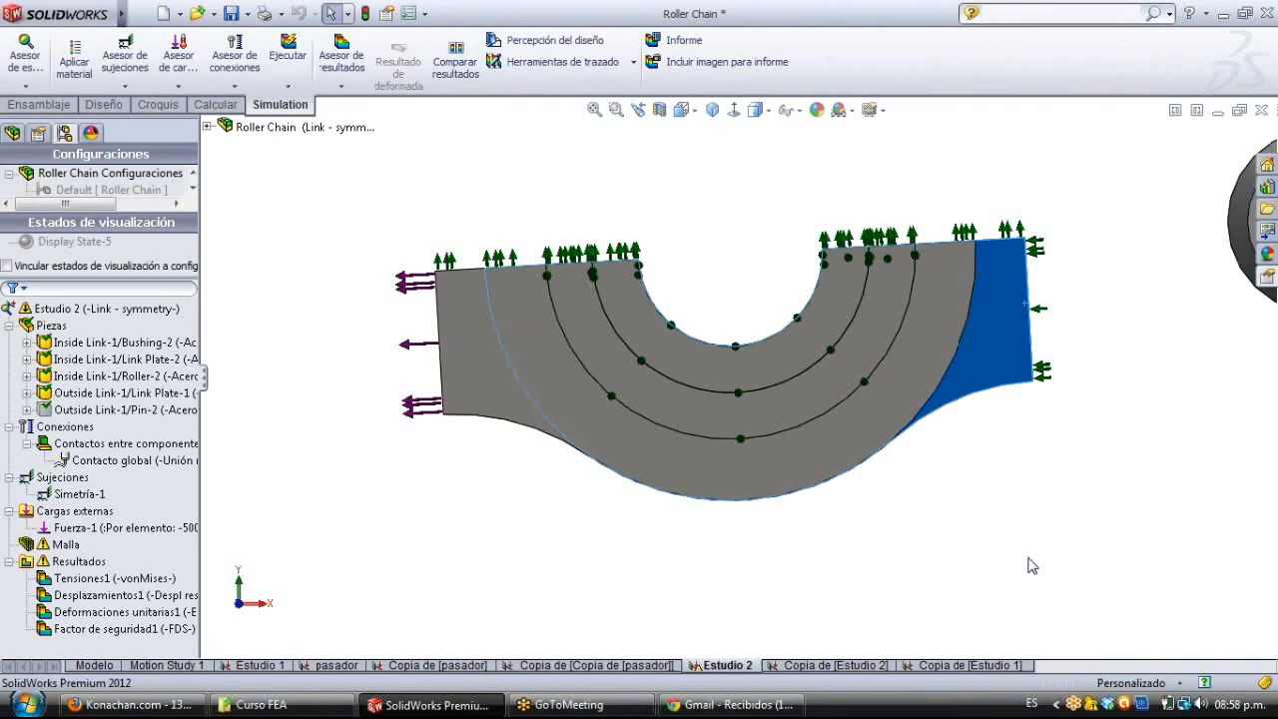
click(352, 516)
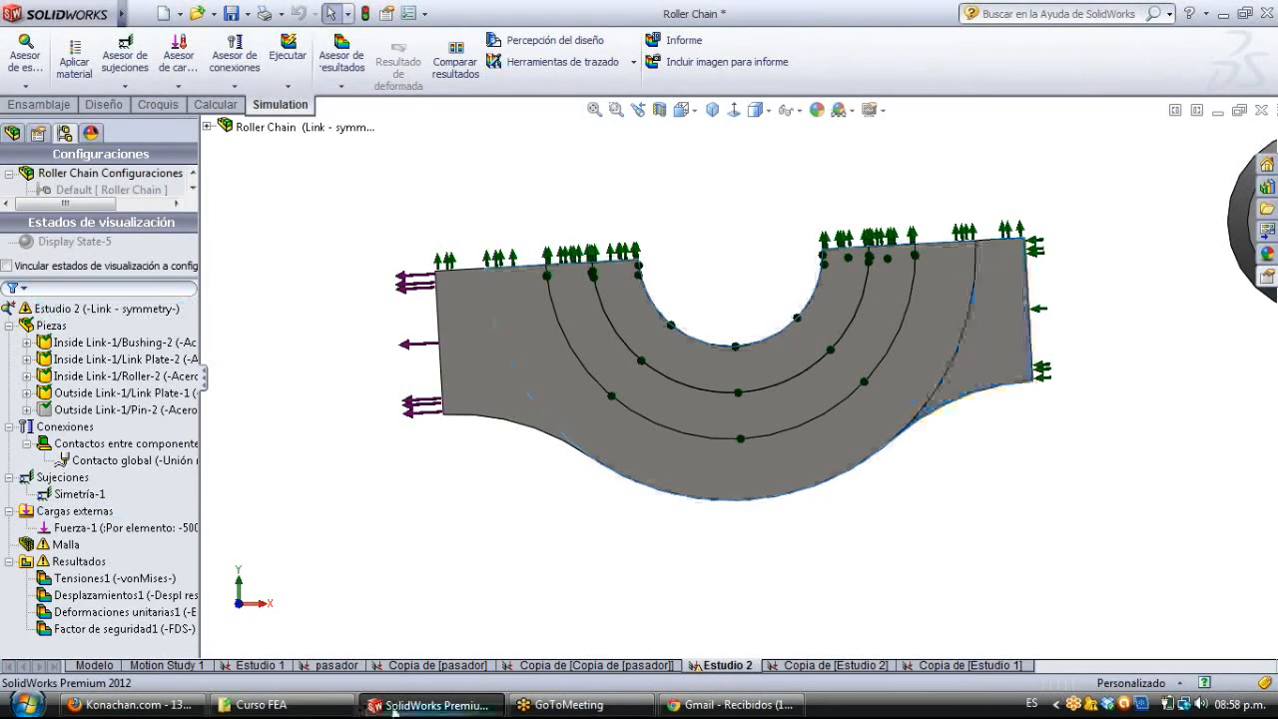